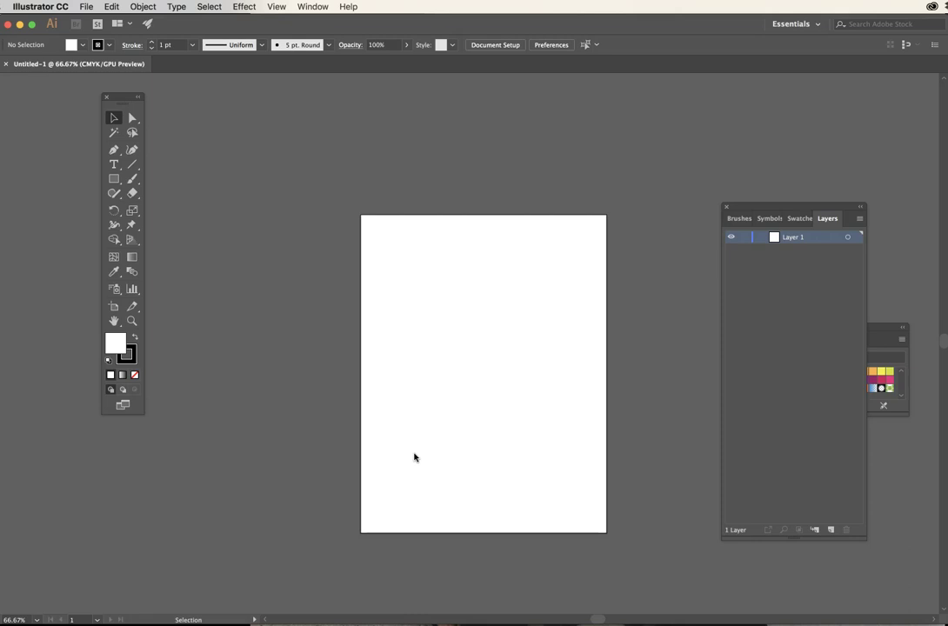
Open Bird-silhouette.jpg from the Desktop folder as its own document.
click(436, 453)
click(86, 6)
click(88, 45)
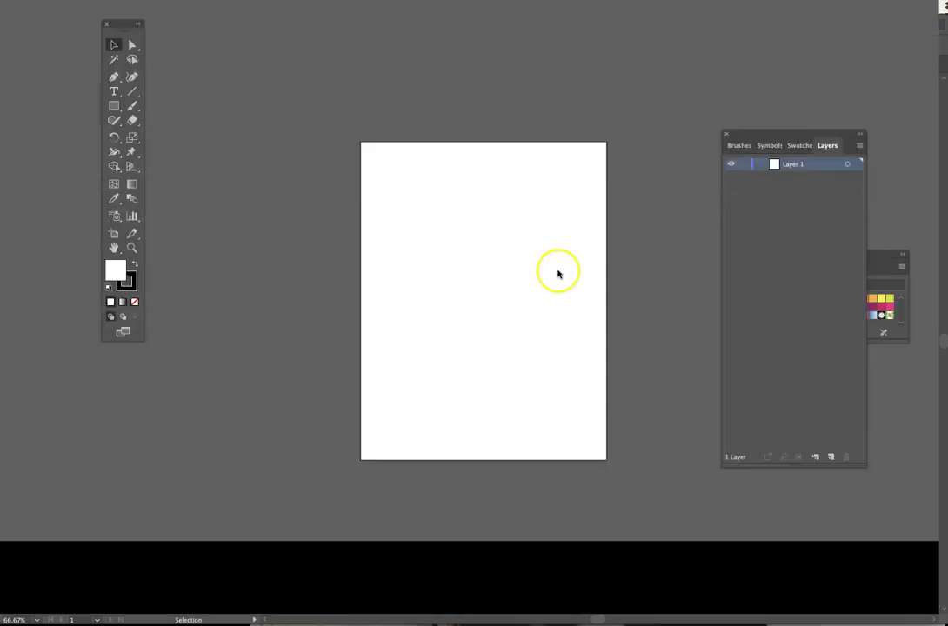
click(487, 197)
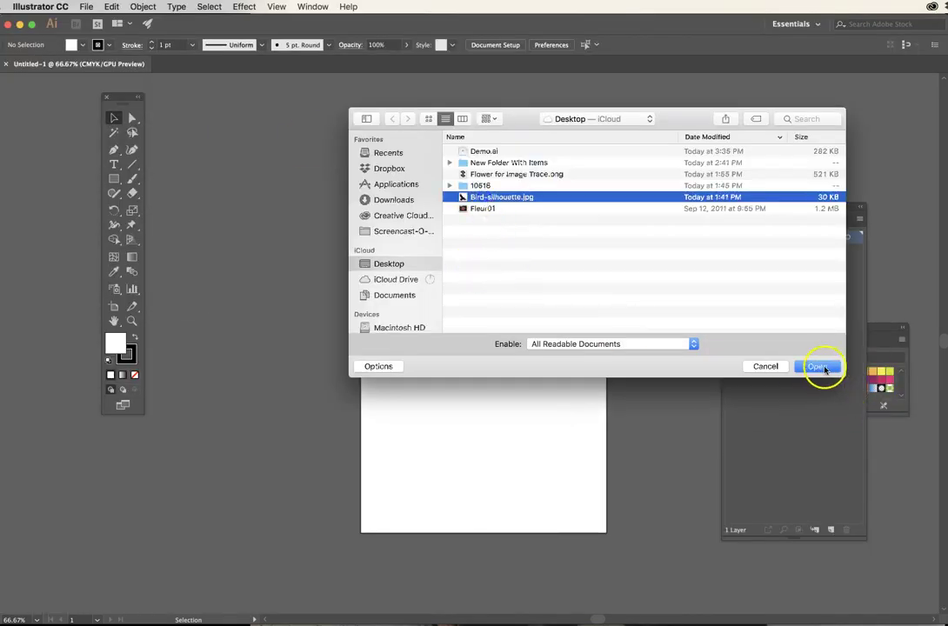
click(816, 366)
mouse_move(526, 406)
mouse_down()
mouse_move(551, 406)
mouse_move(562, 387)
mouse_move(523, 406)
mouse_move(509, 397)
mouse_move(513, 409)
mouse_up()
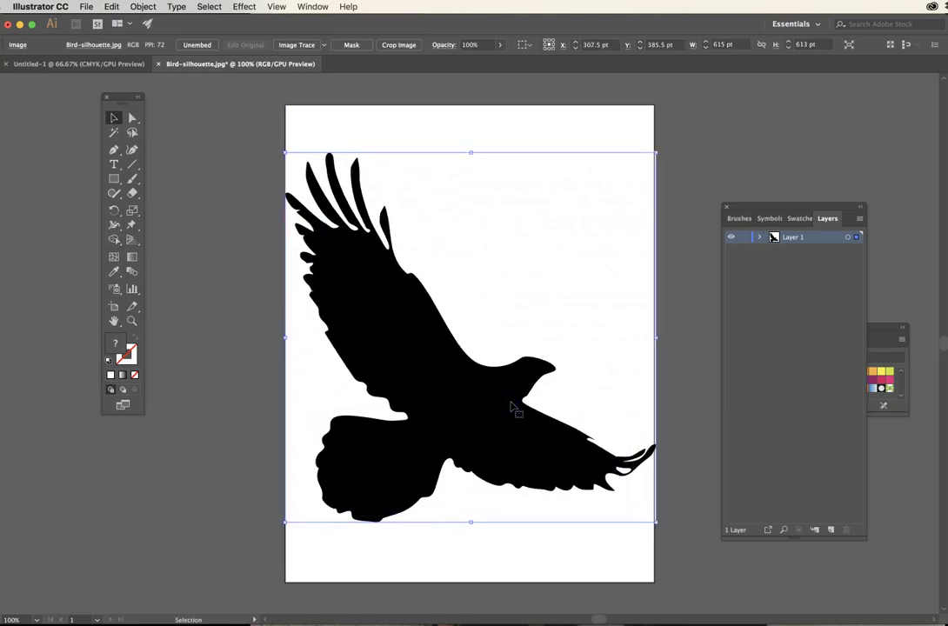
Examine the edges of the bird's wing feathers up close, then return to the full artboard.
click(427, 132)
key(z)
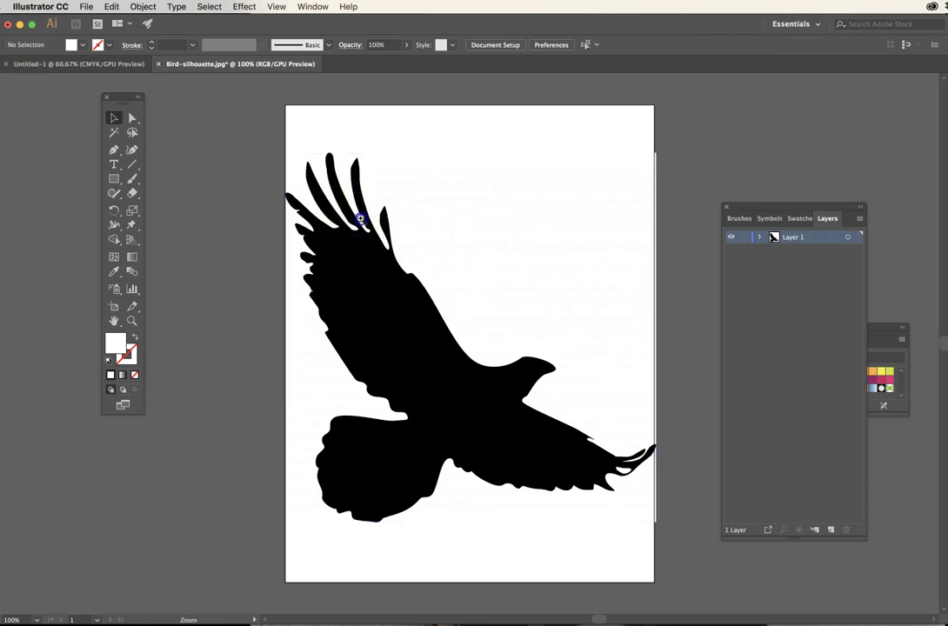
drag(363, 219, 538, 427)
super+click(537, 427)
drag(628, 549, 421, 356)
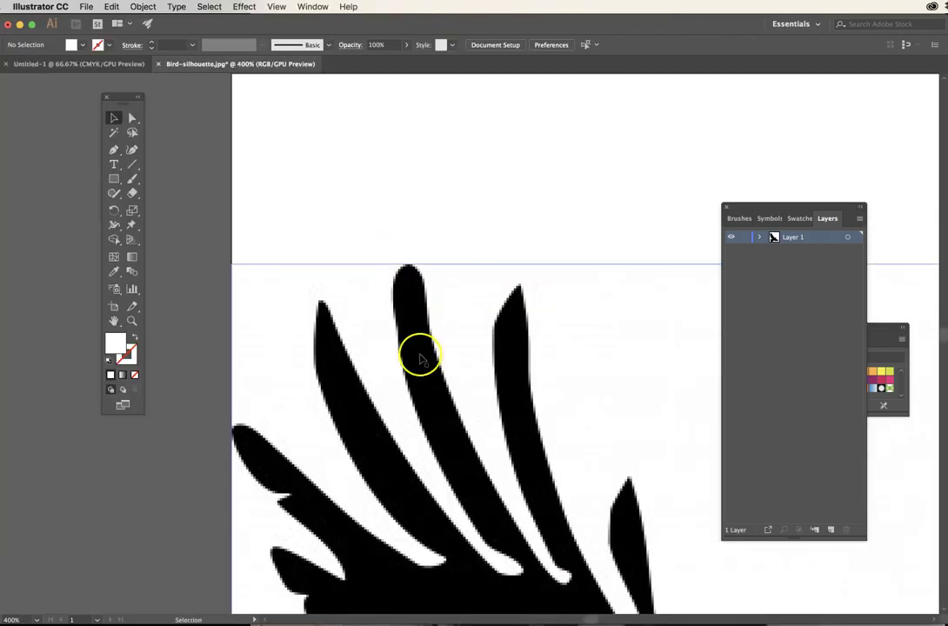
key(super+0)
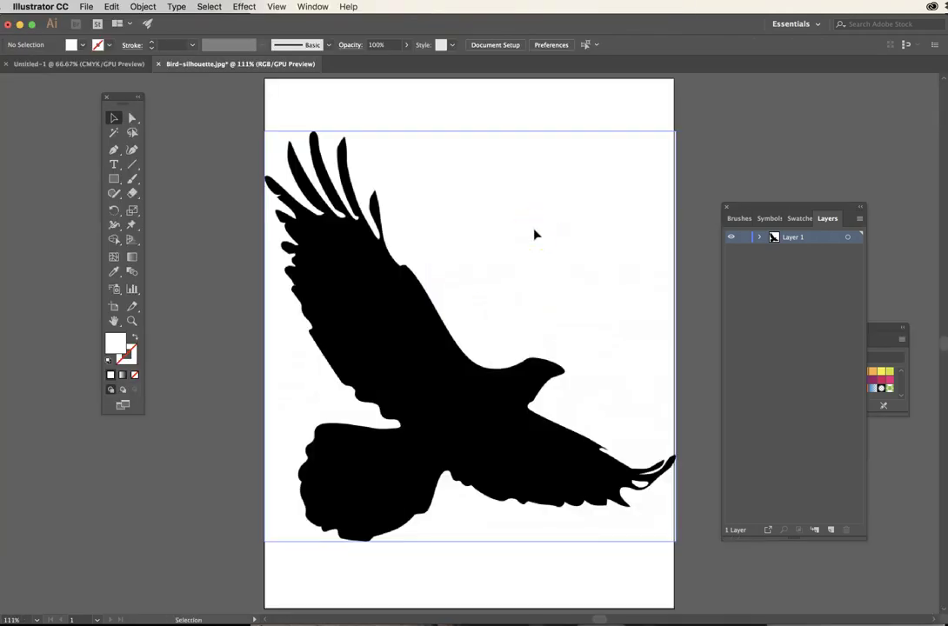
Move the Layers and Print swatches palettes apart beside the artboard so the swatches are accessible.
drag(762, 206, 828, 176)
double_click(777, 340)
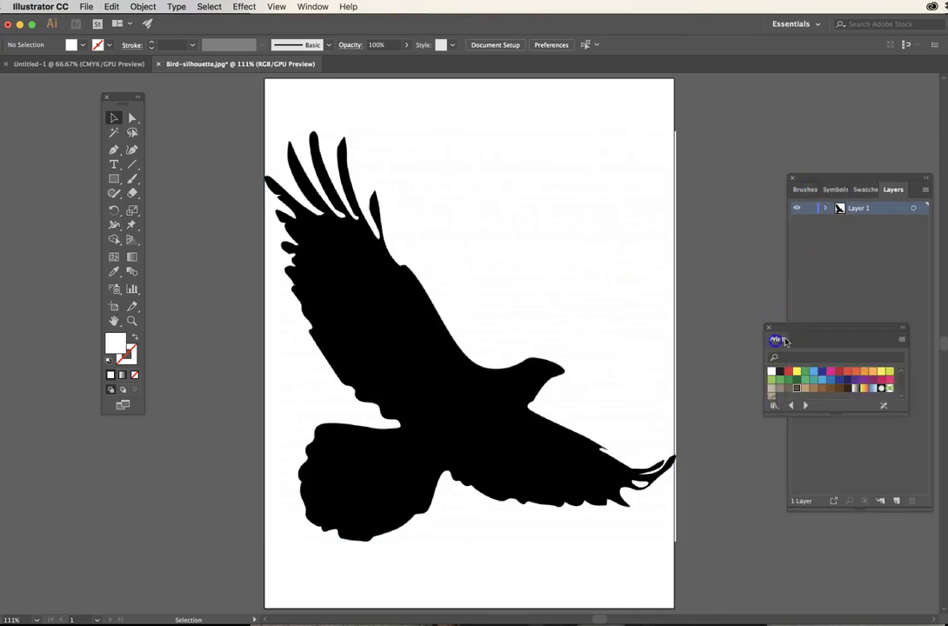
drag(774, 337, 722, 278)
Try to recolor the bird image with green, magenta and orange swatches, ending with orange as the fill.
click(745, 318)
key(super+a)
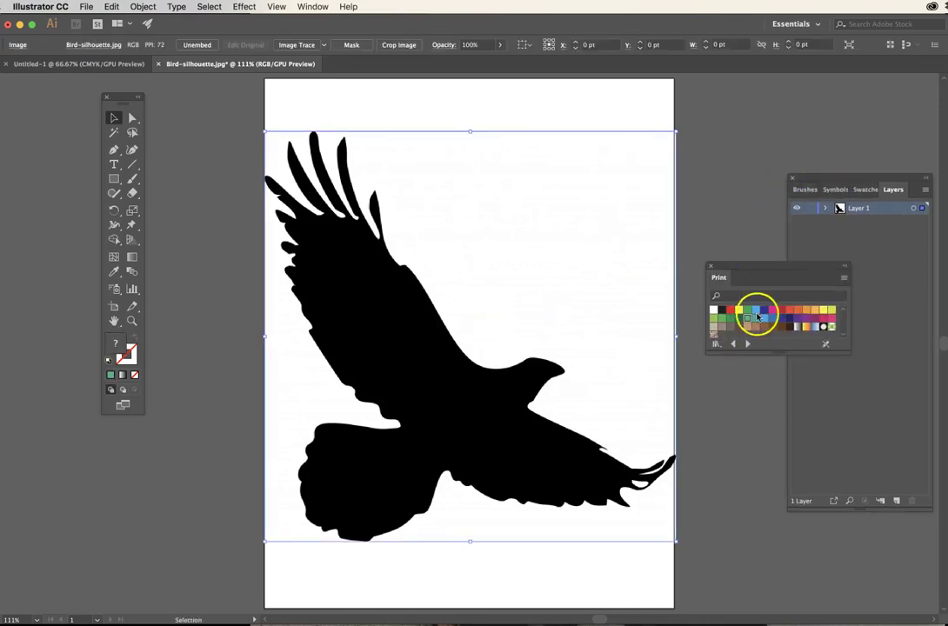
click(772, 310)
click(807, 310)
click(727, 405)
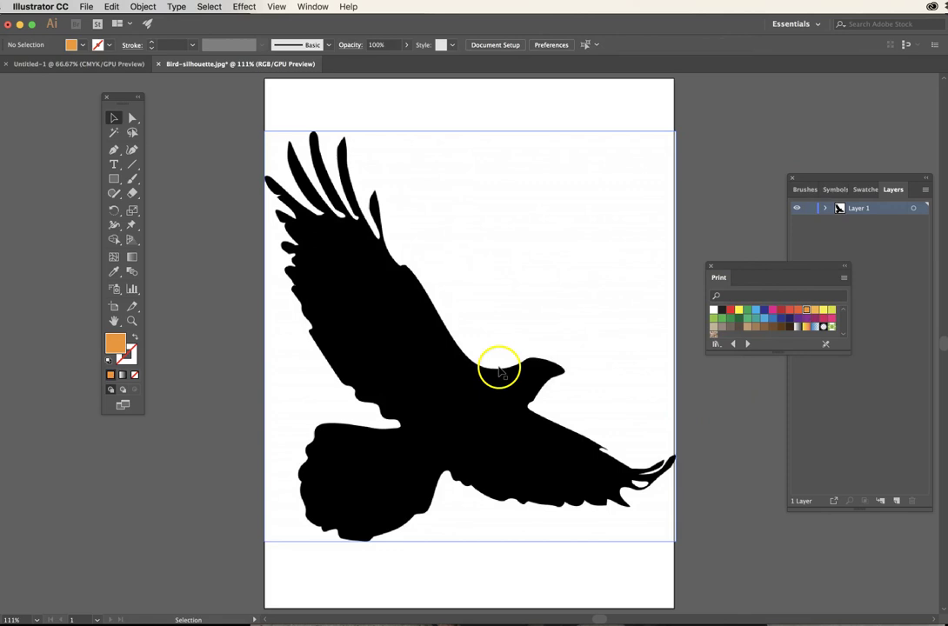
Select the bird image and bring up the Image Trace settings beside it.
click(500, 372)
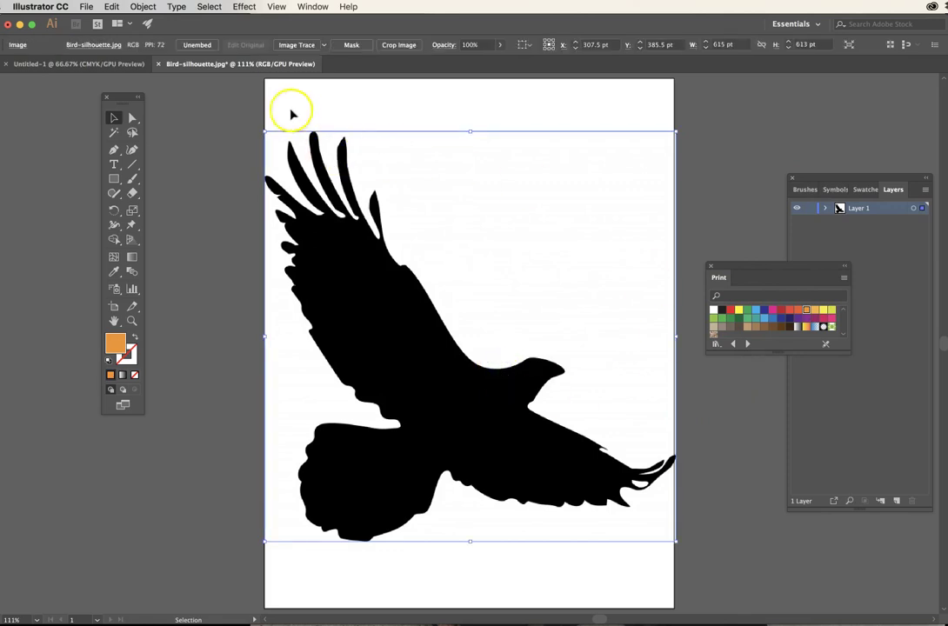
click(295, 48)
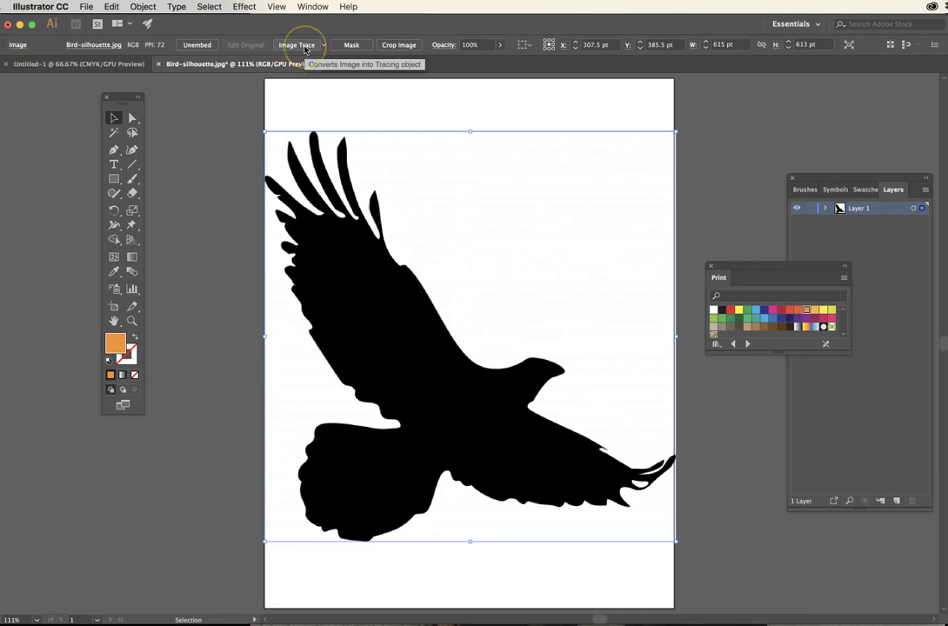
click(313, 7)
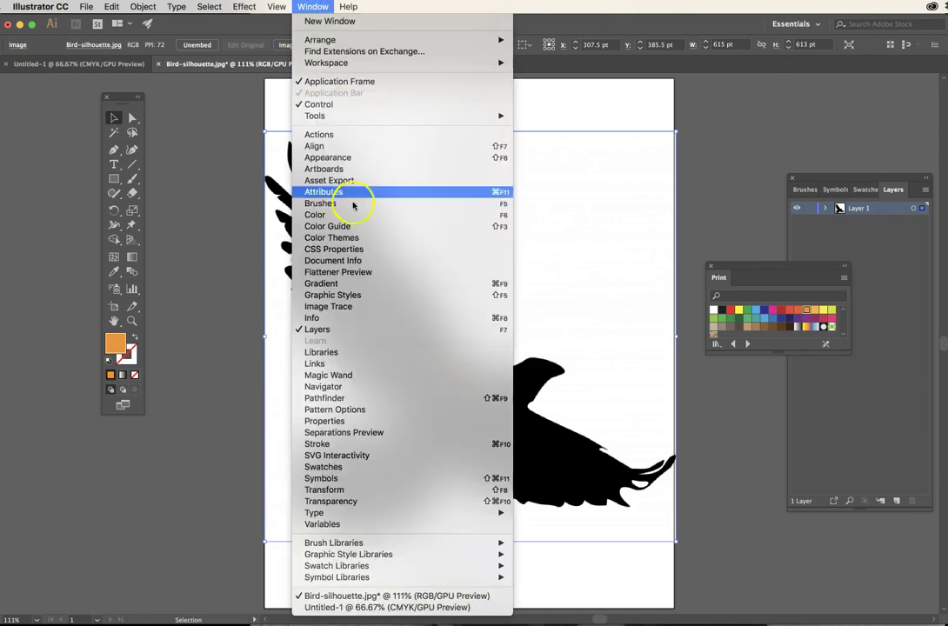
click(326, 307)
drag(771, 96, 560, 109)
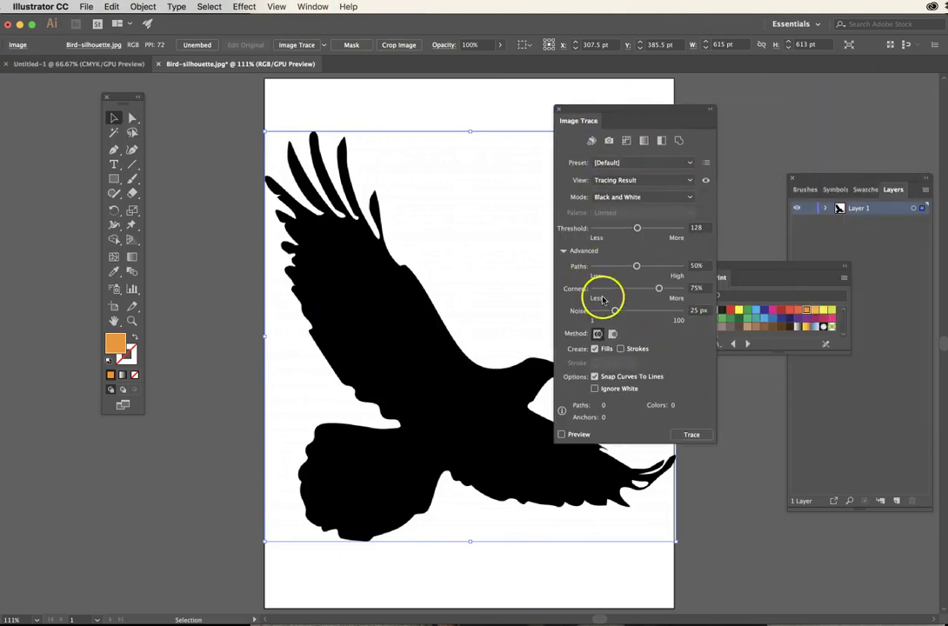
Collapse the advanced trace settings, separate the overlapping palettes and turn on the trace preview for the bird.
click(563, 250)
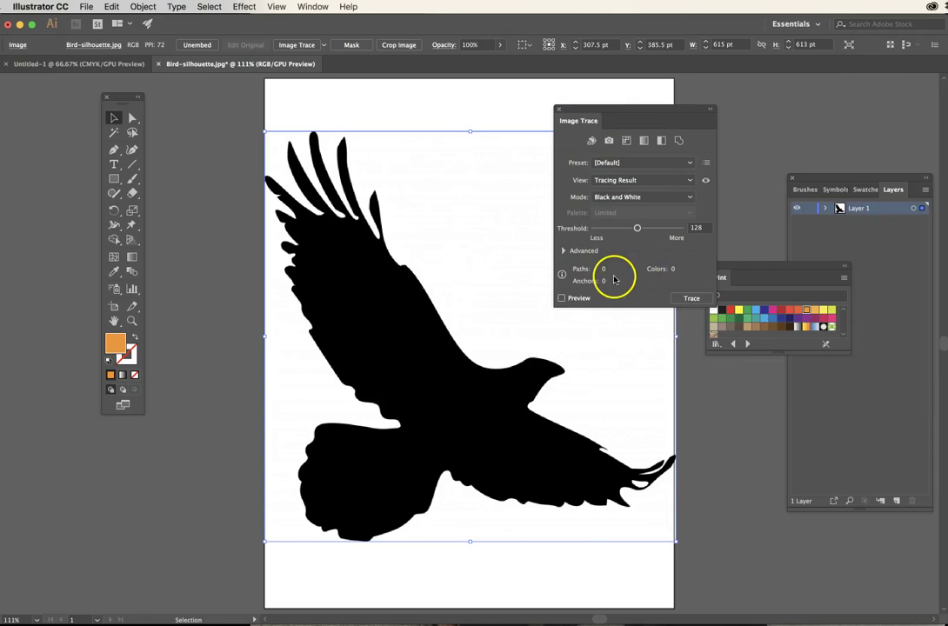
click(562, 299)
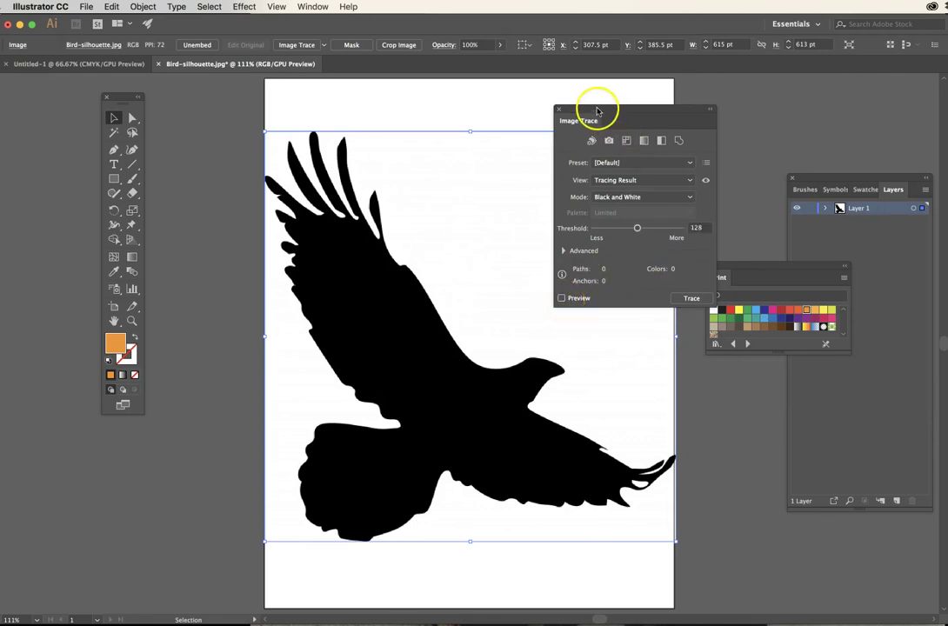
mouse_move(597, 110)
mouse_down()
mouse_move(688, 102)
mouse_move(627, 99)
mouse_move(607, 121)
mouse_up()
drag(738, 270, 819, 246)
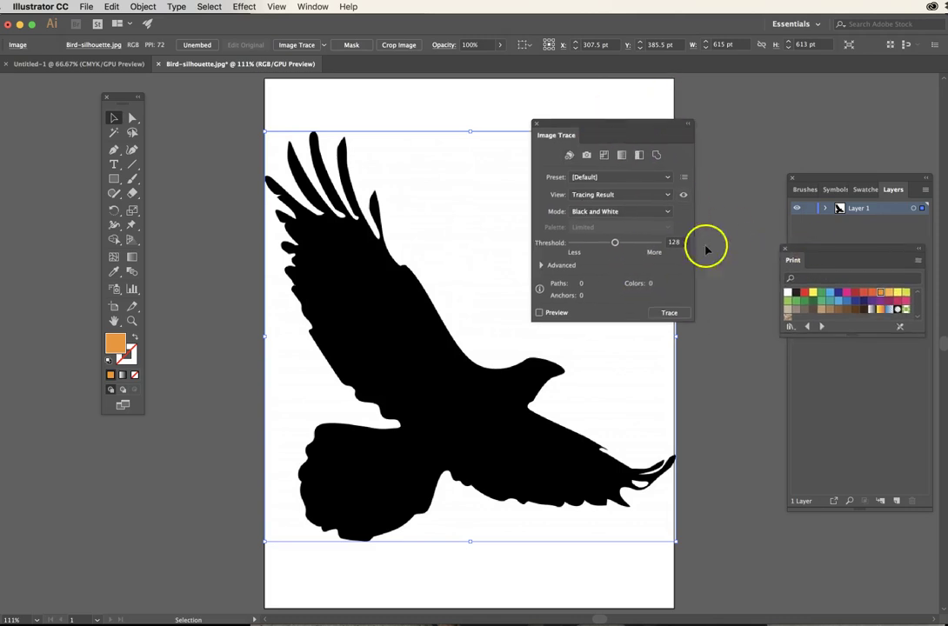
click(539, 313)
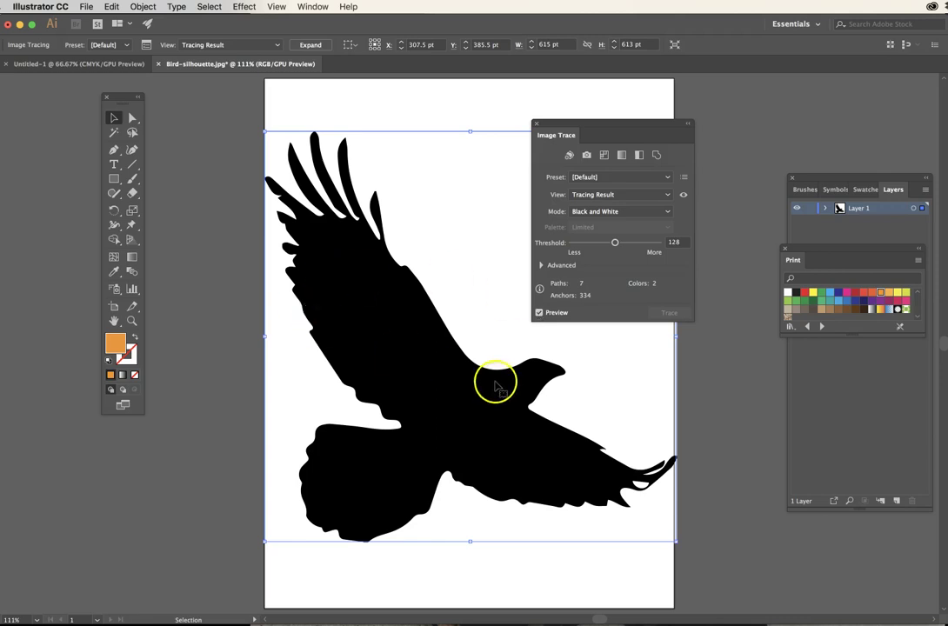
Inspect the traced edges of the bird's wing feathers up close, then return to 100% view.
super+click(357, 201)
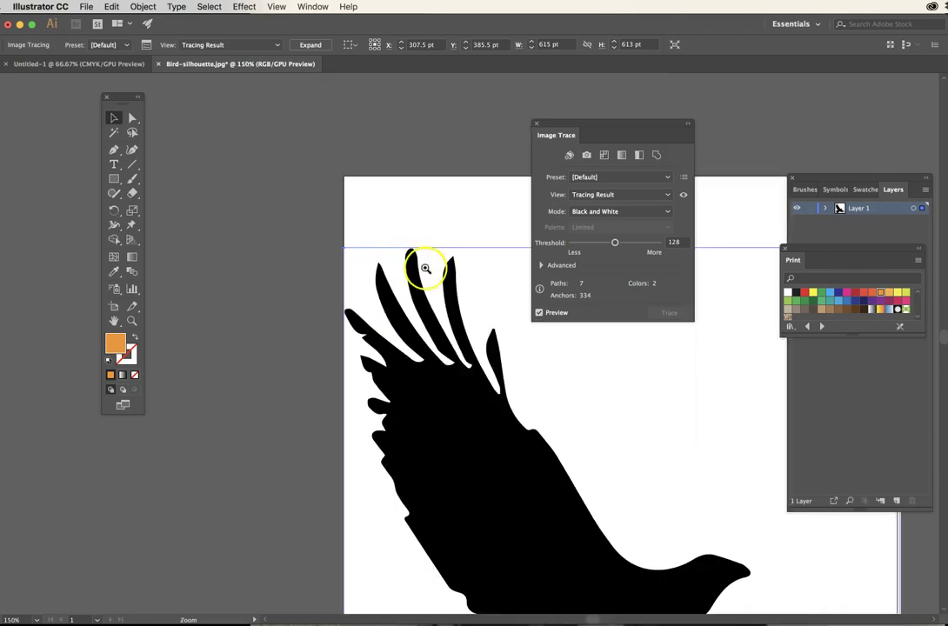
super+click(433, 286)
drag(521, 391, 395, 242)
drag(492, 279, 412, 199)
alt+super+click(419, 214)
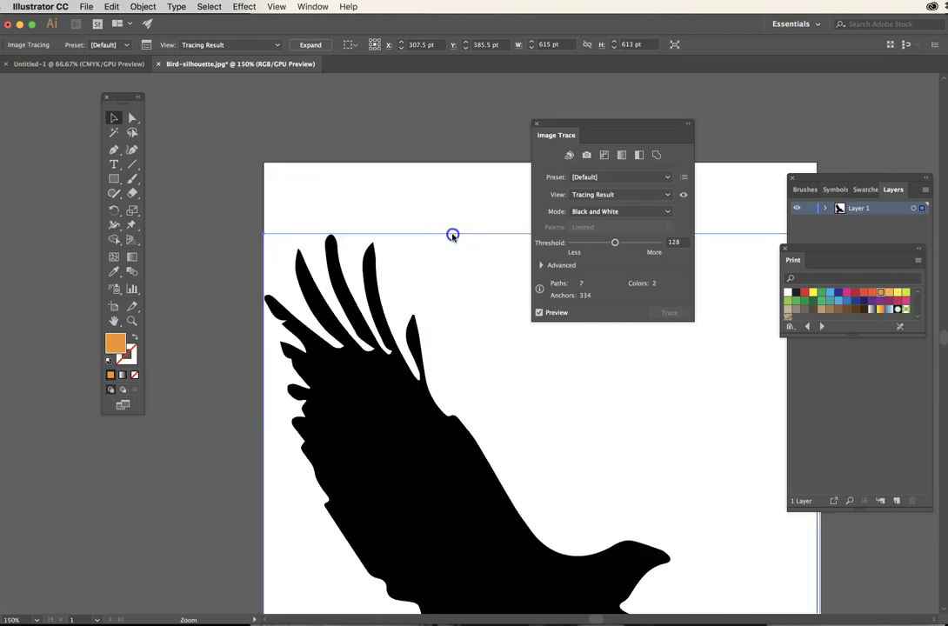
alt+super+click(452, 237)
drag(460, 238, 352, 121)
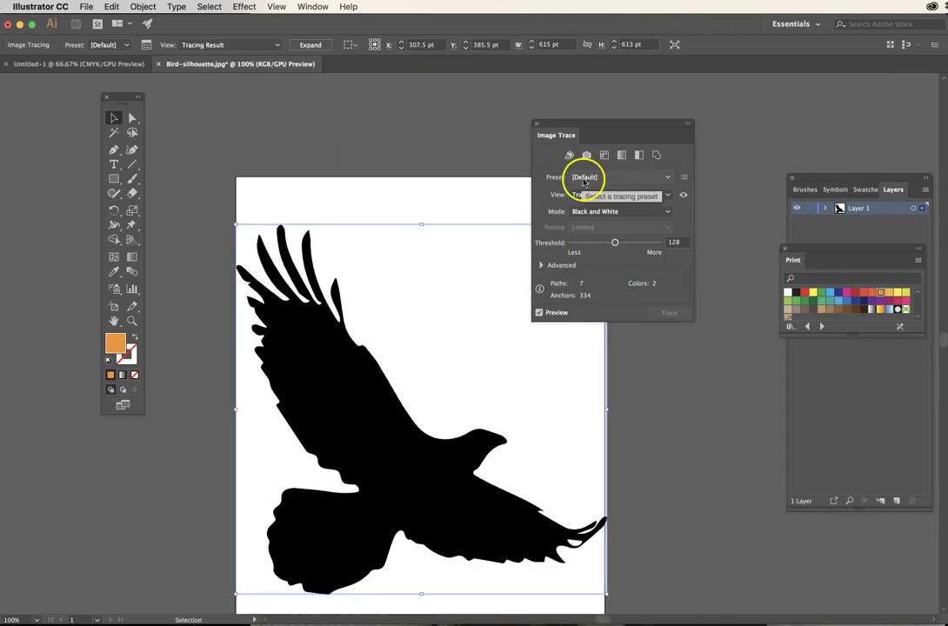
Try the Black and White Logo, Sketched Art, Silhouettes and Technical Drawing presets on the bird trace.
click(595, 178)
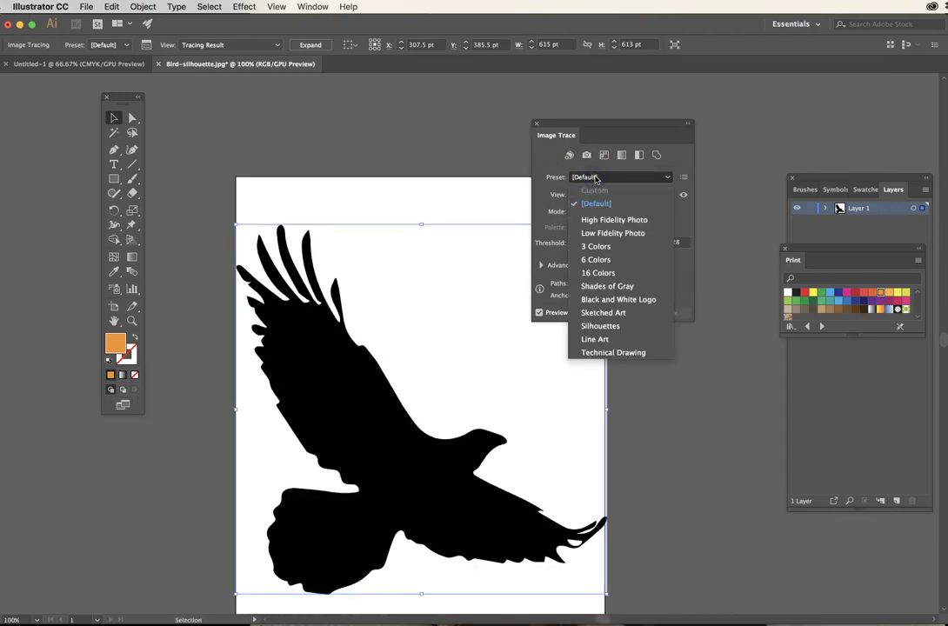
click(620, 300)
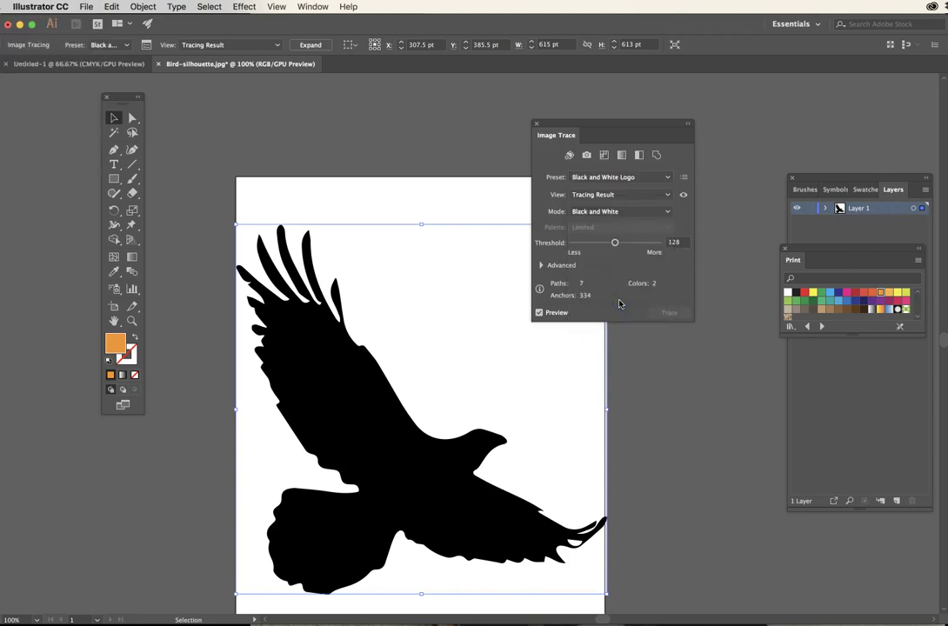
click(599, 211)
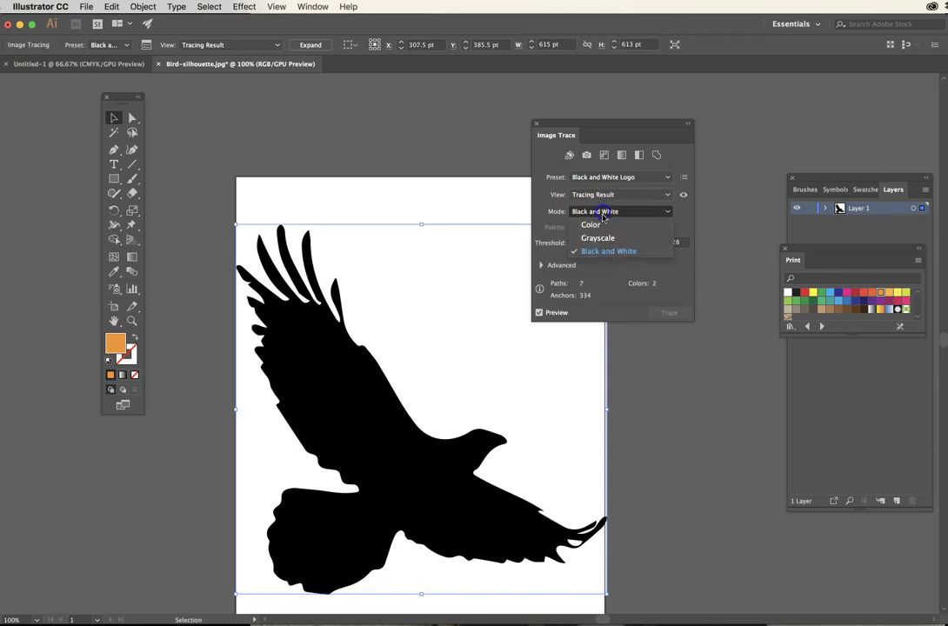
click(600, 176)
click(609, 177)
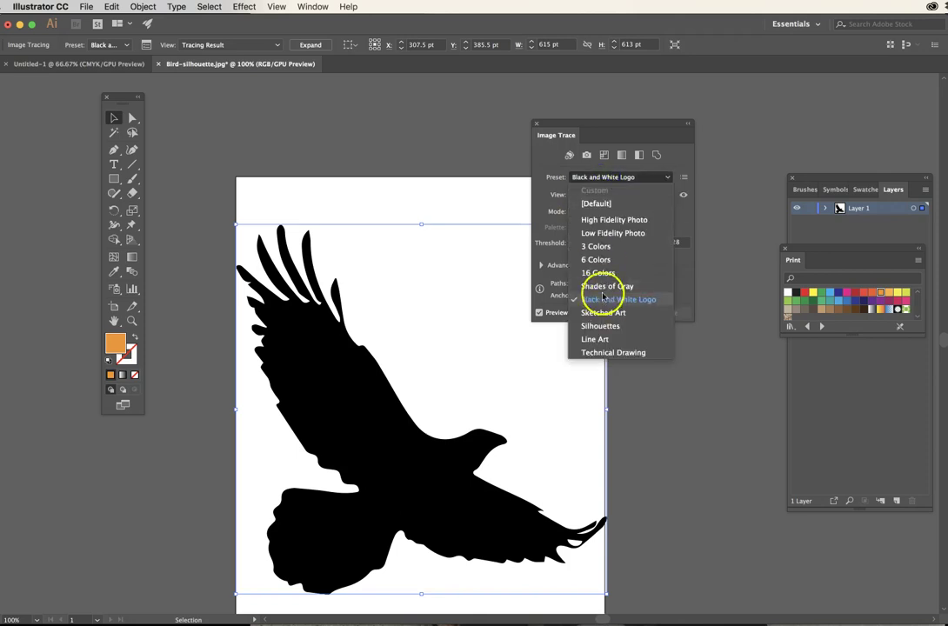
click(600, 313)
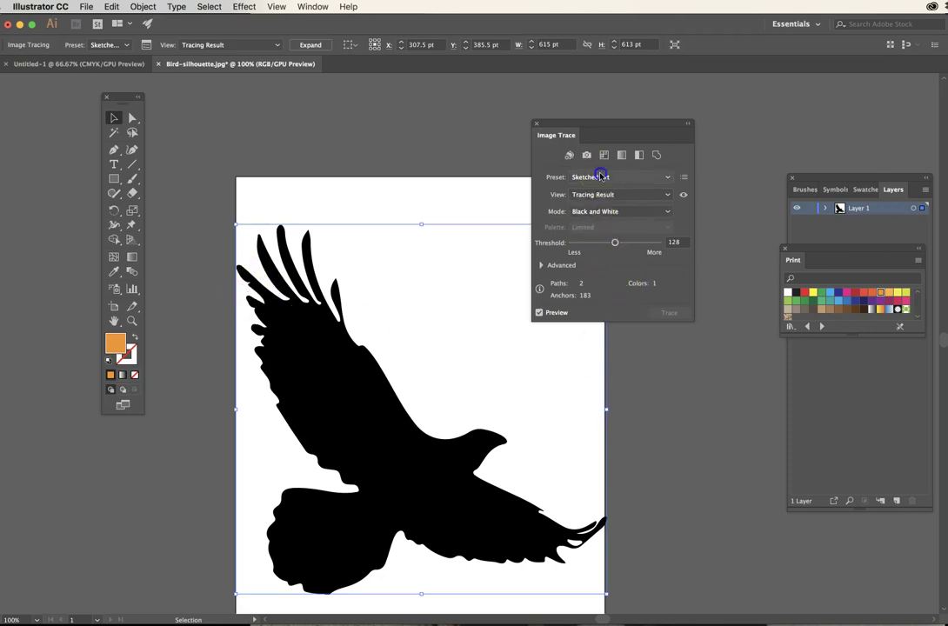
click(657, 177)
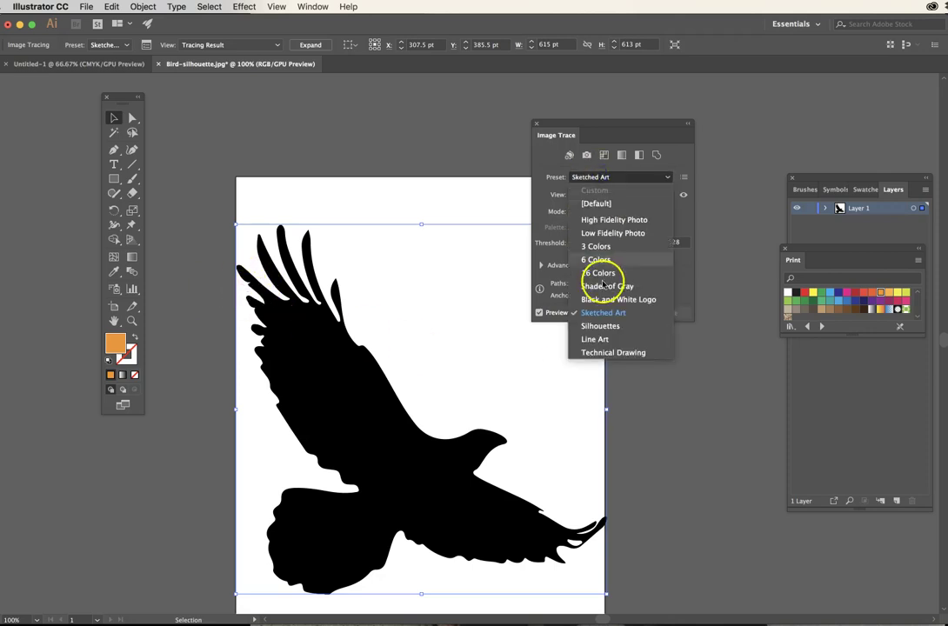
click(604, 326)
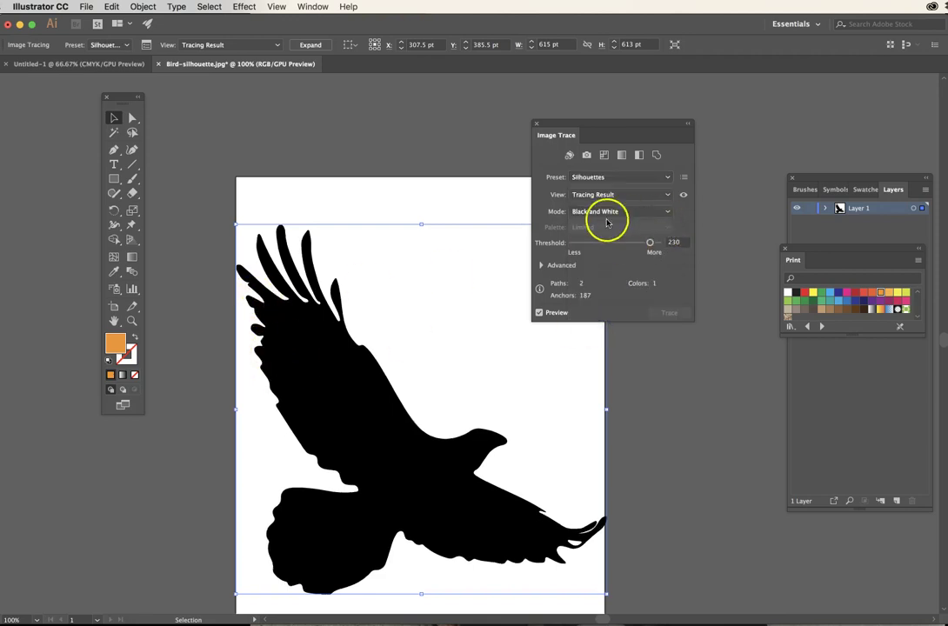
click(574, 178)
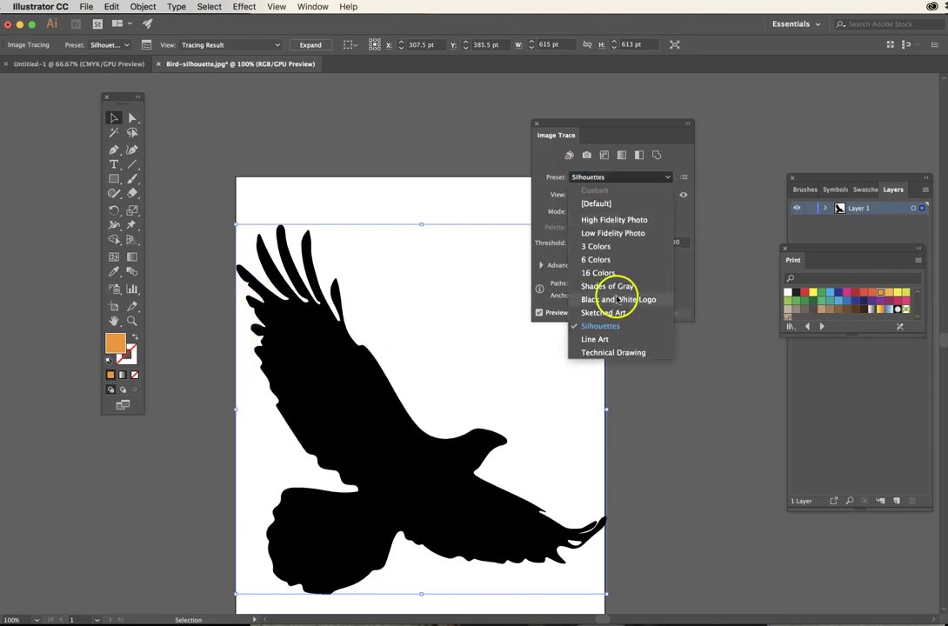
click(612, 352)
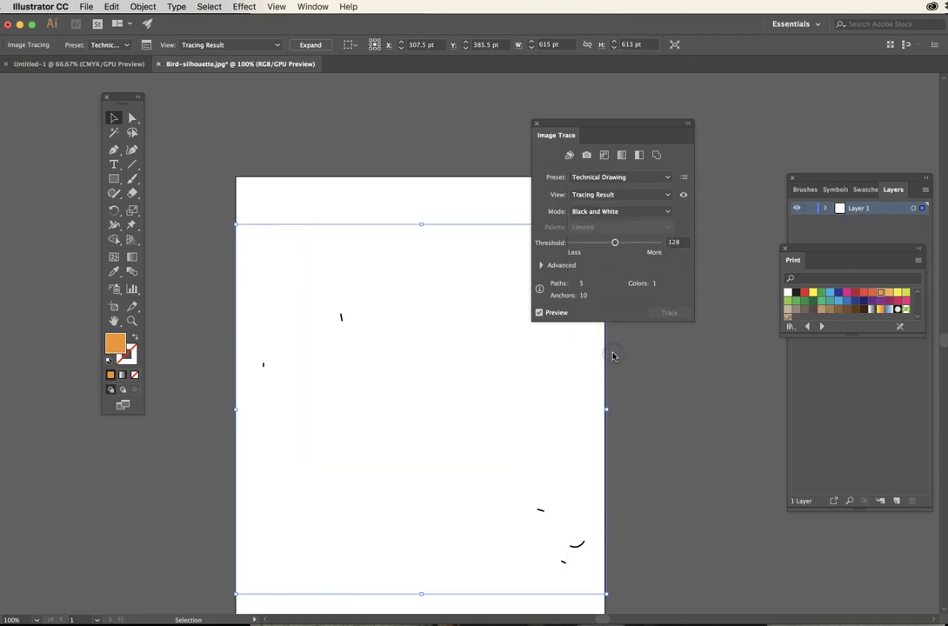
Apply the Black and White Logo preset to the bird trace and set its threshold to 71.
click(570, 177)
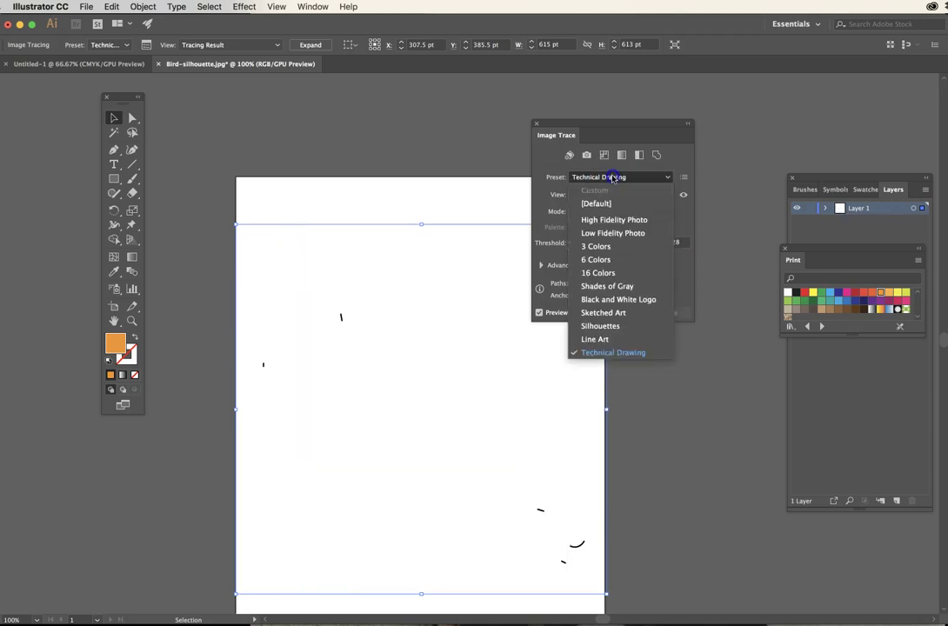
click(595, 299)
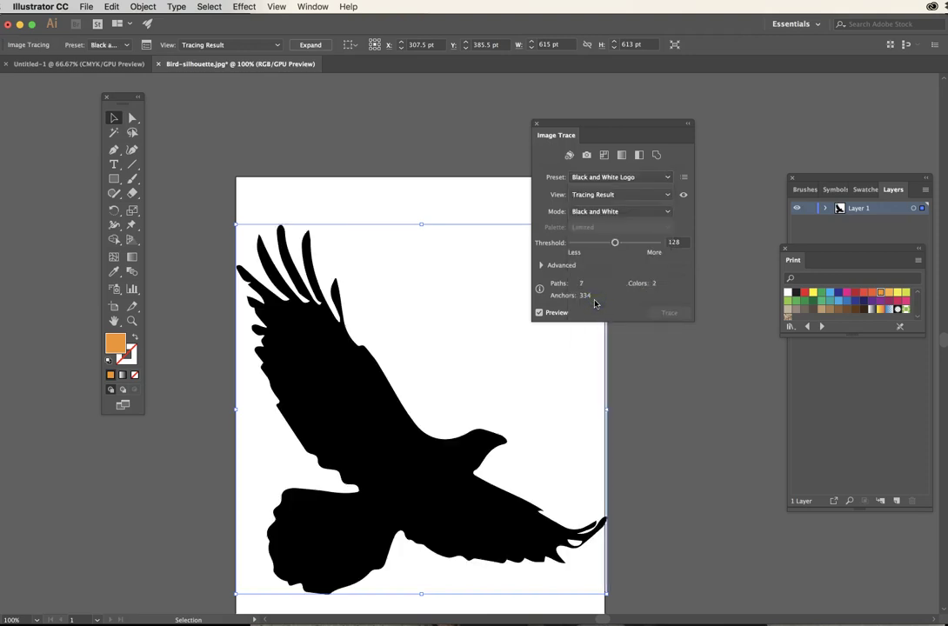
click(541, 265)
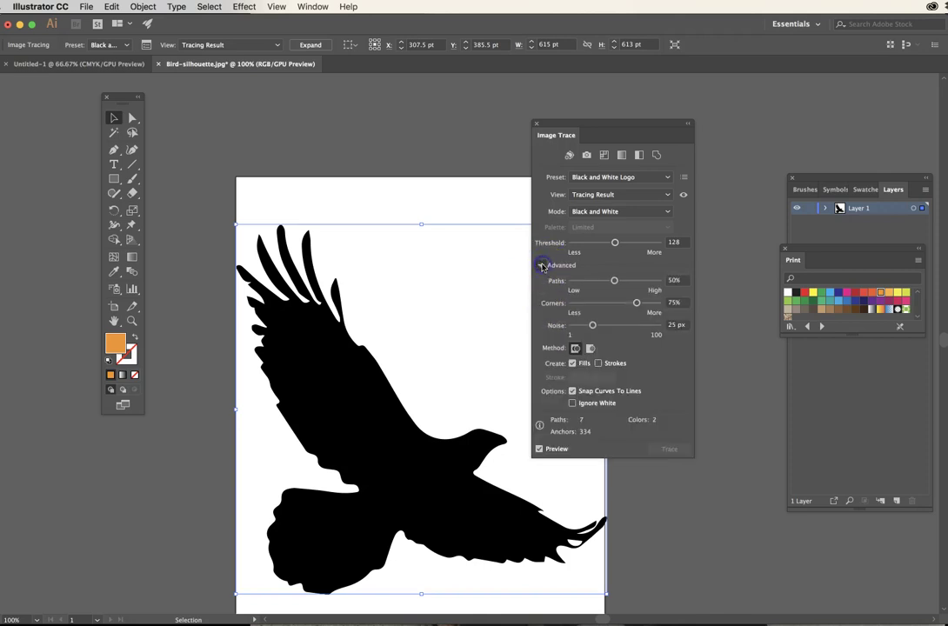
click(674, 280)
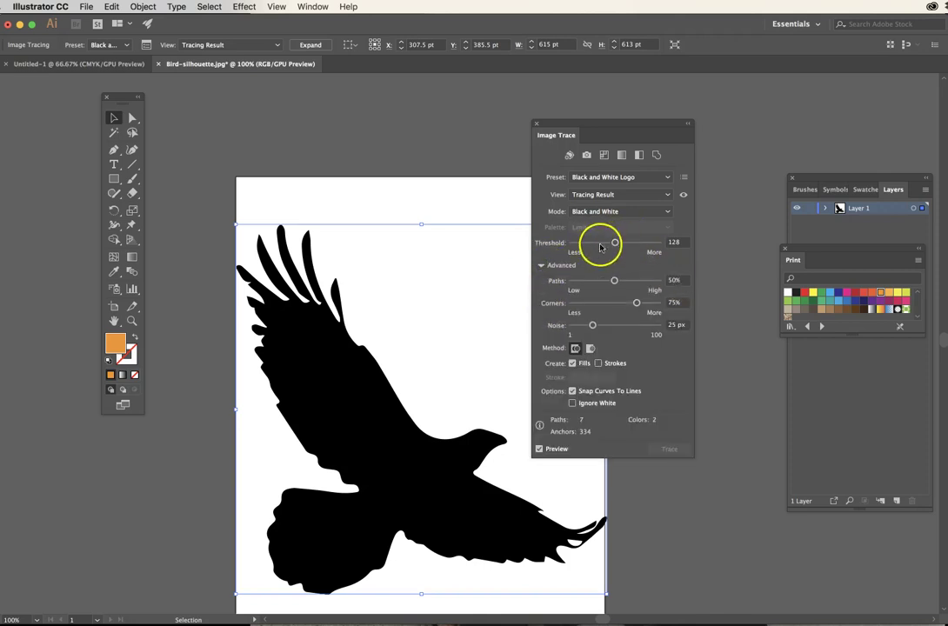
click(541, 265)
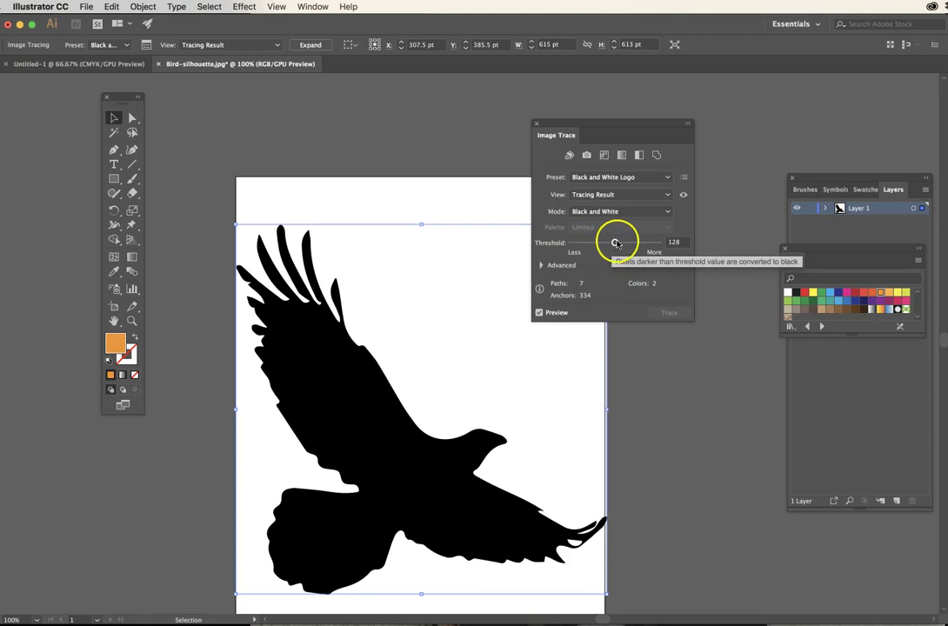
mouse_move(615, 244)
mouse_down()
mouse_move(583, 244)
mouse_move(642, 246)
mouse_move(572, 245)
mouse_move(597, 245)
mouse_up()
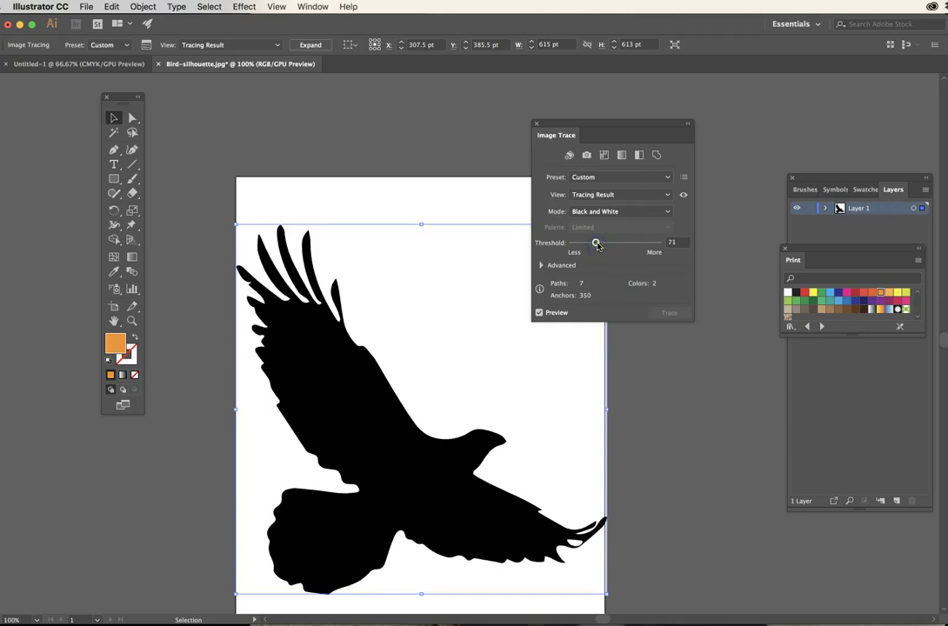
Expand the advanced trace settings and set Paths to 36% and Corners to 87% for the bird.
click(545, 264)
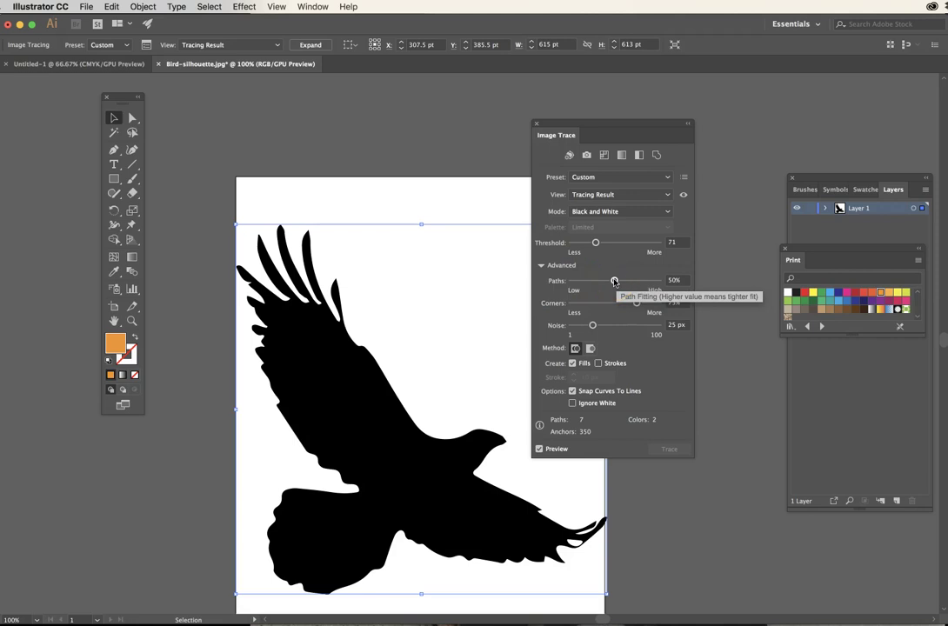
drag(614, 280, 649, 281)
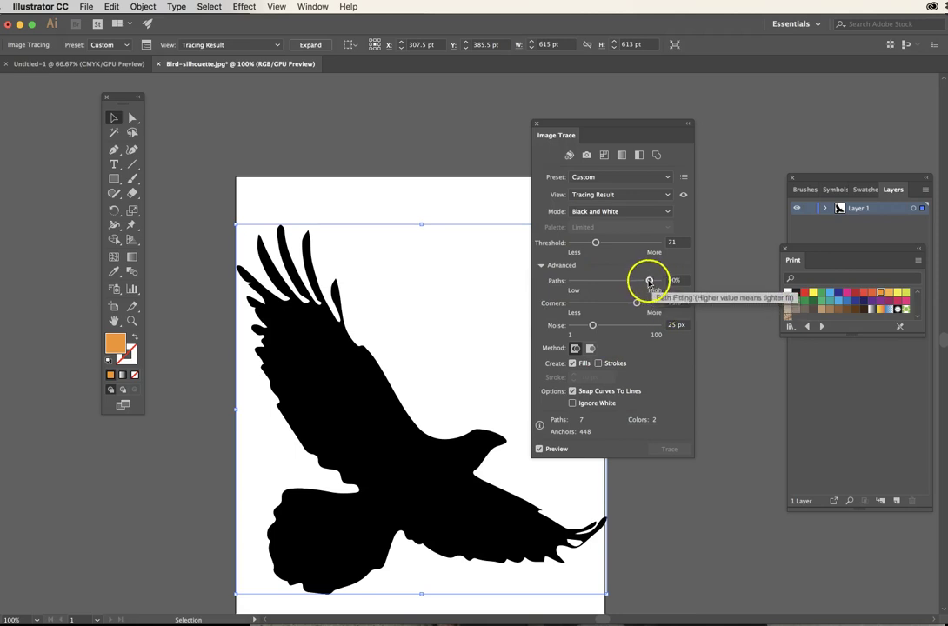
click(582, 434)
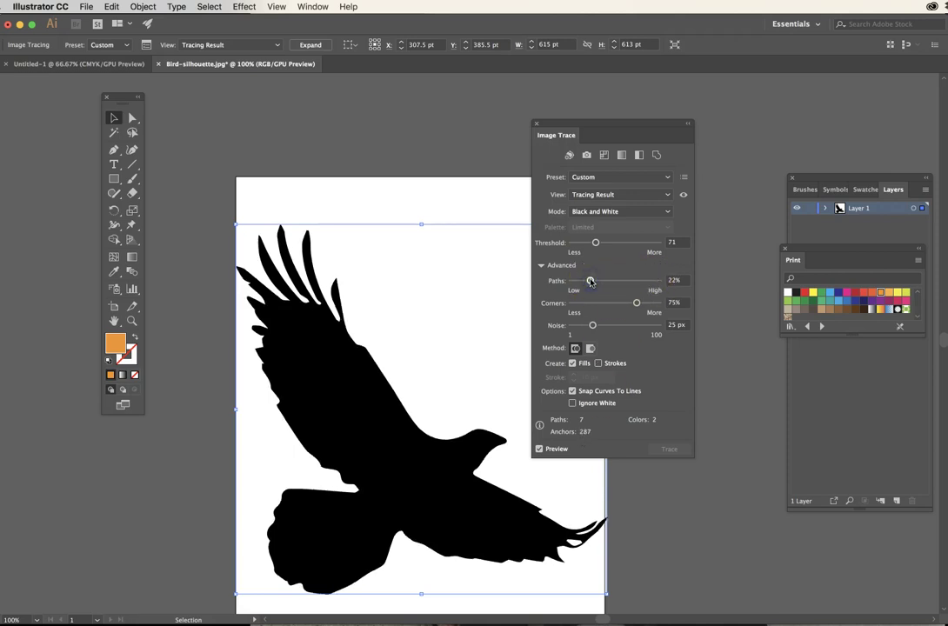
click(602, 281)
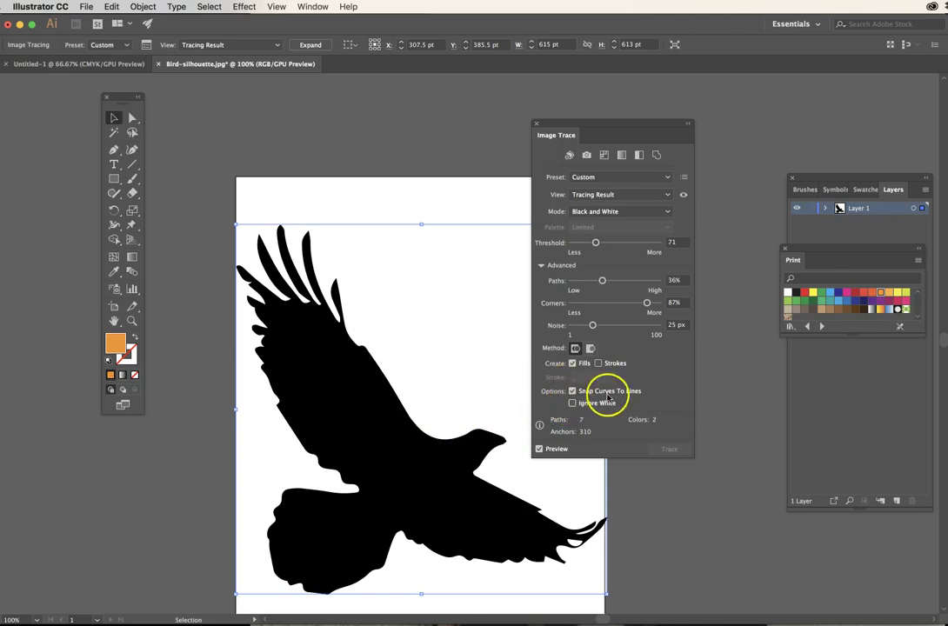
Move the traced bird slightly up on the page and turn on Ignore White for the trace.
drag(390, 342, 444, 337)
drag(640, 483, 586, 470)
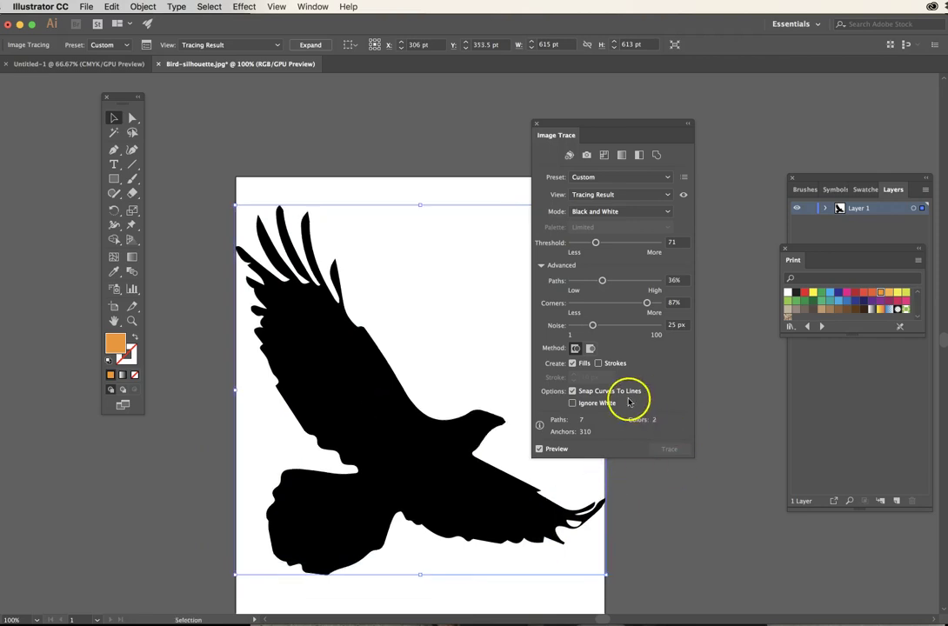
click(572, 403)
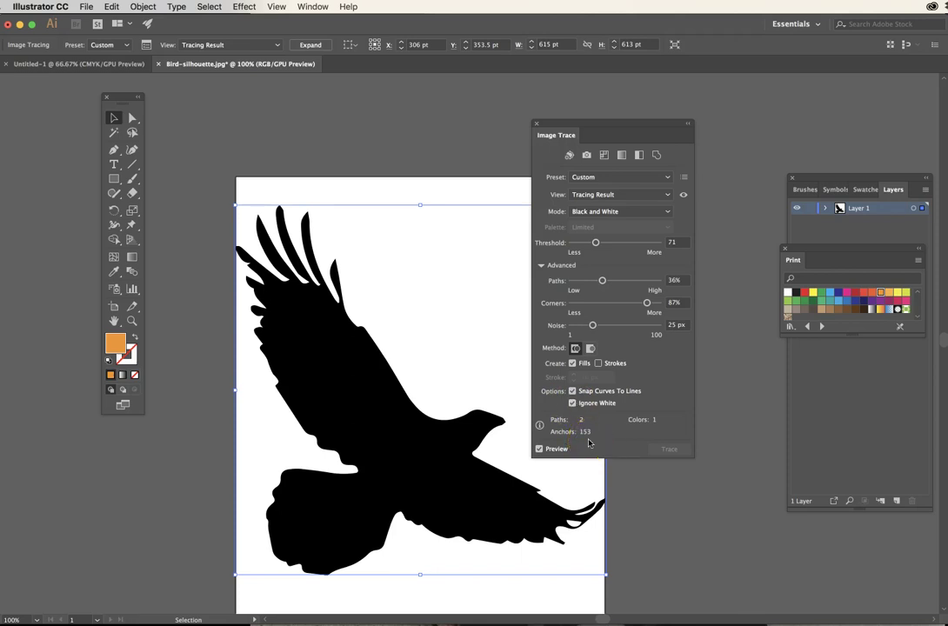
click(573, 403)
click(571, 404)
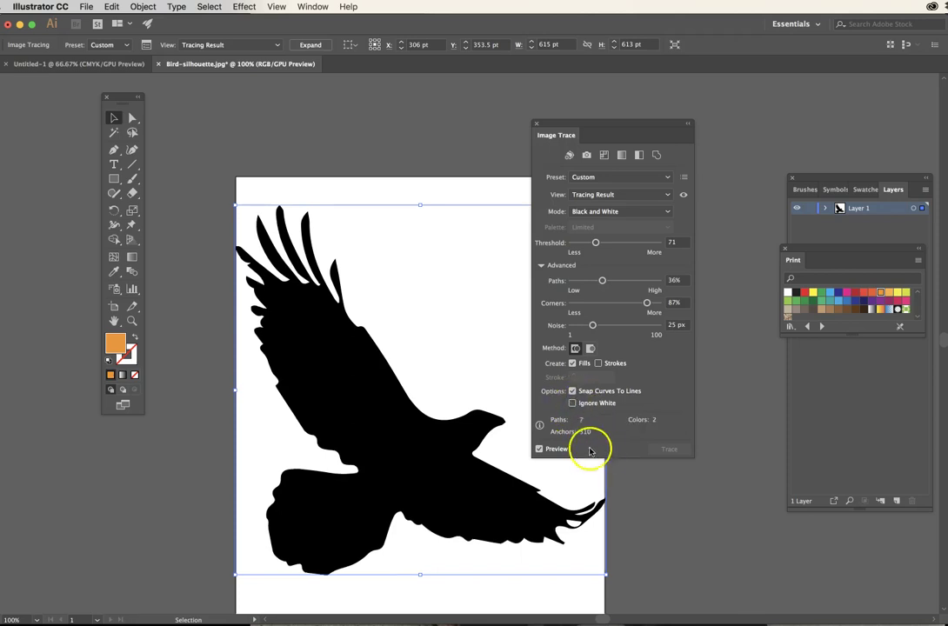
click(571, 403)
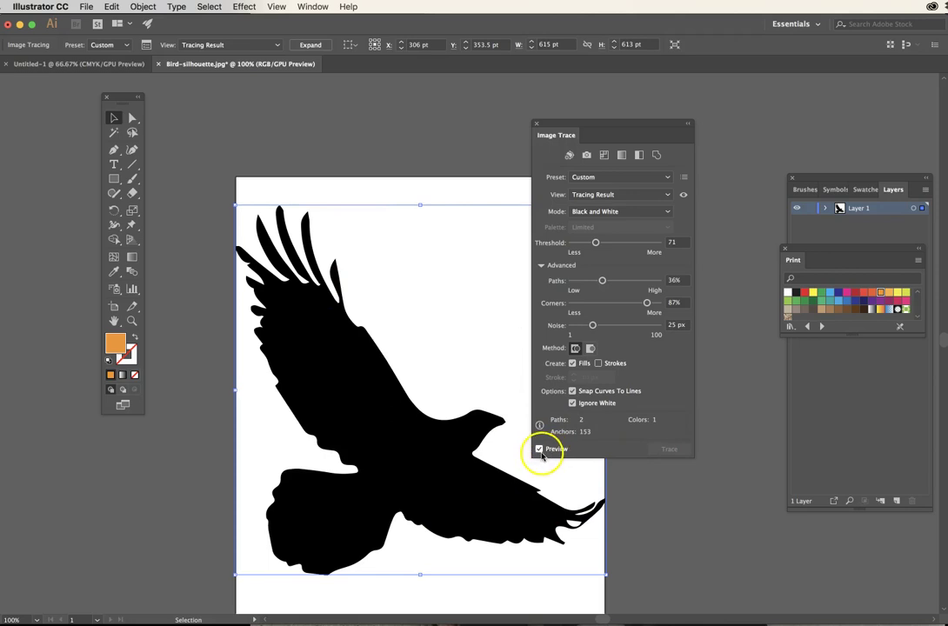
Move the Image Trace palette off the artwork and reposition the traced bird on the page at about Y 345.5 pt.
drag(593, 134, 657, 132)
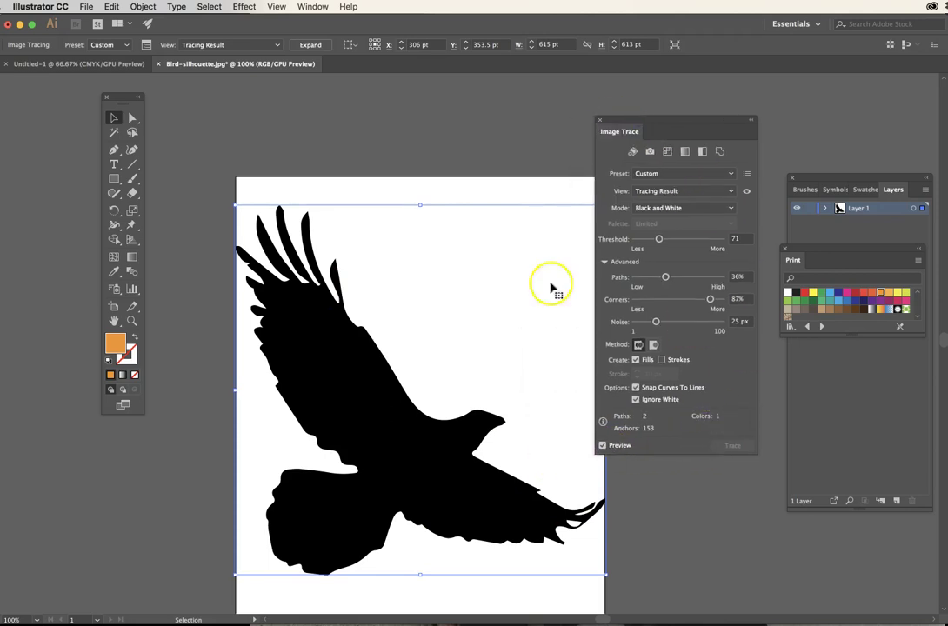
drag(495, 294, 497, 252)
drag(488, 331, 484, 316)
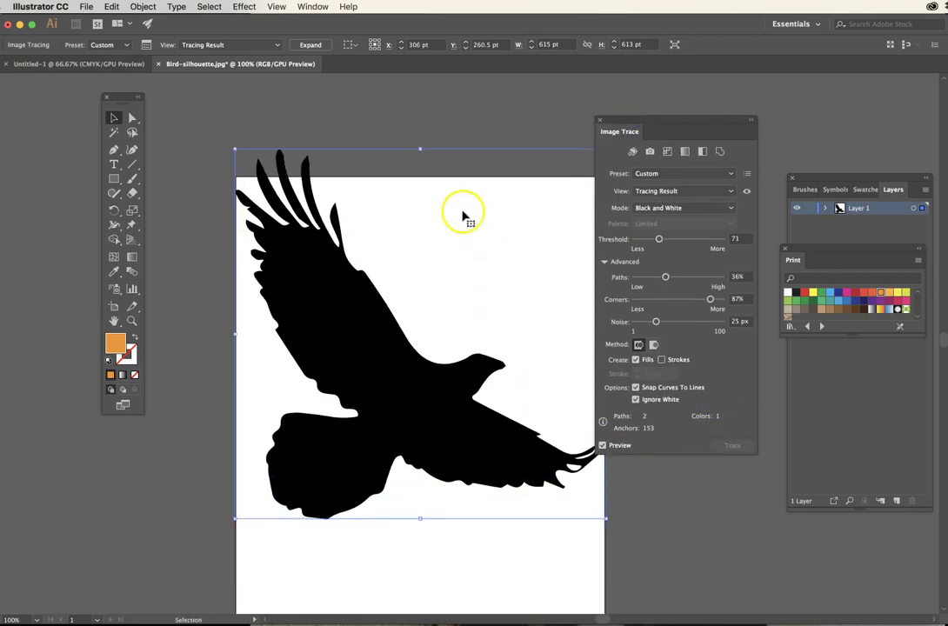
mouse_move(340, 270)
mouse_down()
mouse_move(318, 249)
mouse_move(345, 342)
mouse_up()
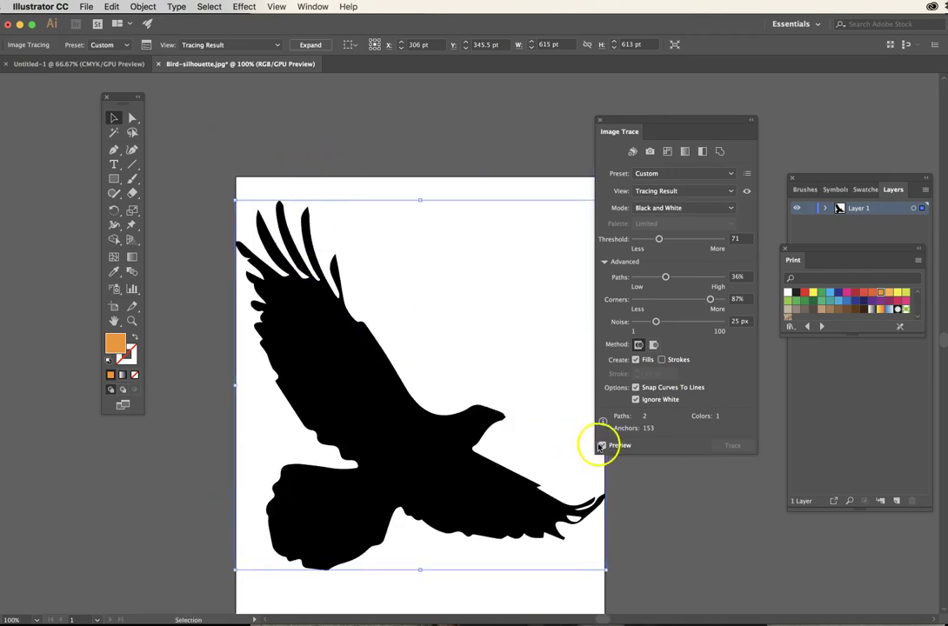
Expand the bird tracing into vector paths, ungroup the result and deselect it.
click(316, 47)
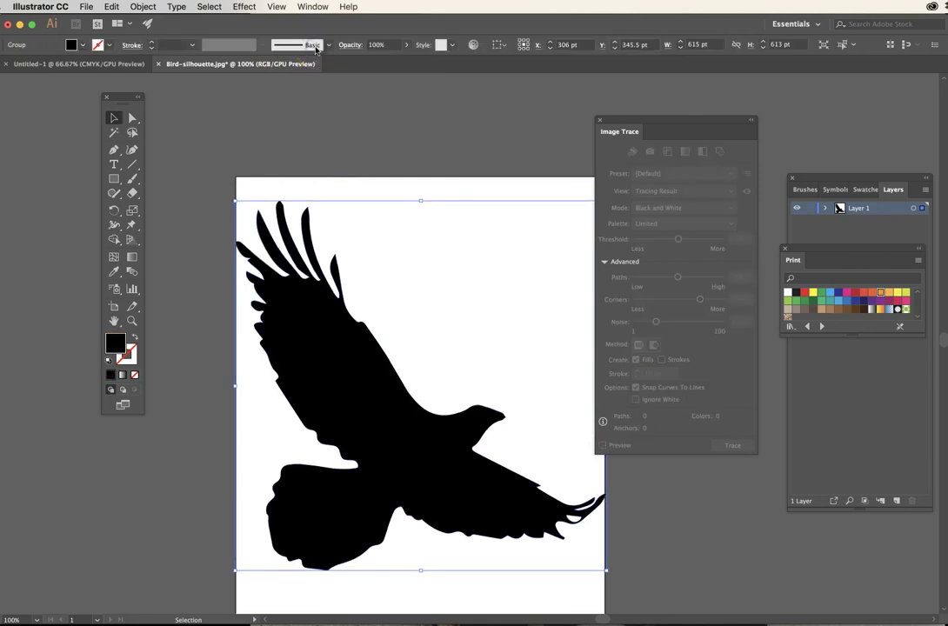
click(409, 259)
click(346, 305)
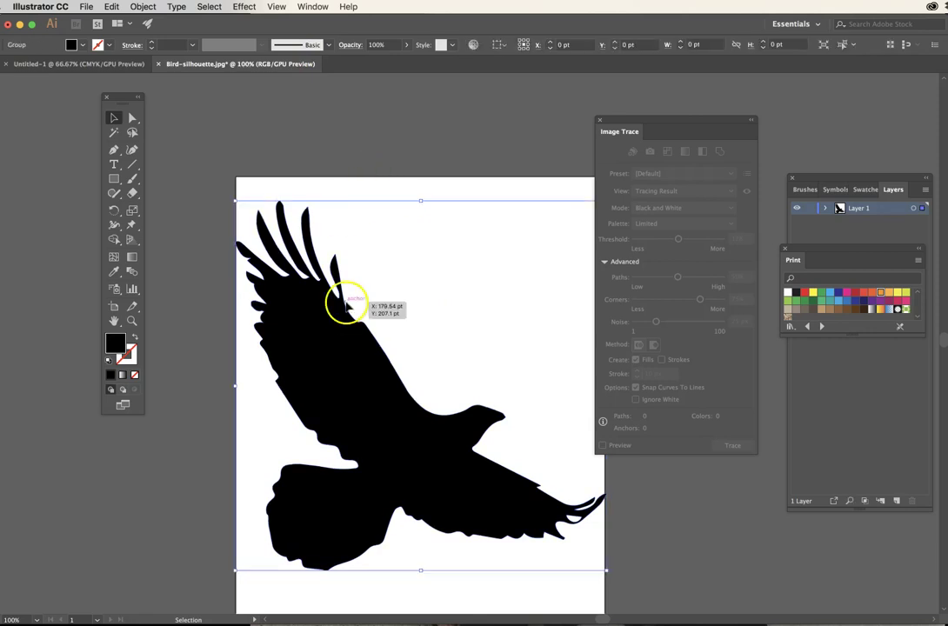
right_click(346, 304)
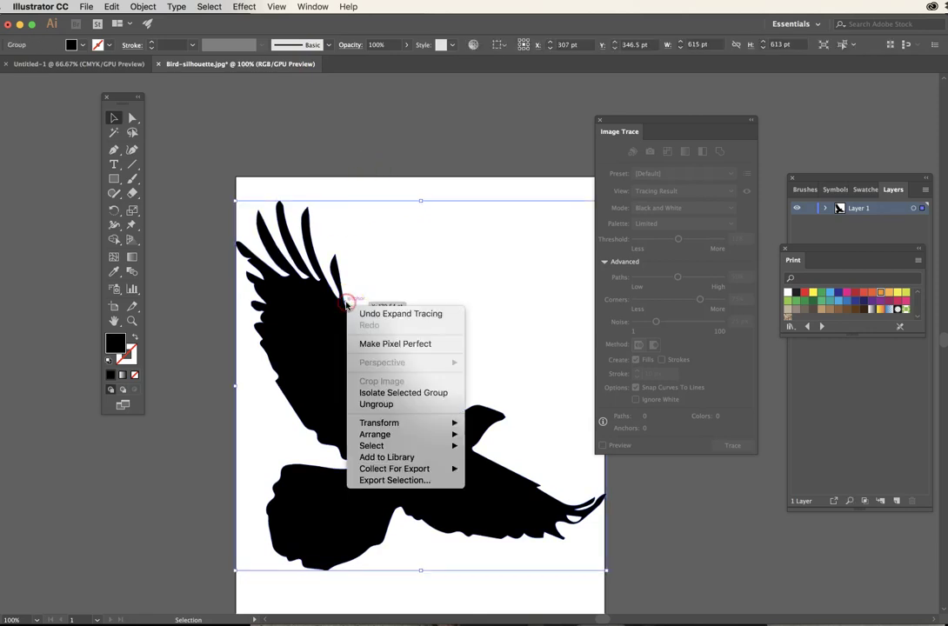
click(374, 405)
click(352, 165)
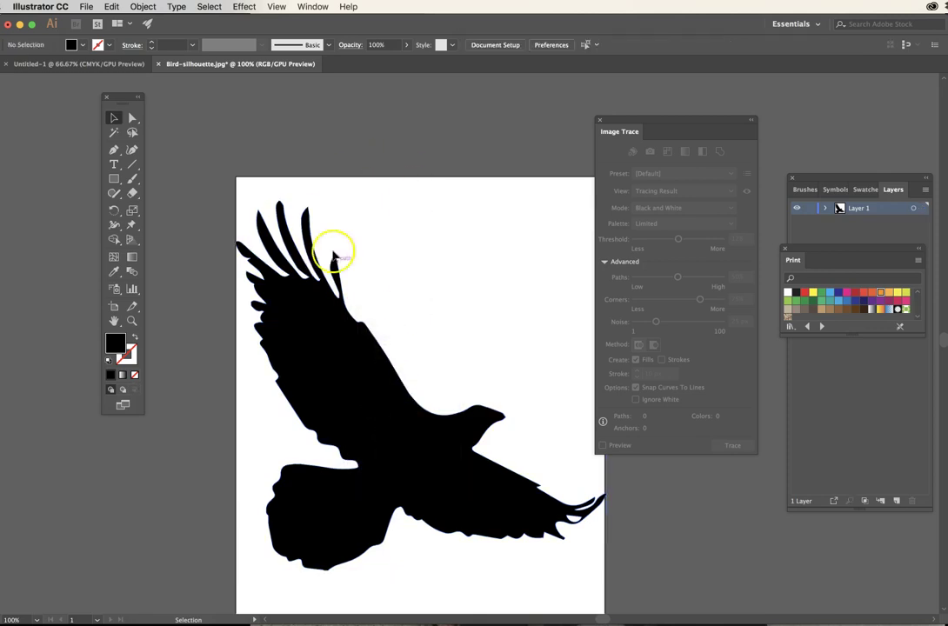
Clear the palette from the page, inspect the bird's vector edges at several zoom levels and examine its anchor points.
drag(630, 124, 694, 124)
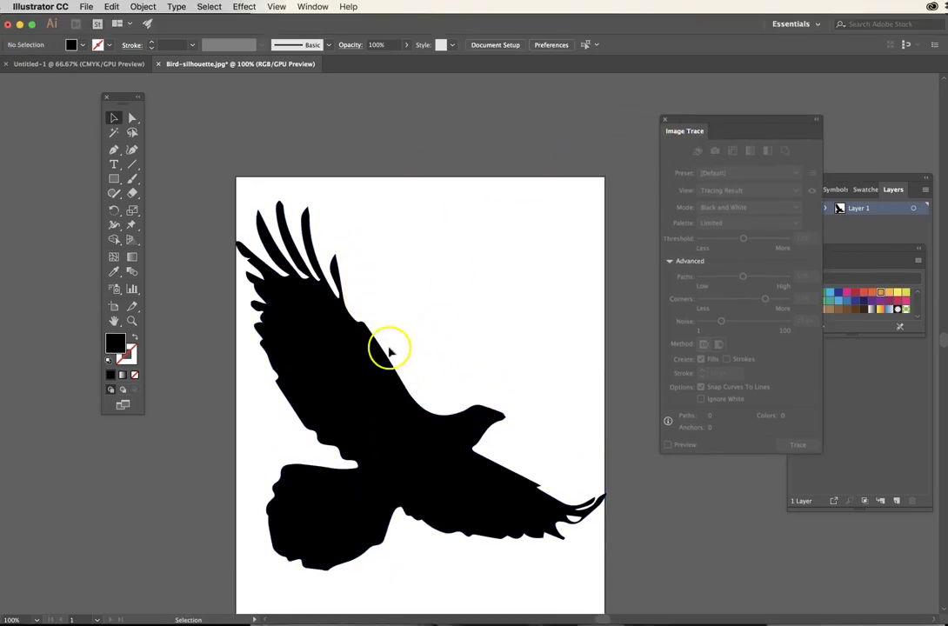
key(z)
alt+click(405, 382)
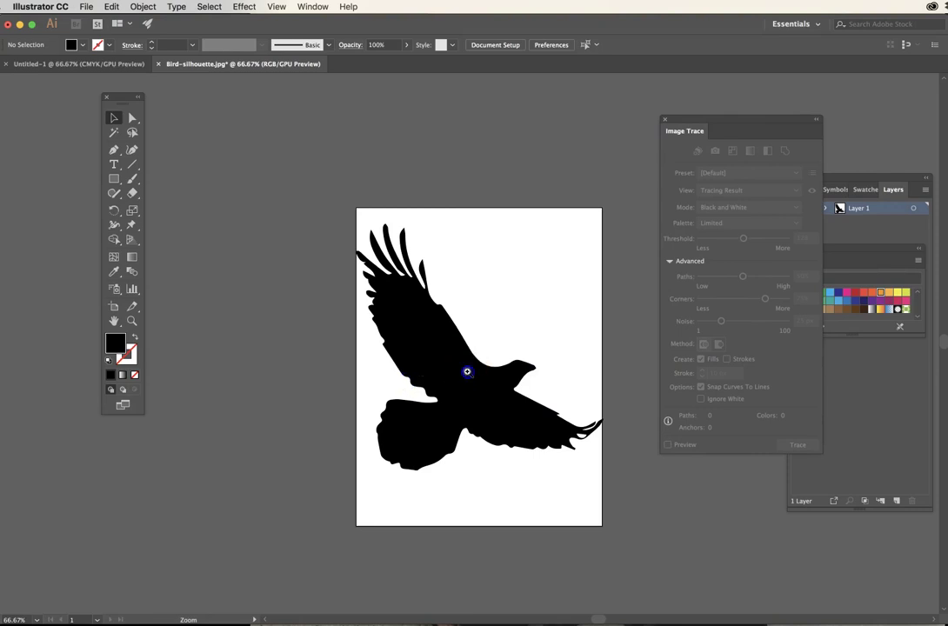
click(467, 371)
click(463, 371)
click(465, 371)
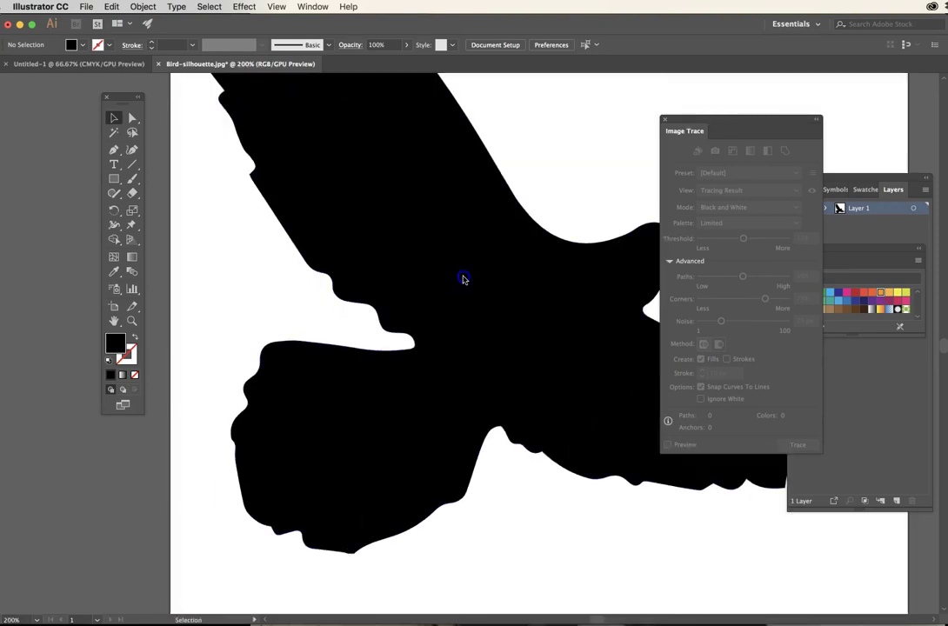
alt+click(467, 280)
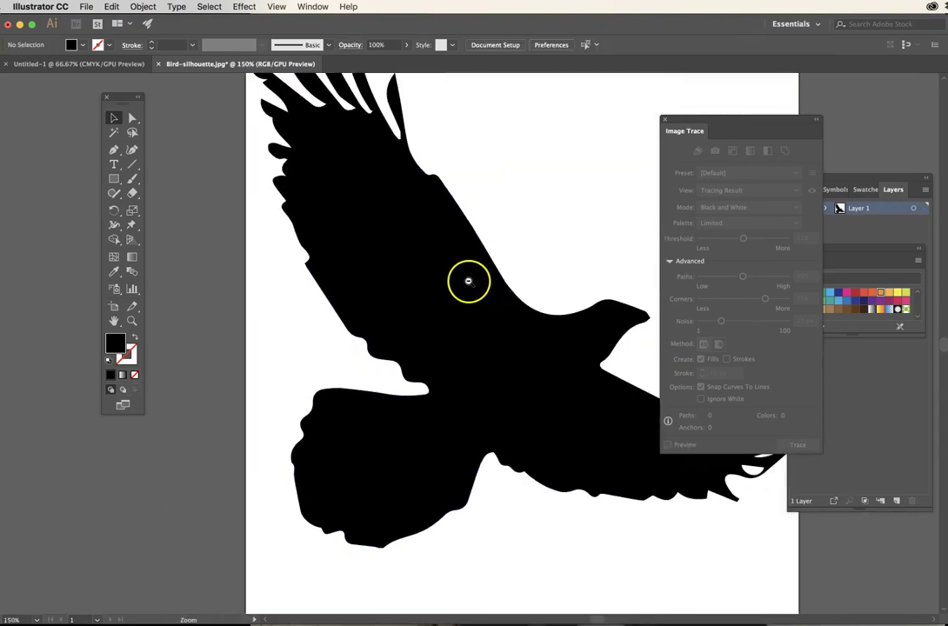
alt+click(468, 280)
click(466, 302)
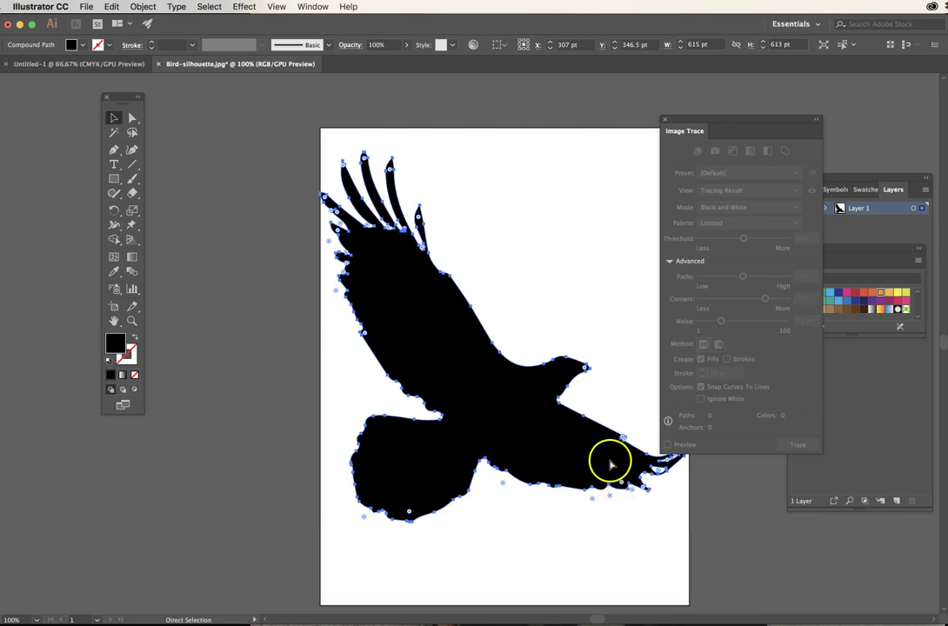
click(112, 117)
click(267, 139)
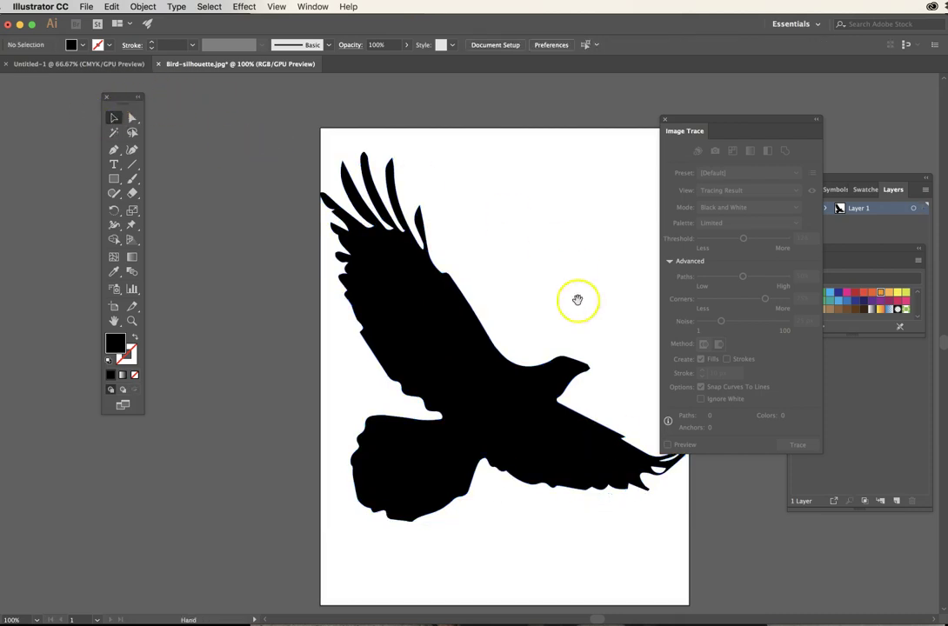
Recolor the whole bird shape with different swatches from the Print library, finishing with dark red, and deselect it.
alt+super+click(532, 318)
drag(451, 324, 447, 268)
click(427, 305)
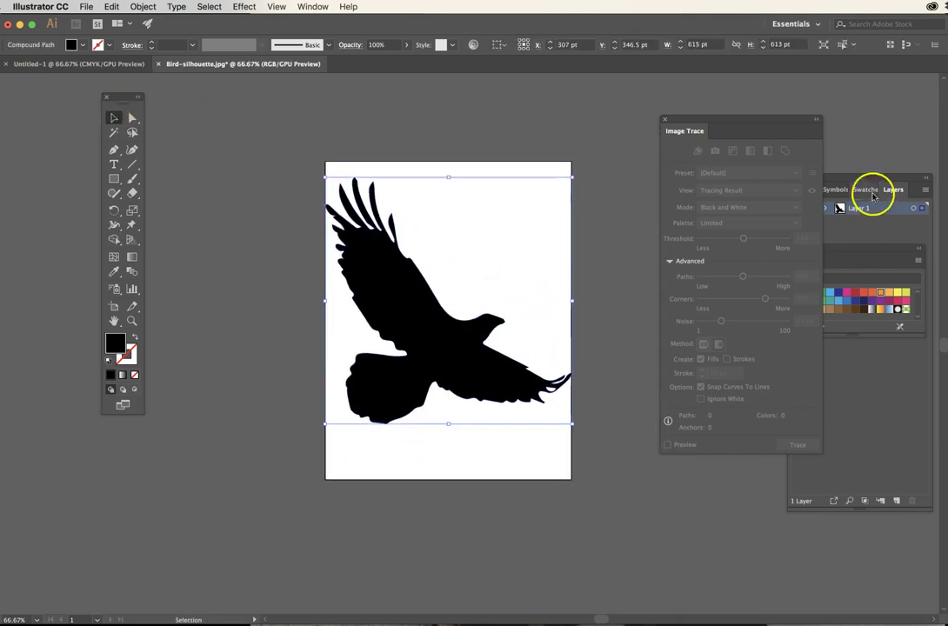
click(877, 298)
click(842, 297)
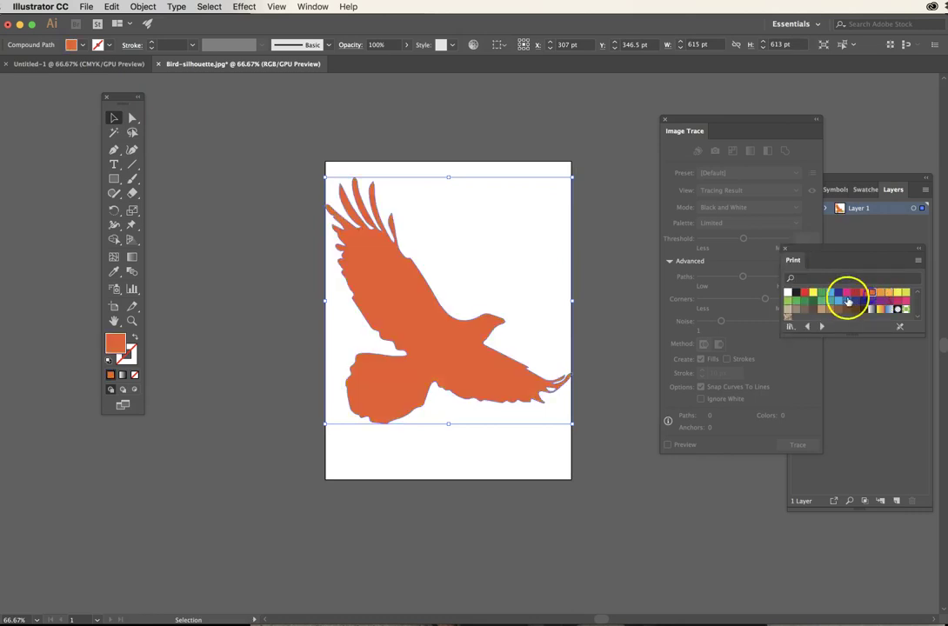
click(831, 293)
click(855, 293)
click(452, 161)
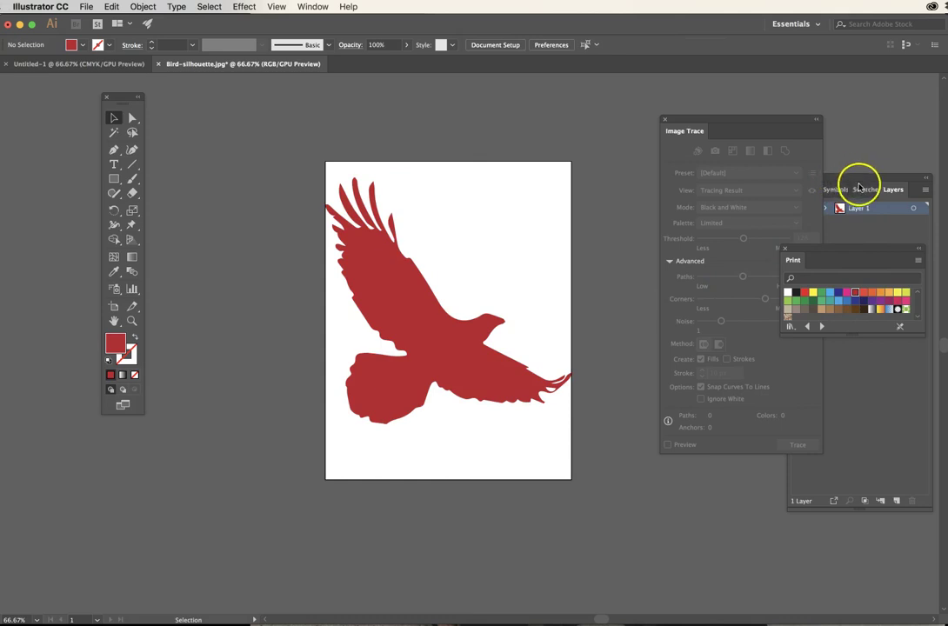
Separate the Layers palette from its group, lock and hide the bird's Layer 1, and add a new layer above it.
drag(893, 190, 656, 197)
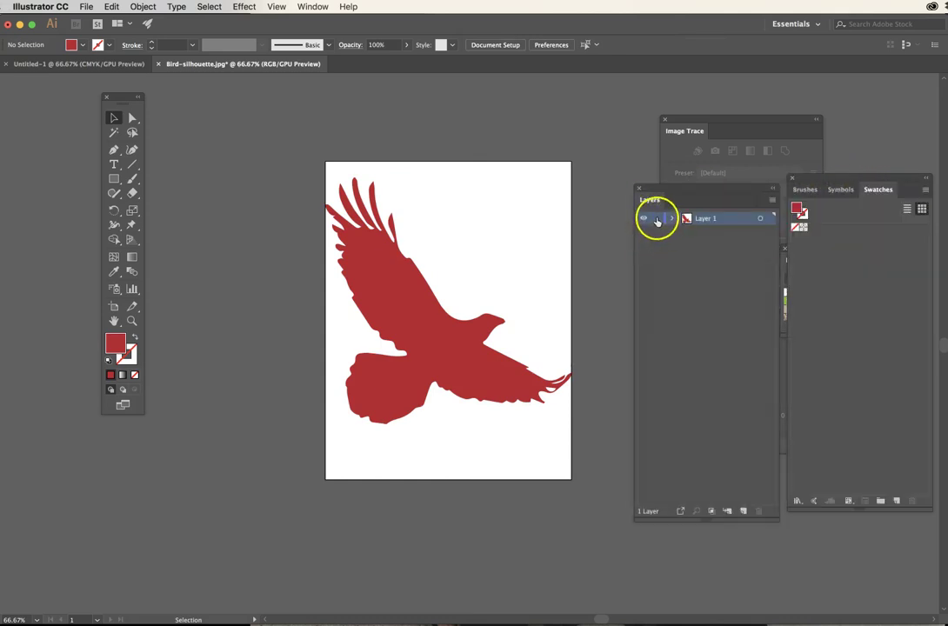
click(643, 218)
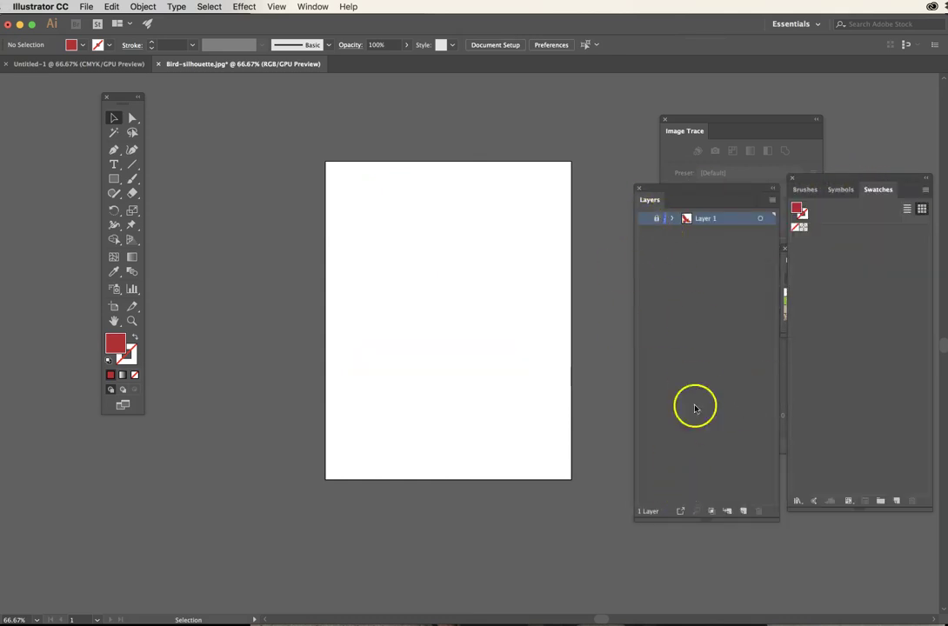
click(742, 513)
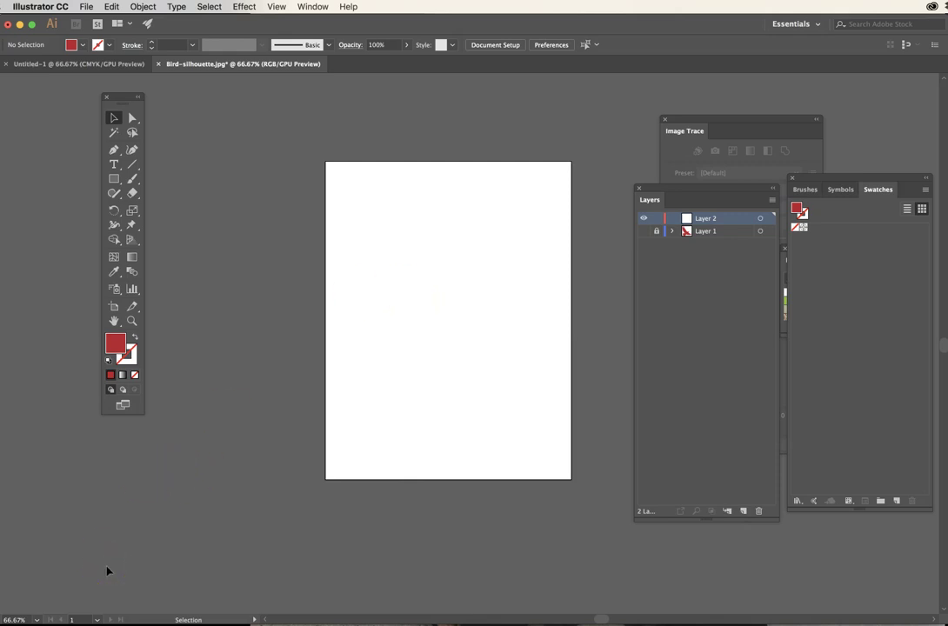
click(41, 600)
click(412, 491)
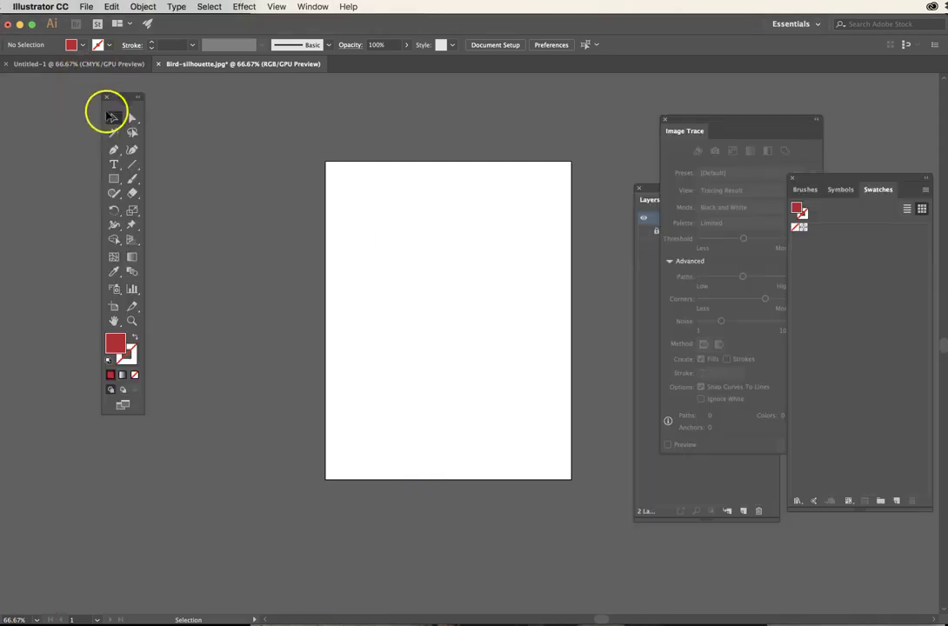
click(85, 7)
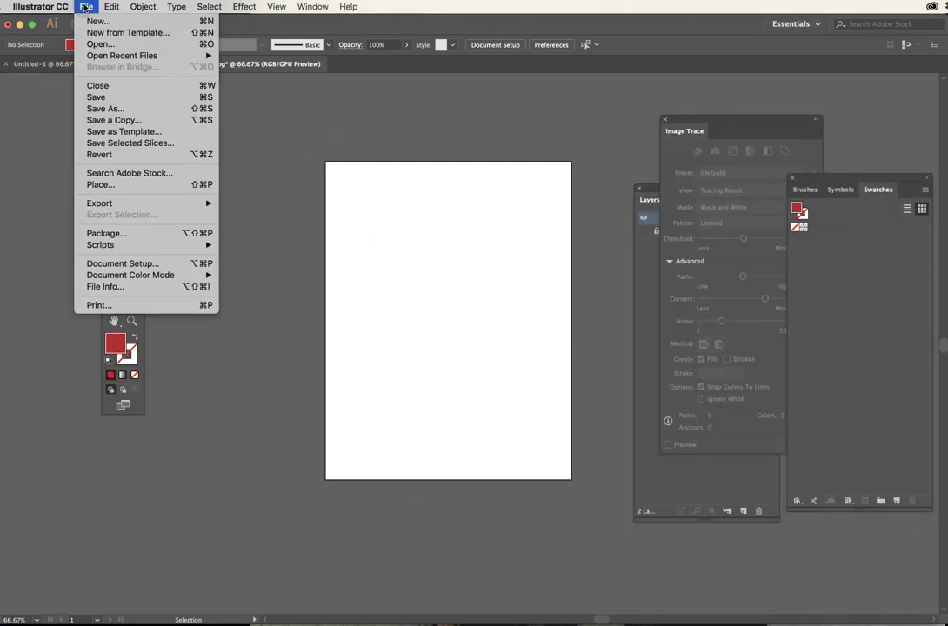
click(102, 48)
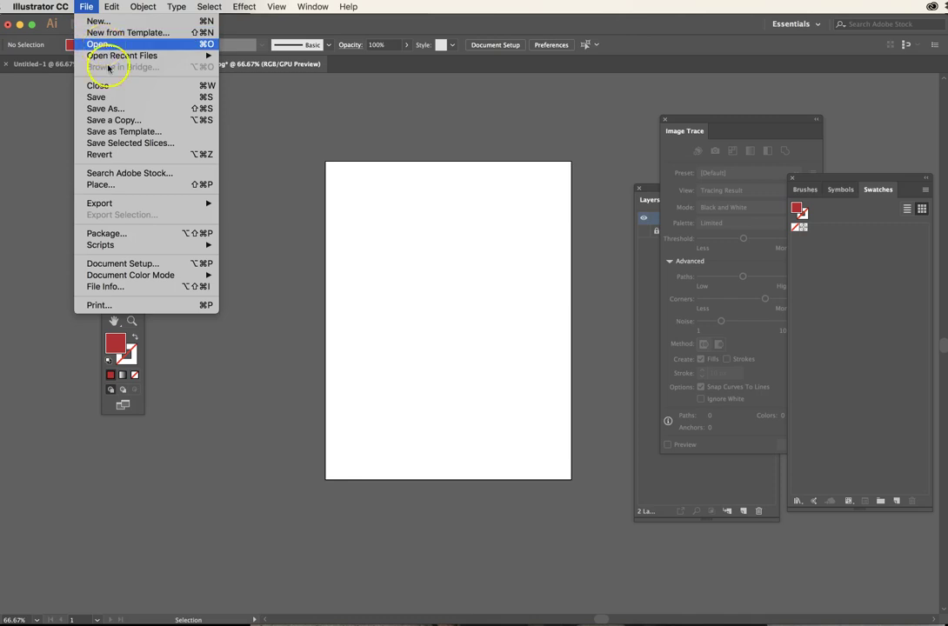
click(546, 136)
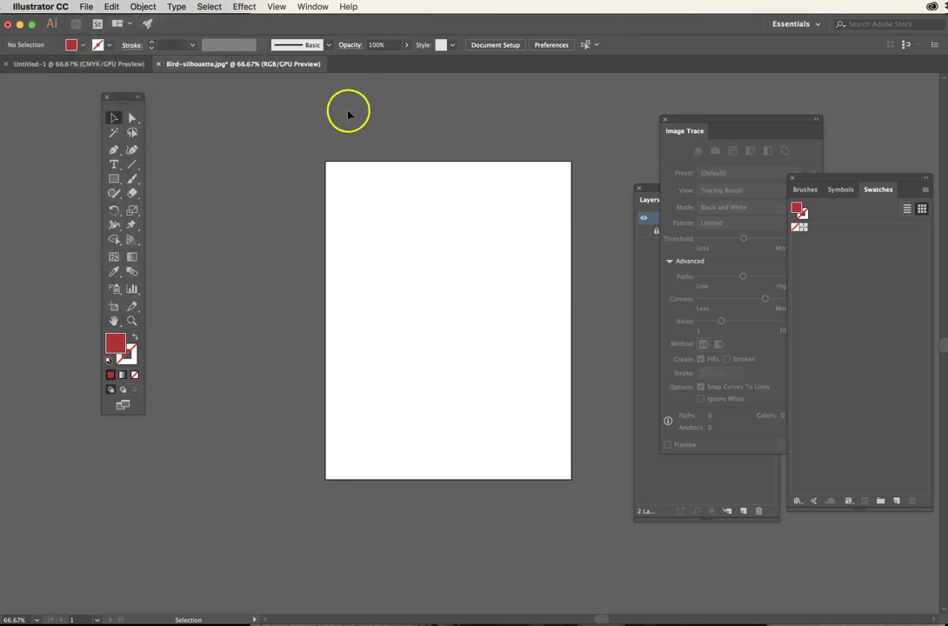
Place the Fleur02.jpg photo from the Desktop onto the page in the empty Layer 2.
click(703, 241)
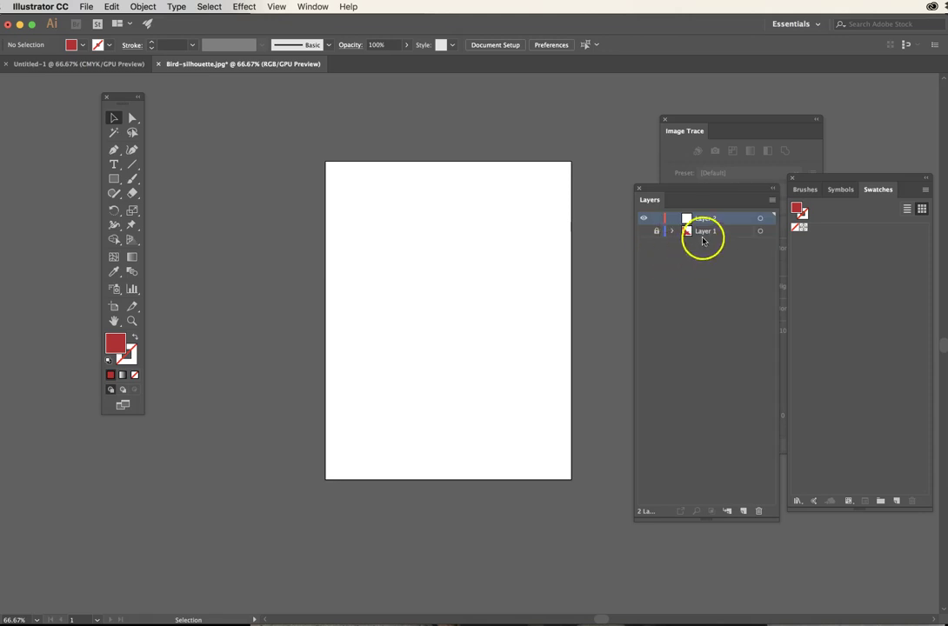
click(86, 6)
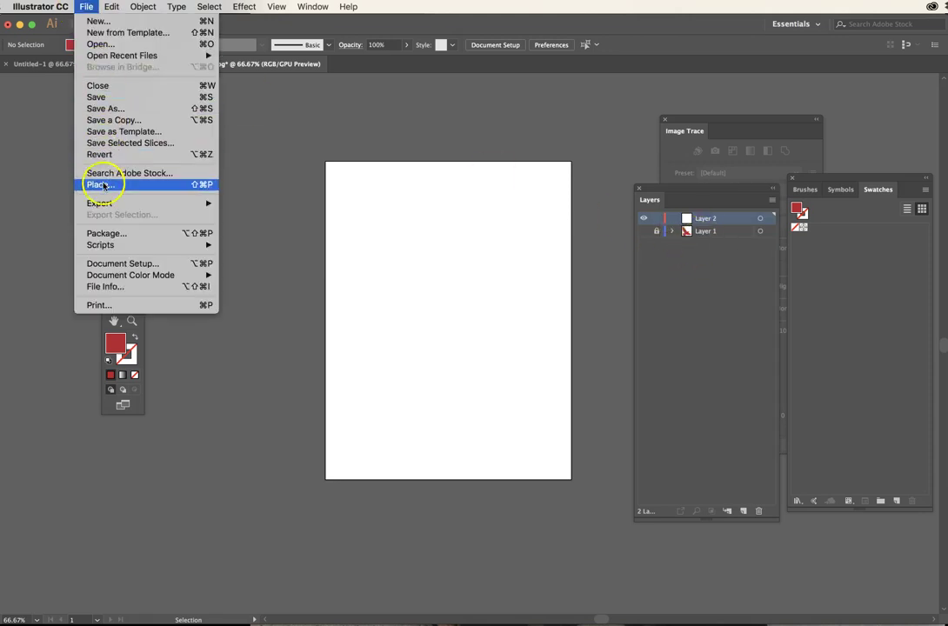
click(101, 185)
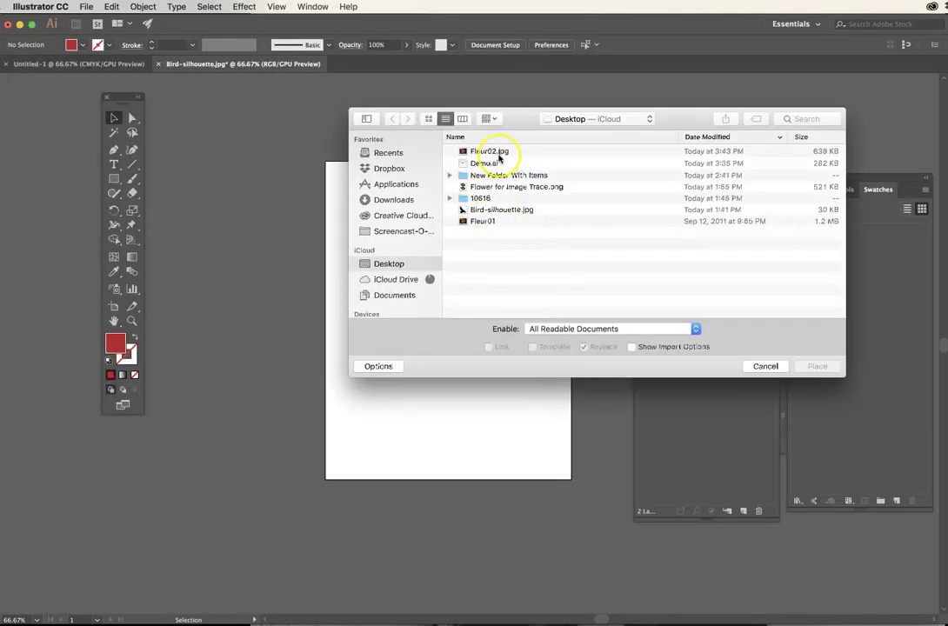
click(499, 157)
click(822, 366)
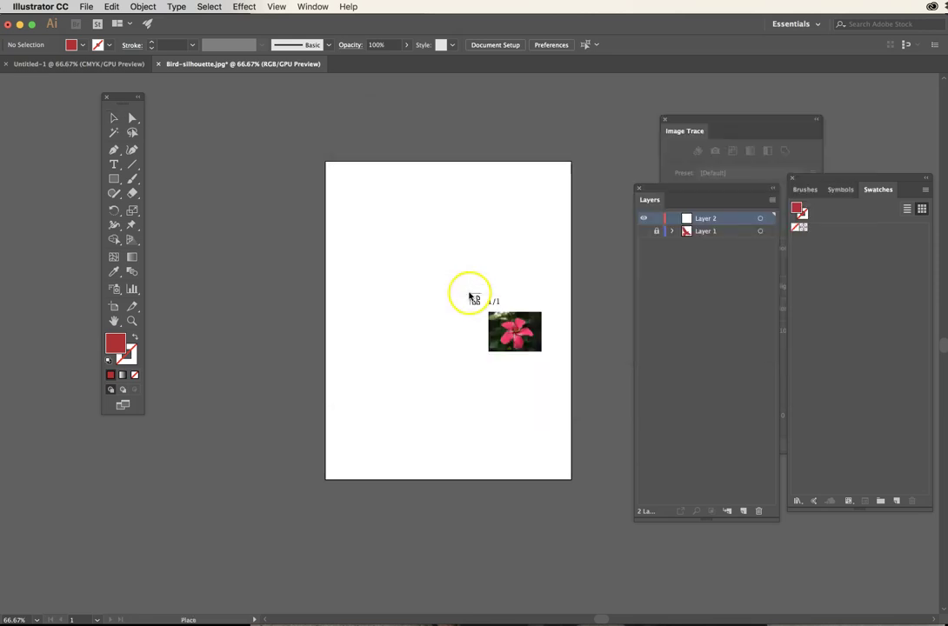
click(364, 215)
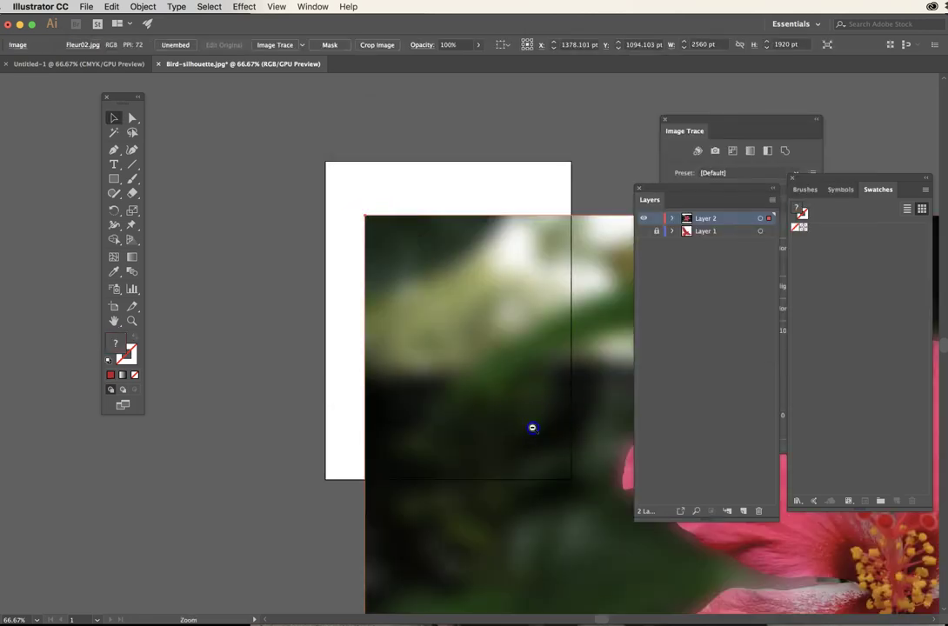
Scale the placed flower photo down proportionally to about 603 × 452 pt and move it onto the artboard.
key(super+minus)
key(super+minus)
drag(527, 426, 292, 371)
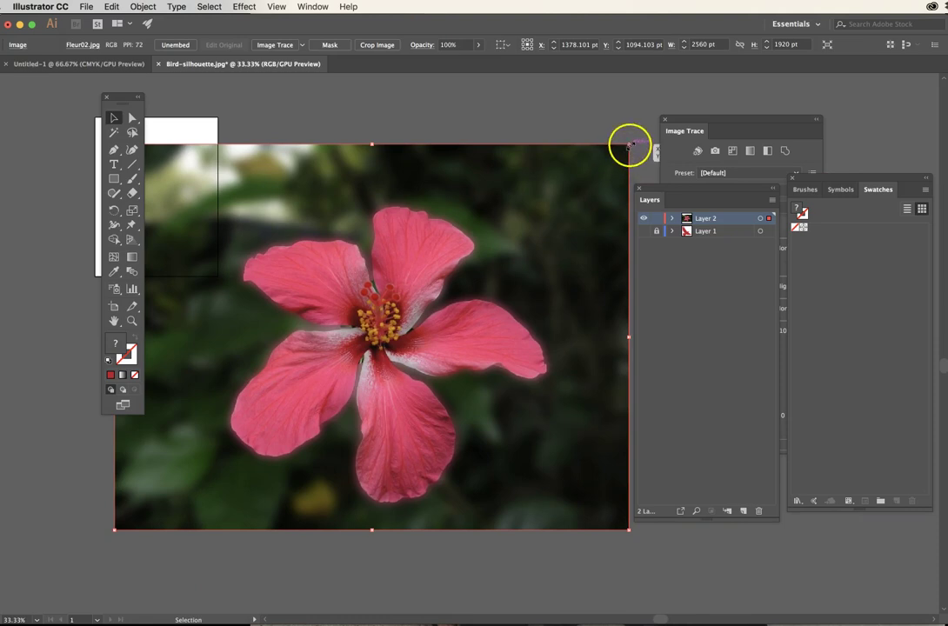
drag(629, 143, 233, 440)
scroll(437, 550, up, 3)
scroll(436, 550, left, 4)
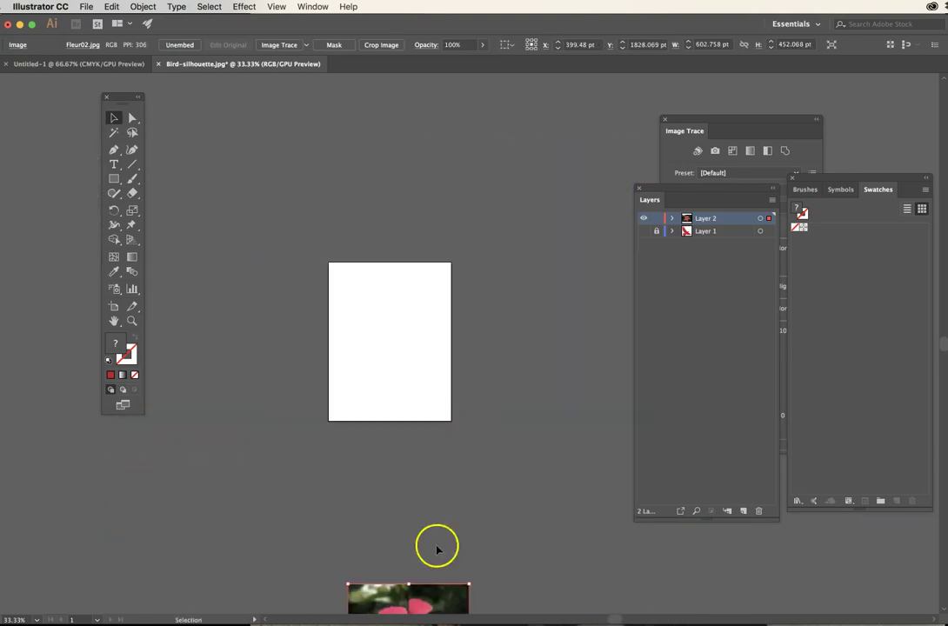
drag(430, 593, 410, 330)
Reduce the flower photo about its center to about 468 × 351 pt, move it up toward the artboard's middle and deselect it.
super+click(406, 368)
super+click(406, 369)
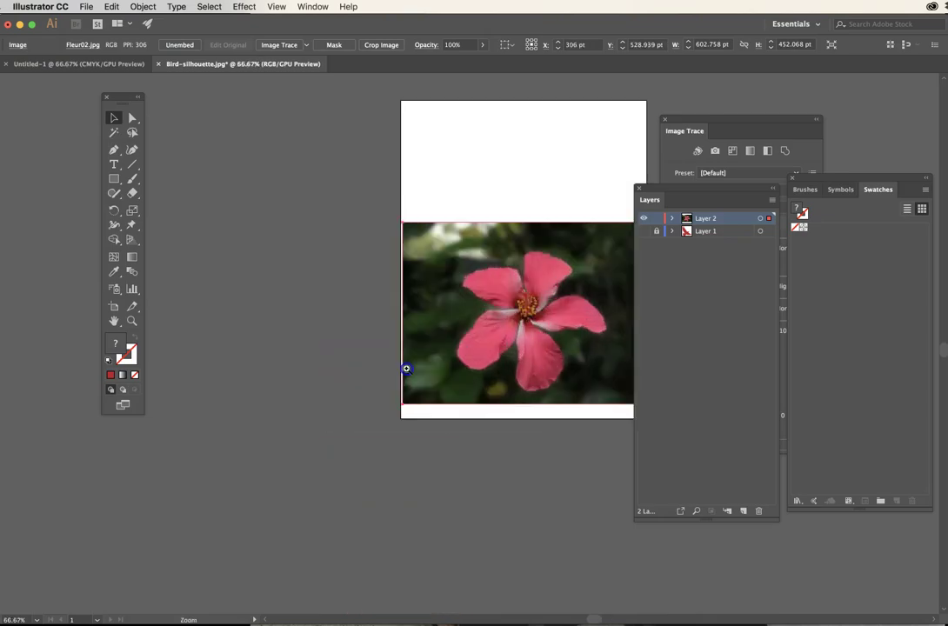
super+click(406, 369)
drag(484, 321, 348, 388)
drag(500, 293, 476, 281)
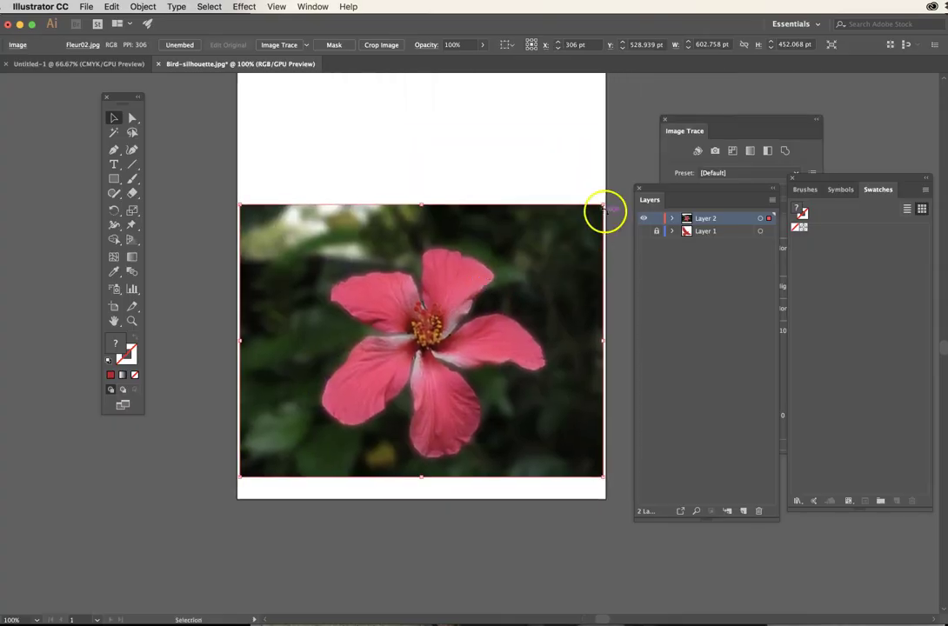
drag(603, 205, 561, 237)
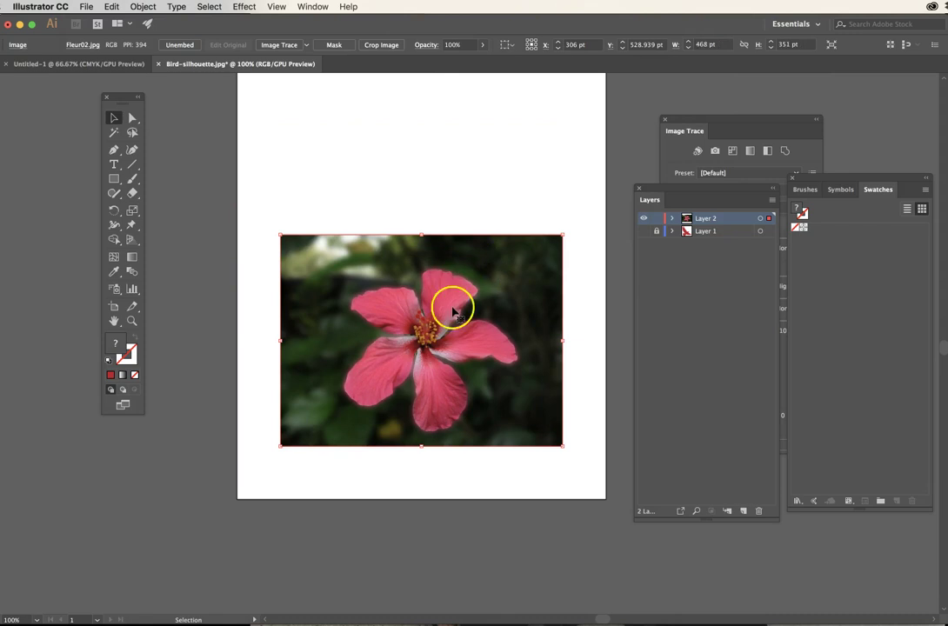
drag(449, 303, 429, 251)
click(419, 415)
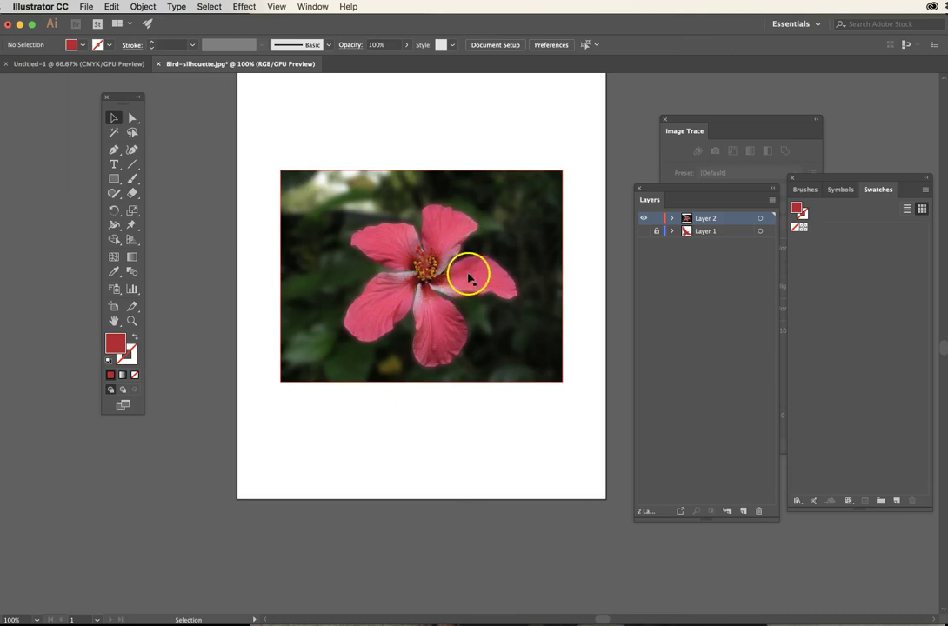
Select the flower photo and examine its petals, stamens and blurred background at magnifications up to 400%.
key(z)
click(431, 276)
drag(481, 290, 462, 266)
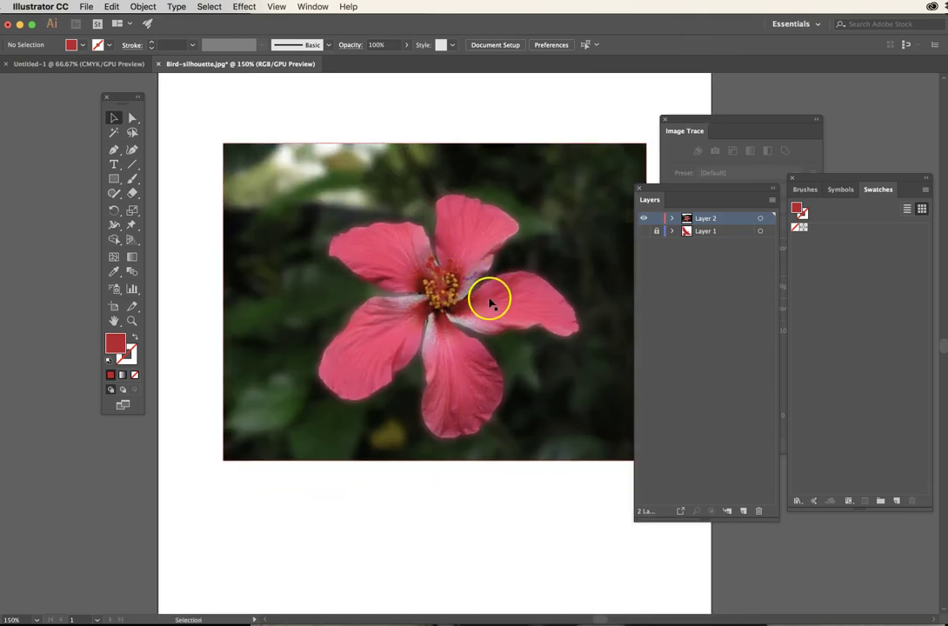
click(482, 314)
drag(507, 240, 507, 236)
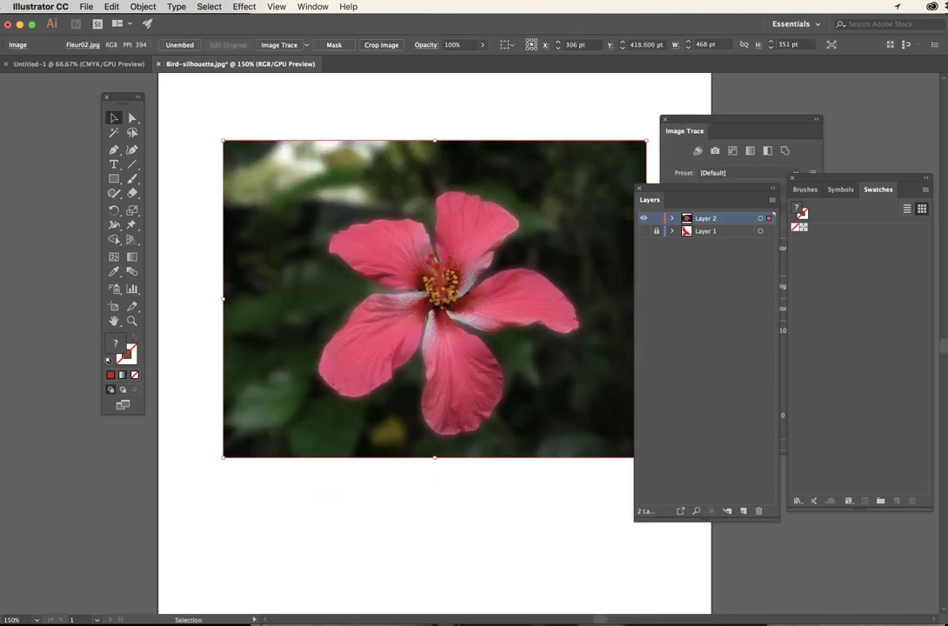
super+click(473, 274)
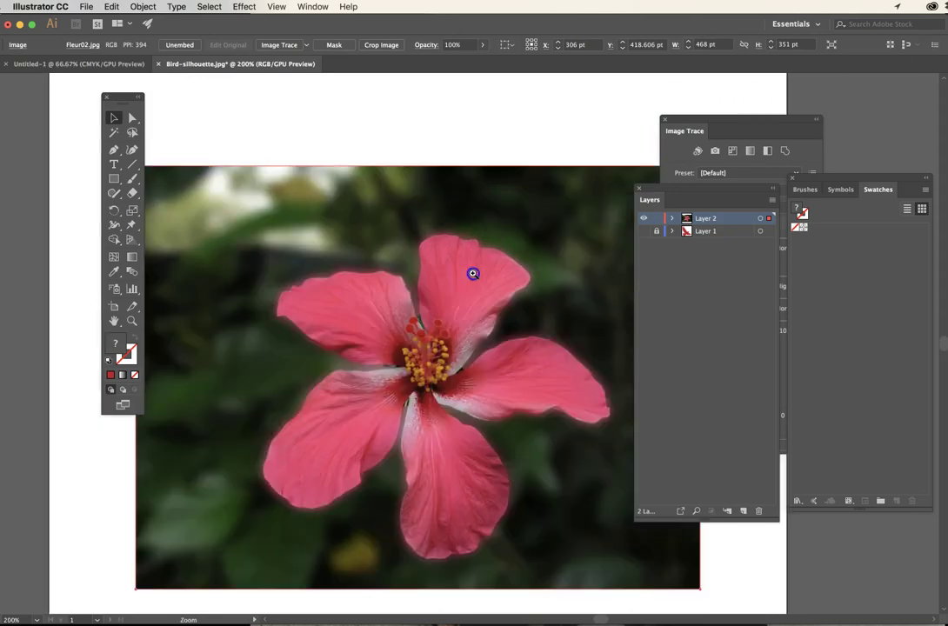
super+click(472, 274)
super+click(473, 274)
drag(453, 323, 448, 286)
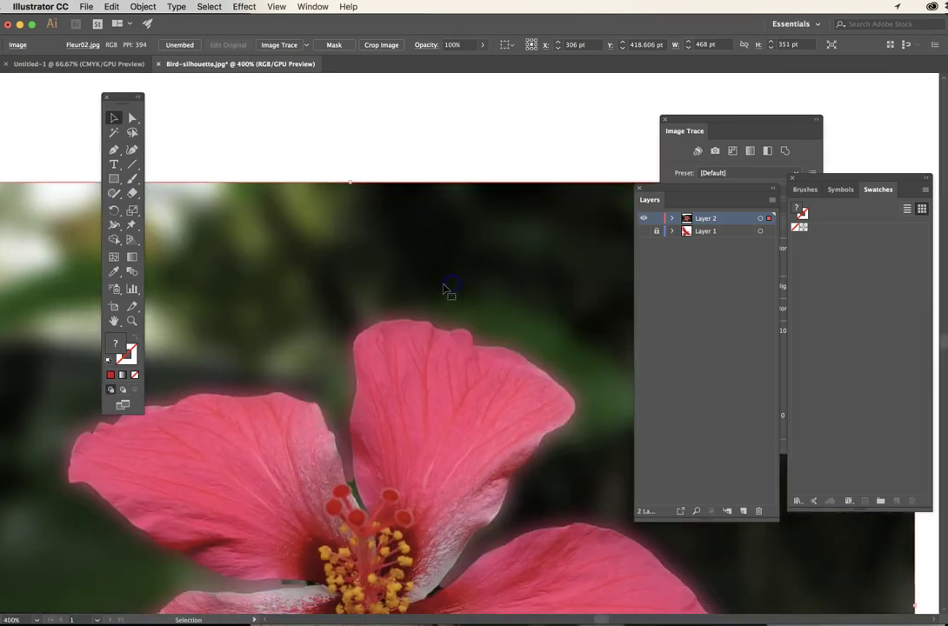
alt+super+click(393, 414)
alt+super+click(394, 414)
alt+super+click(393, 414)
drag(468, 361, 371, 356)
drag(517, 362, 462, 358)
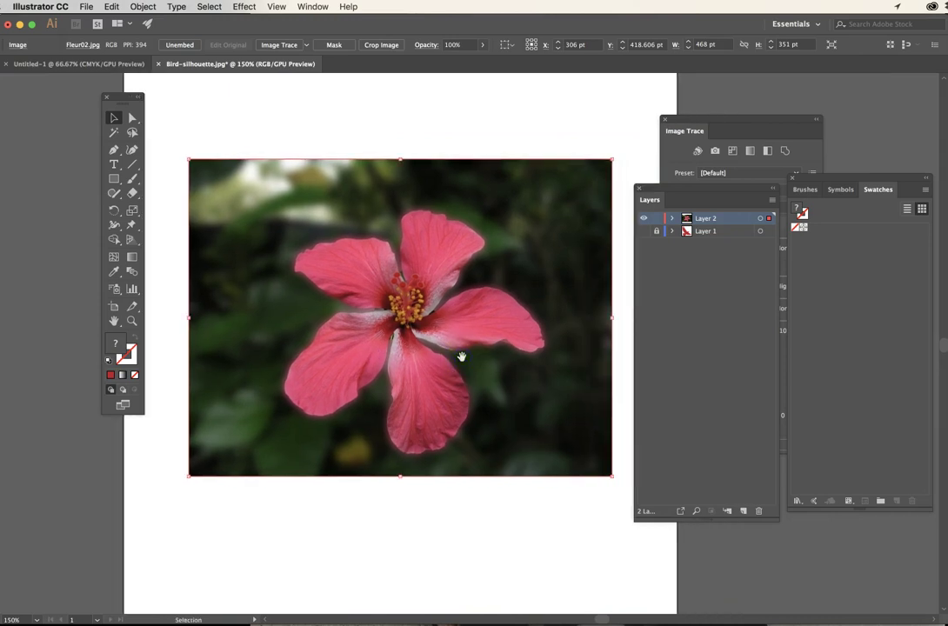
Set the Image Trace mode to Color for the flower photo and preview the trace, accepting the large-image warning.
click(704, 119)
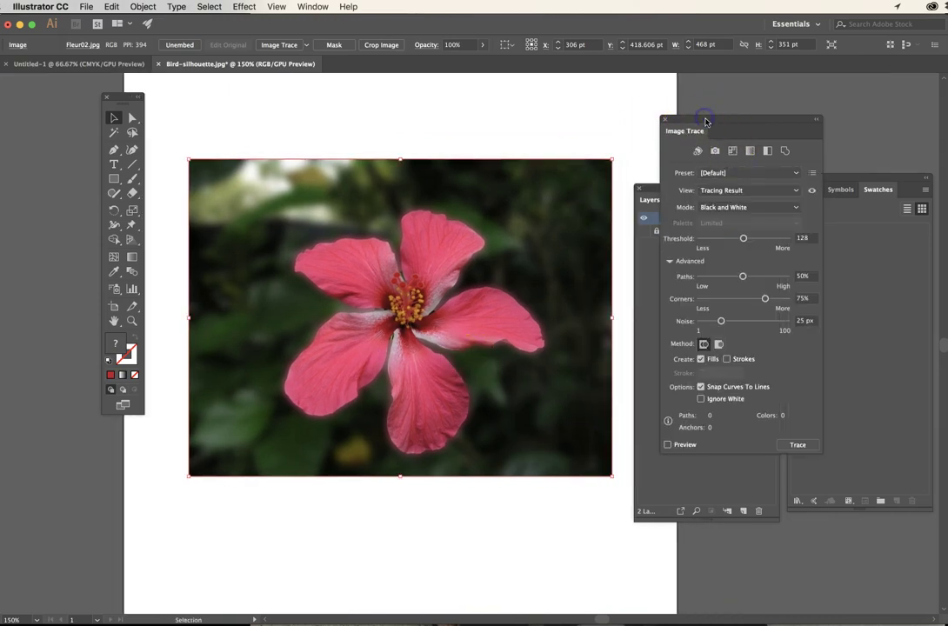
drag(705, 121, 621, 116)
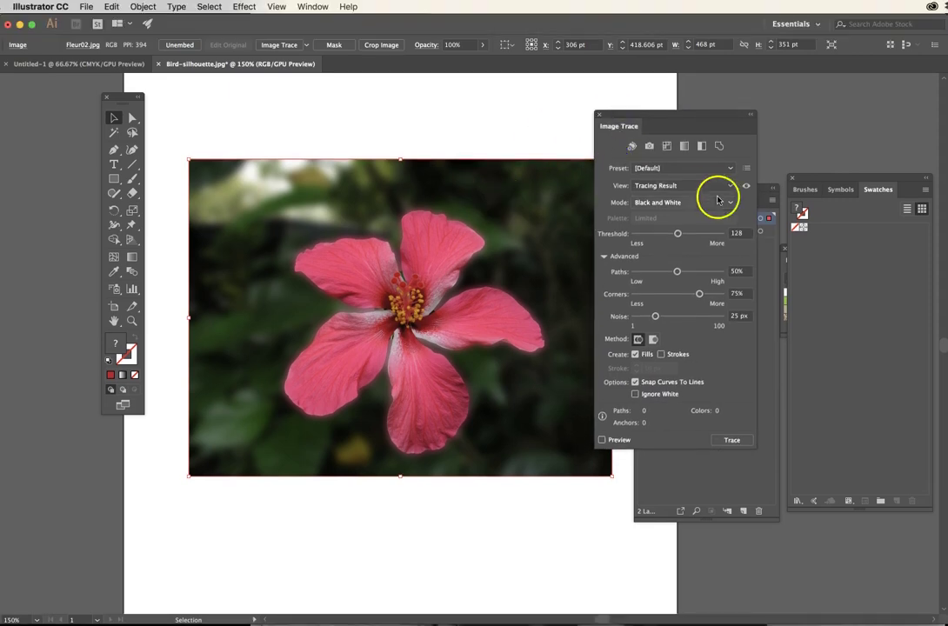
click(659, 203)
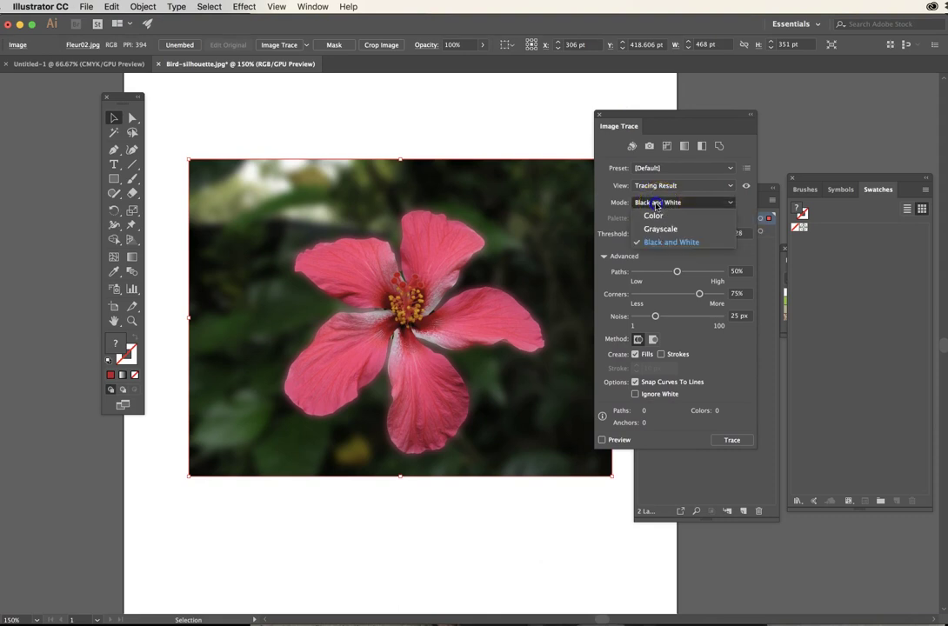
click(666, 214)
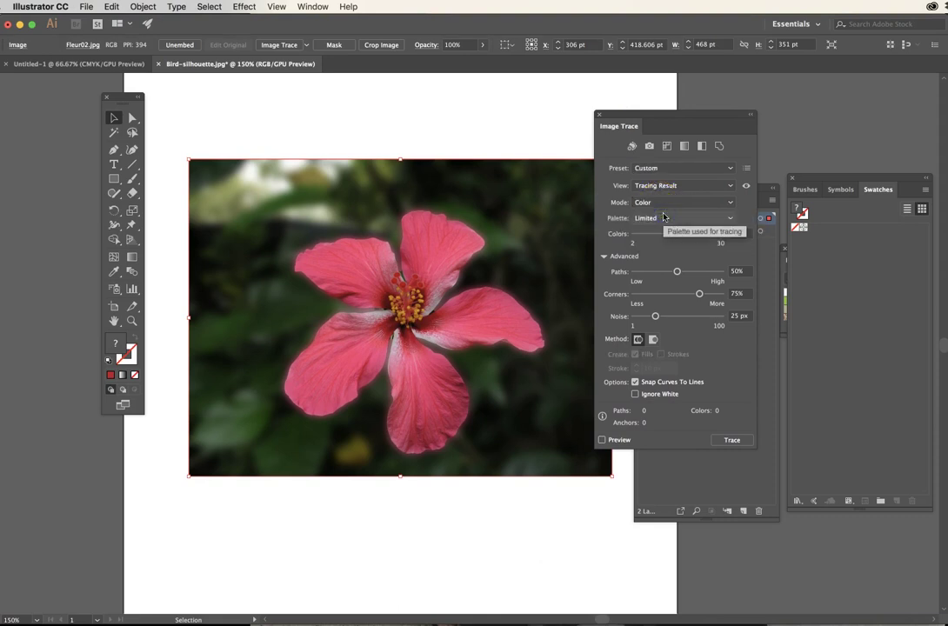
click(601, 440)
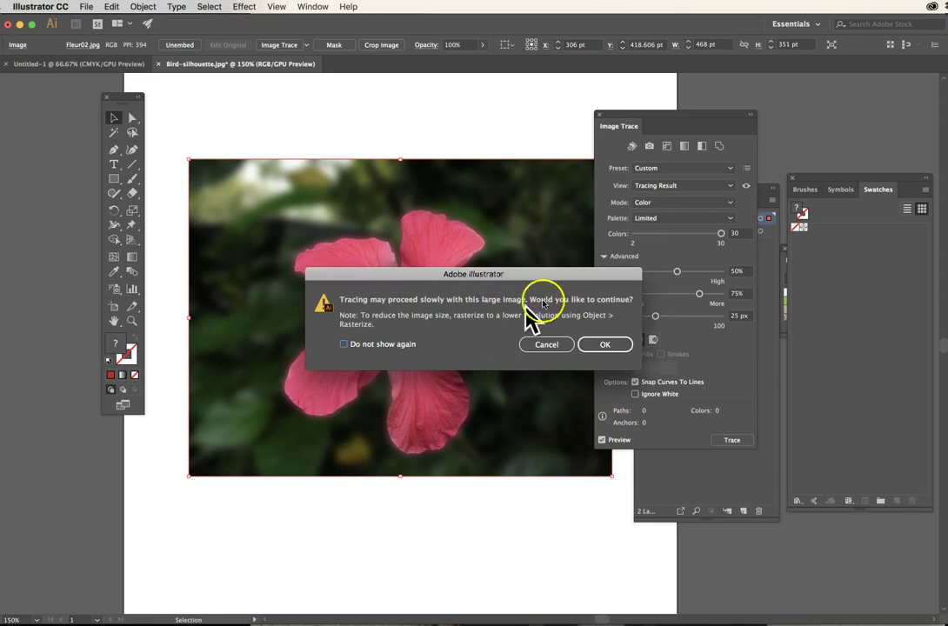
click(613, 344)
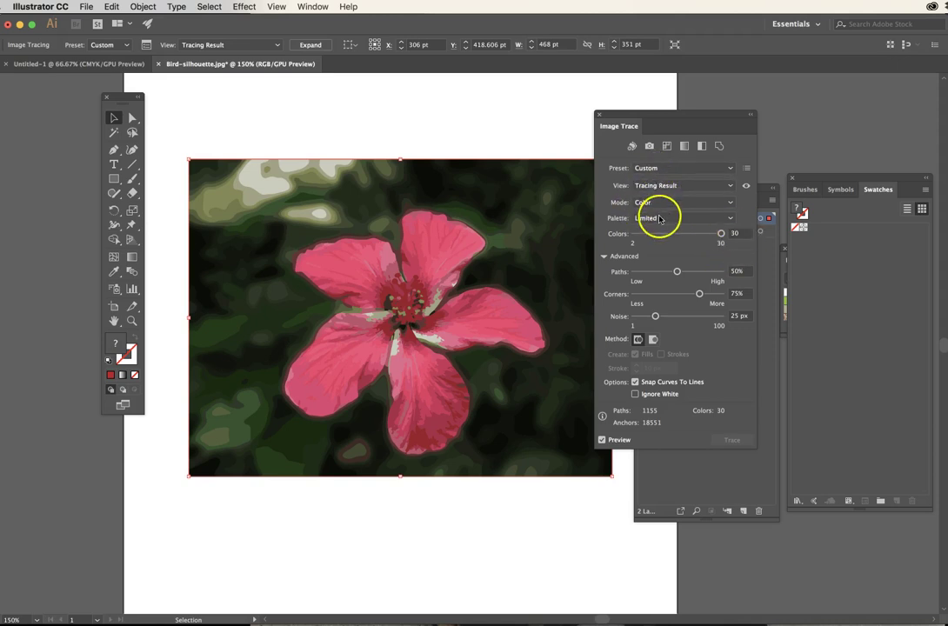
Apply the 16 Colors tracing preset to the flower.
click(646, 167)
click(653, 171)
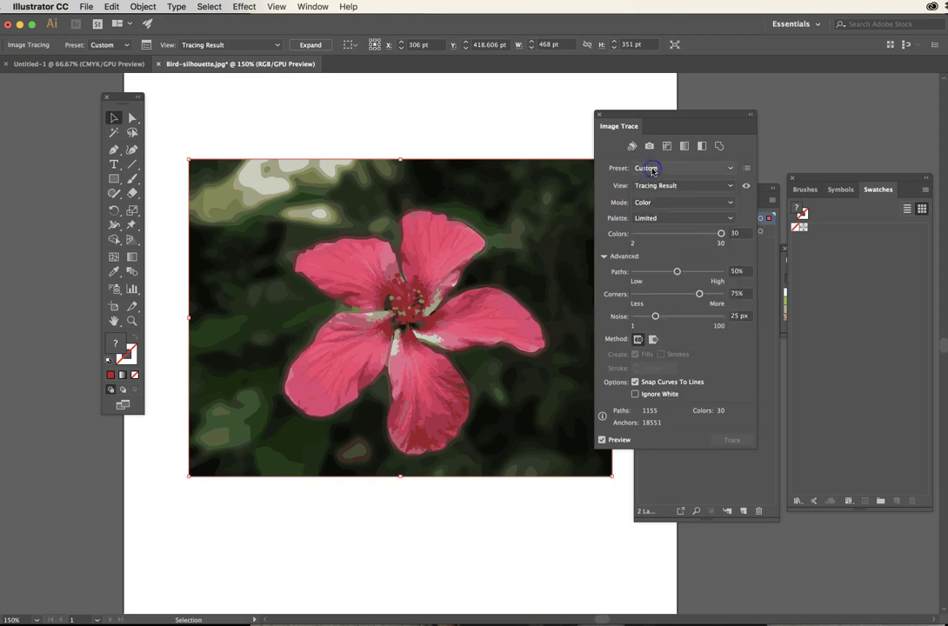
click(653, 170)
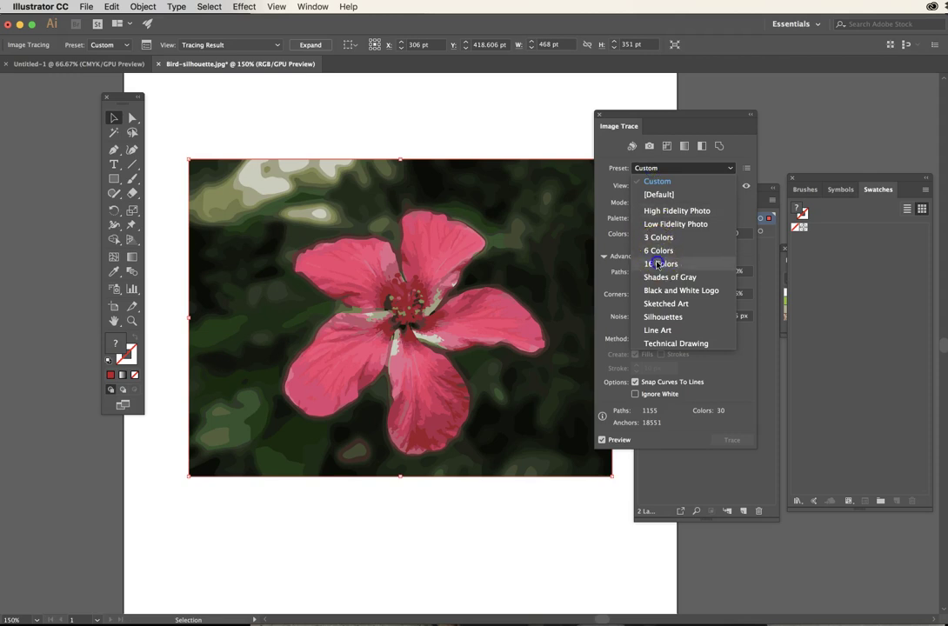
click(656, 265)
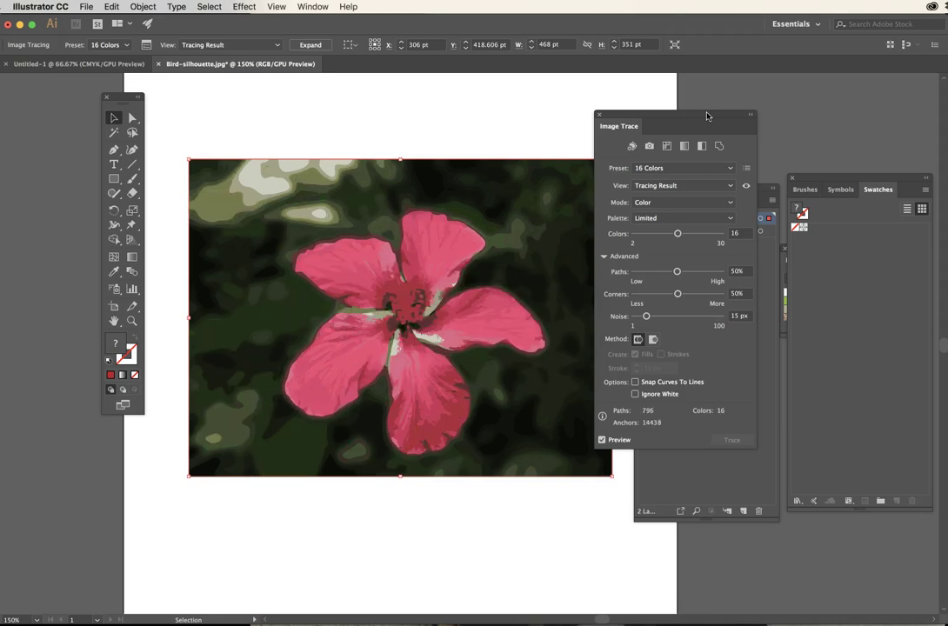
Move the Image Trace palette clear of the flower and reduce the tracing to 10 colors.
click(638, 132)
drag(631, 122, 661, 114)
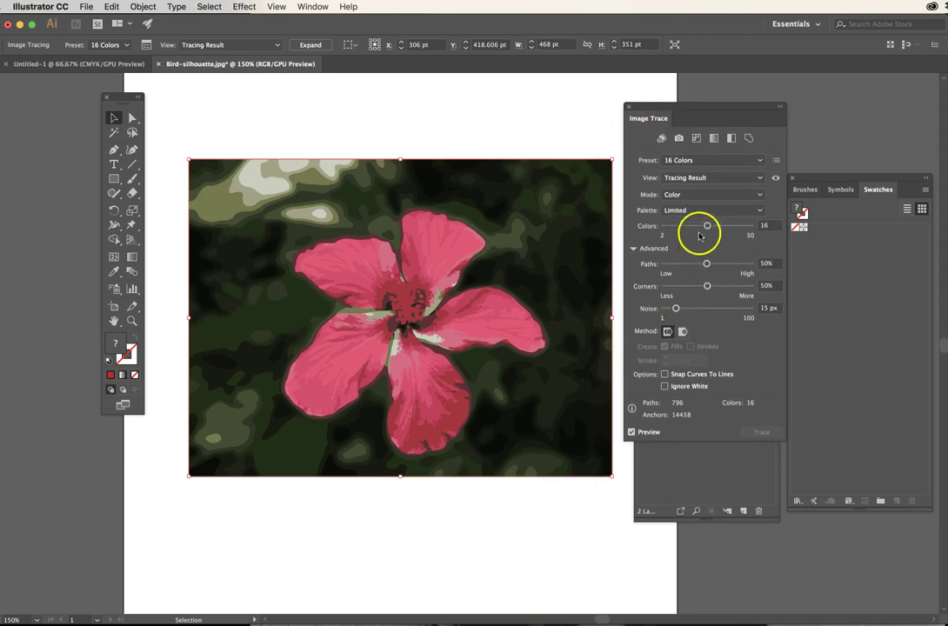
drag(707, 226, 702, 227)
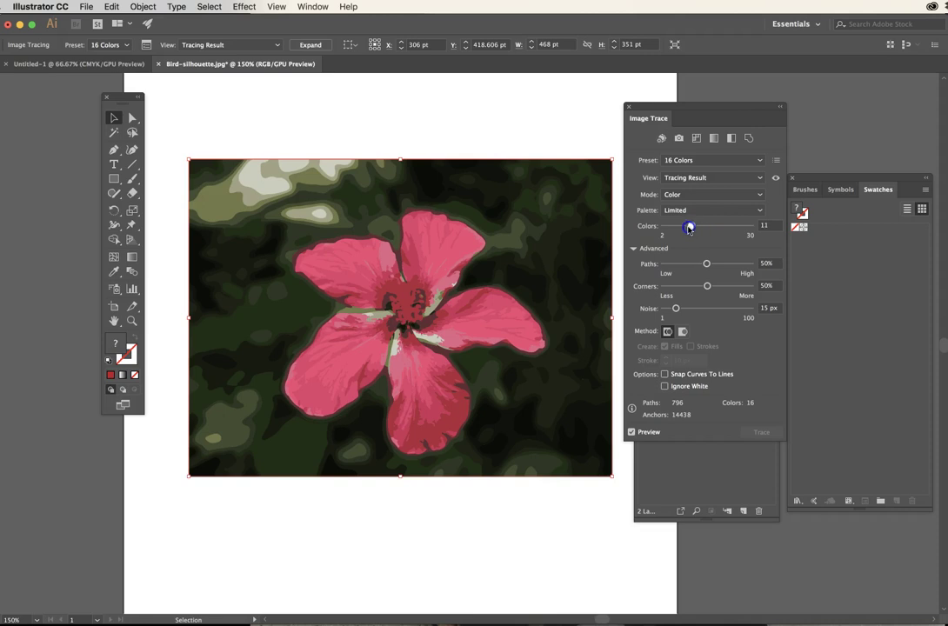
drag(688, 228, 688, 227)
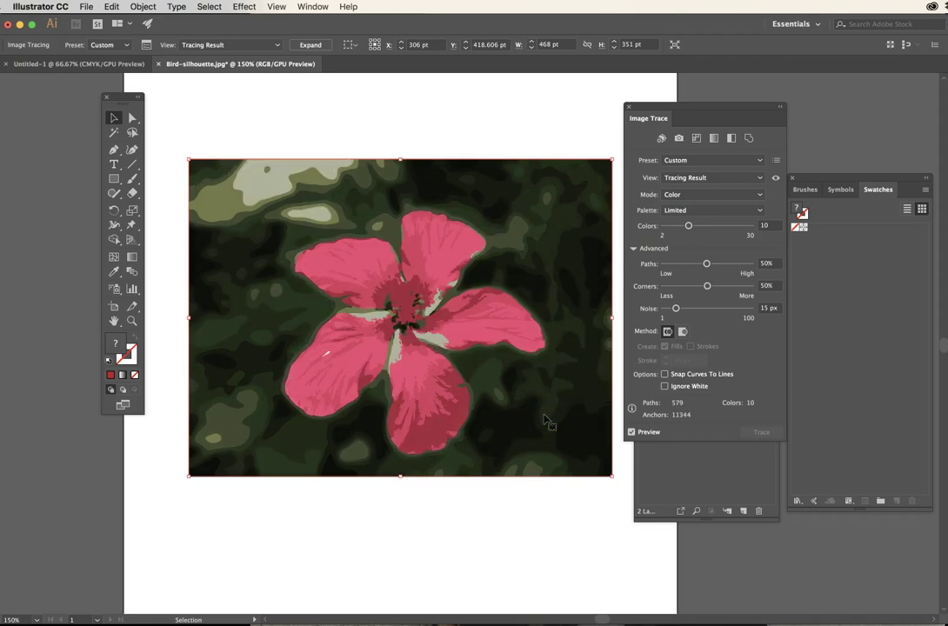
Raise the flower tracing's color count to 15, and again to 20.
click(759, 226)
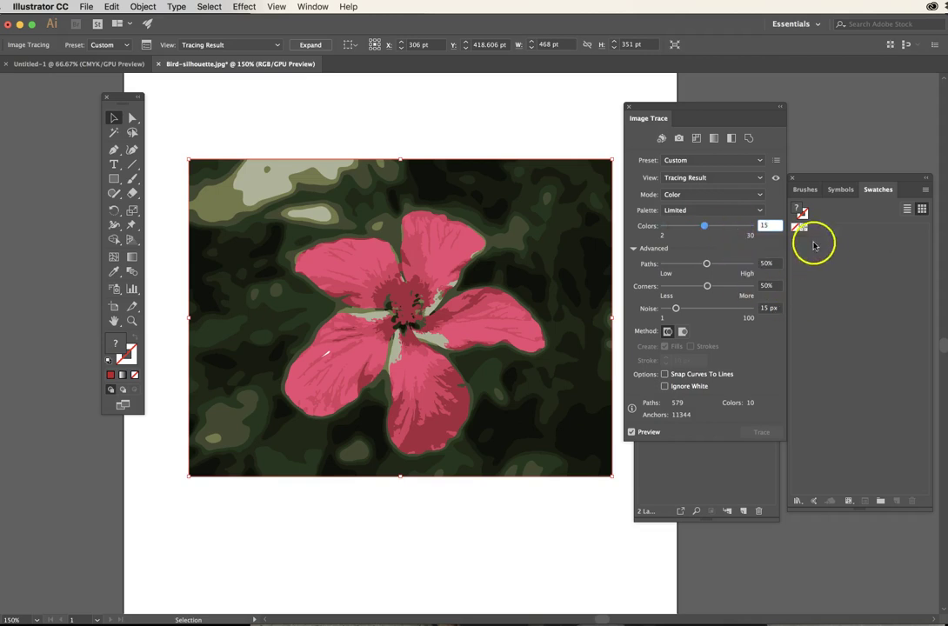
key(Return)
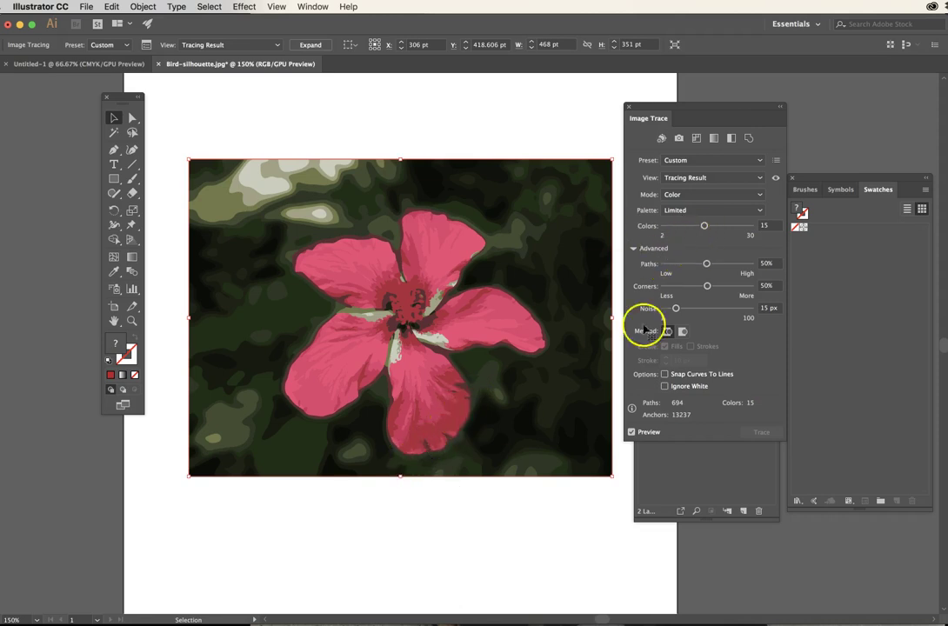
drag(705, 226, 720, 229)
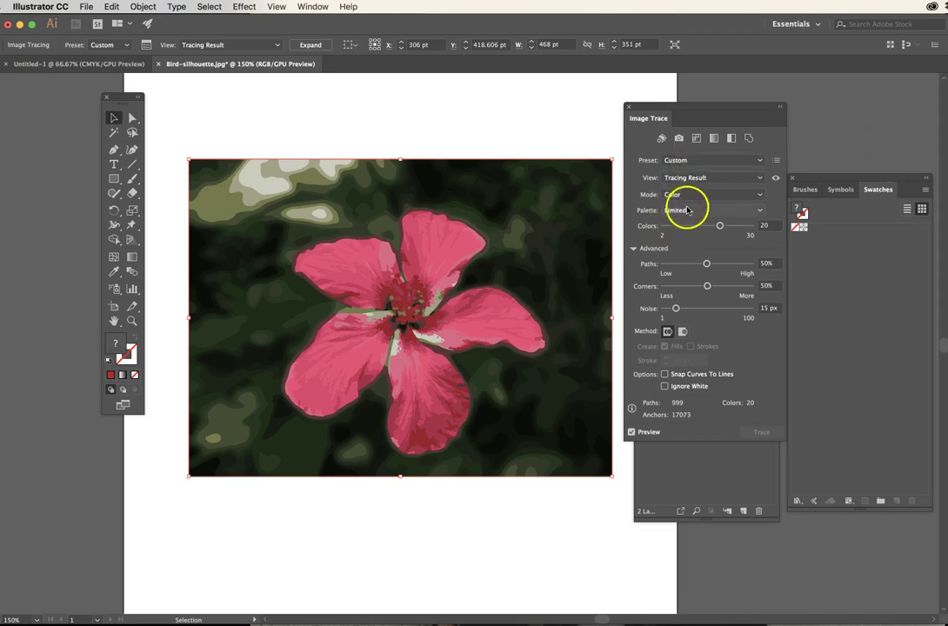
Apply the Low Fidelity Photo preset to the flower tracing and lower its path fitting to 38%.
click(691, 160)
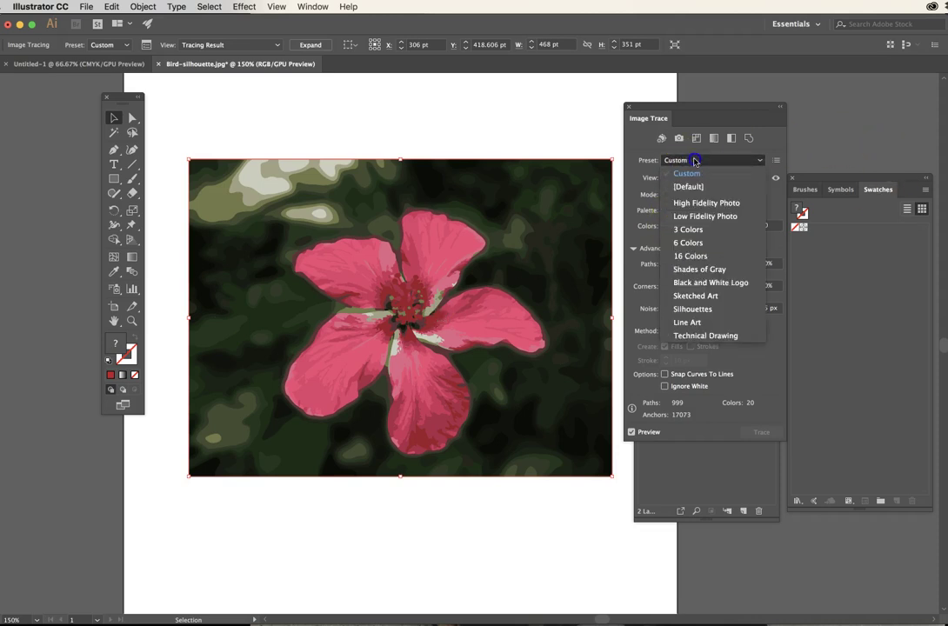
click(726, 217)
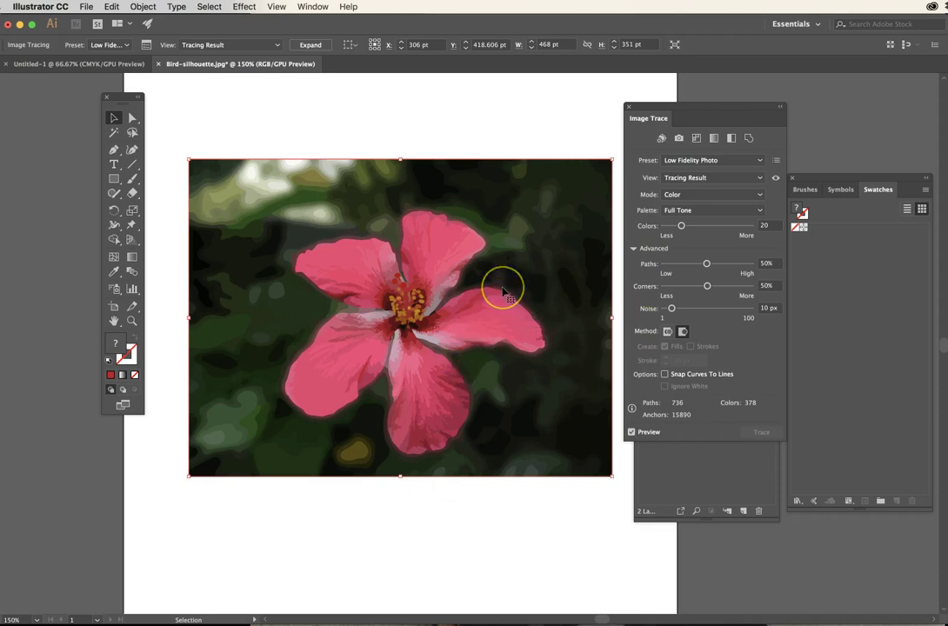
click(677, 160)
click(687, 159)
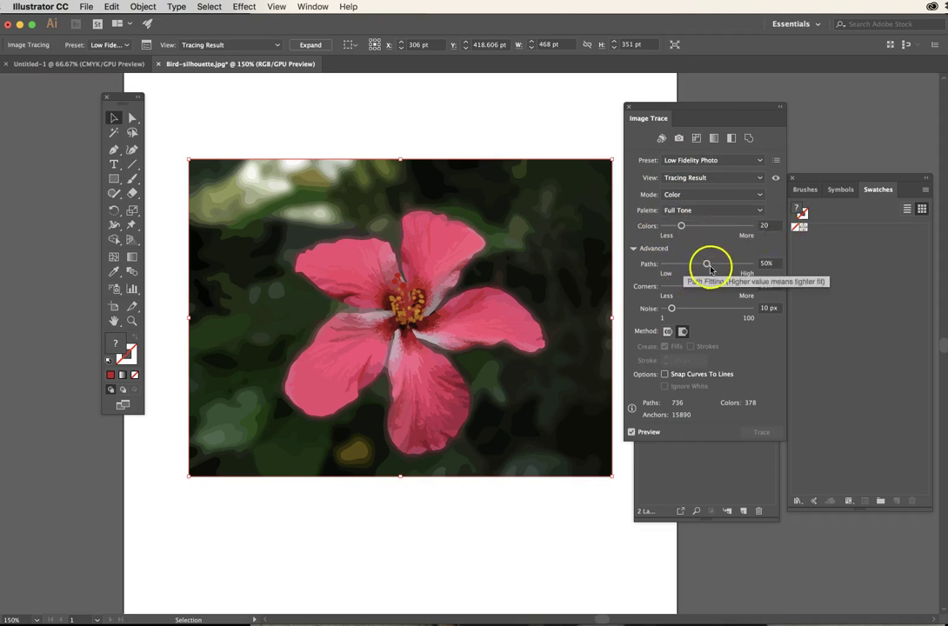
drag(708, 266, 698, 266)
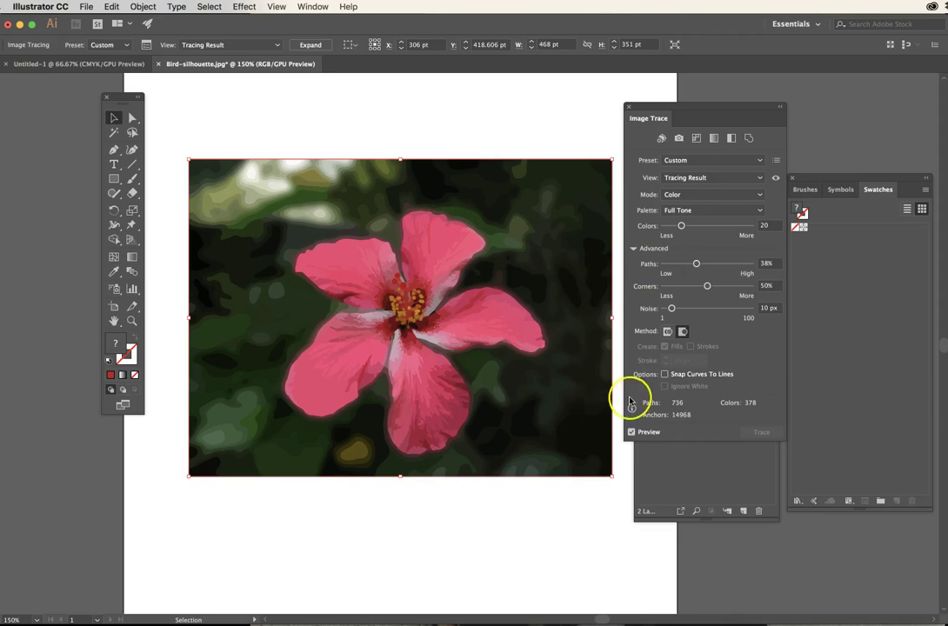
Expand the flower tracing into editable paths and ungroup them.
click(308, 44)
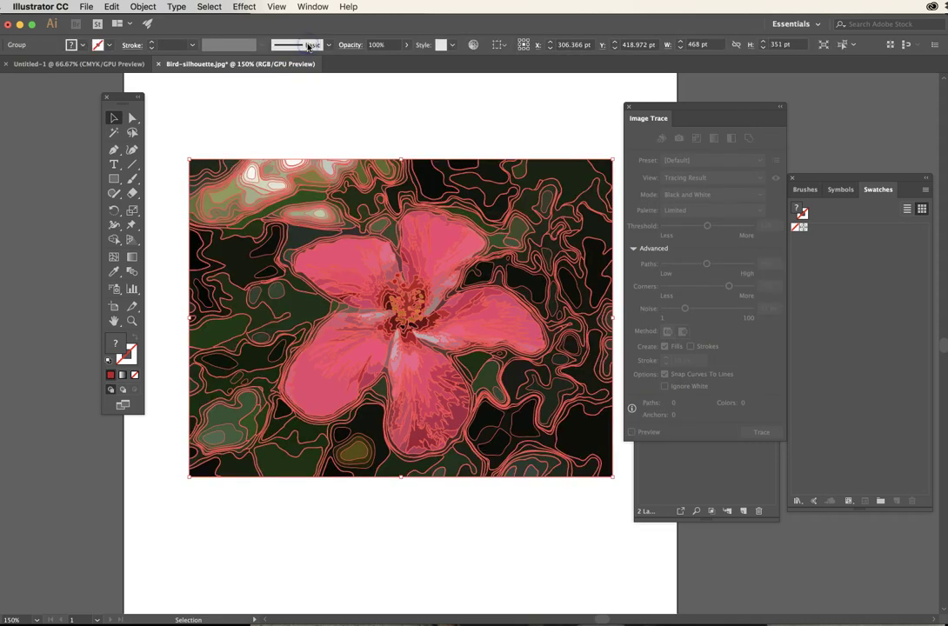
drag(653, 106, 662, 104)
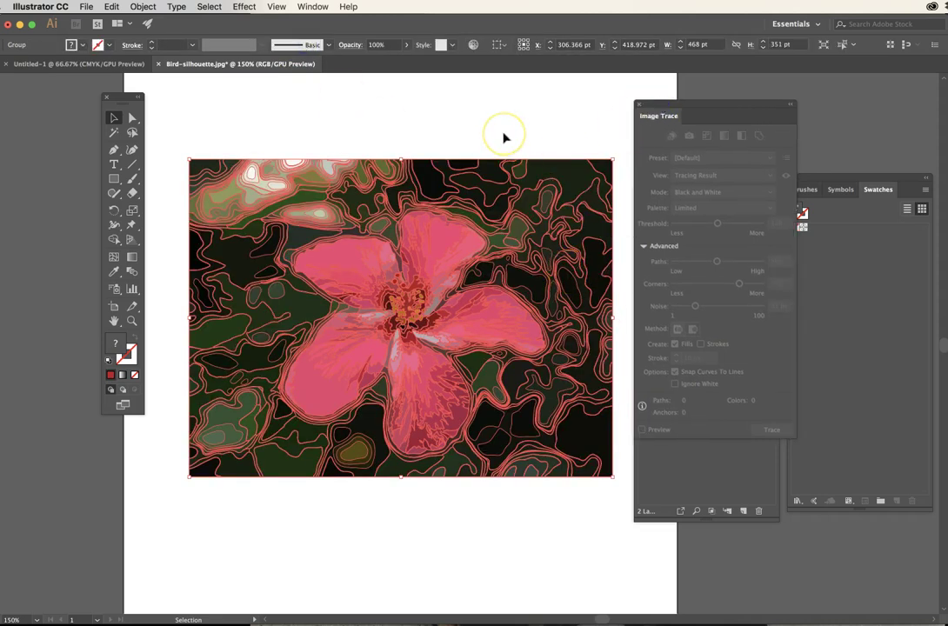
click(500, 186)
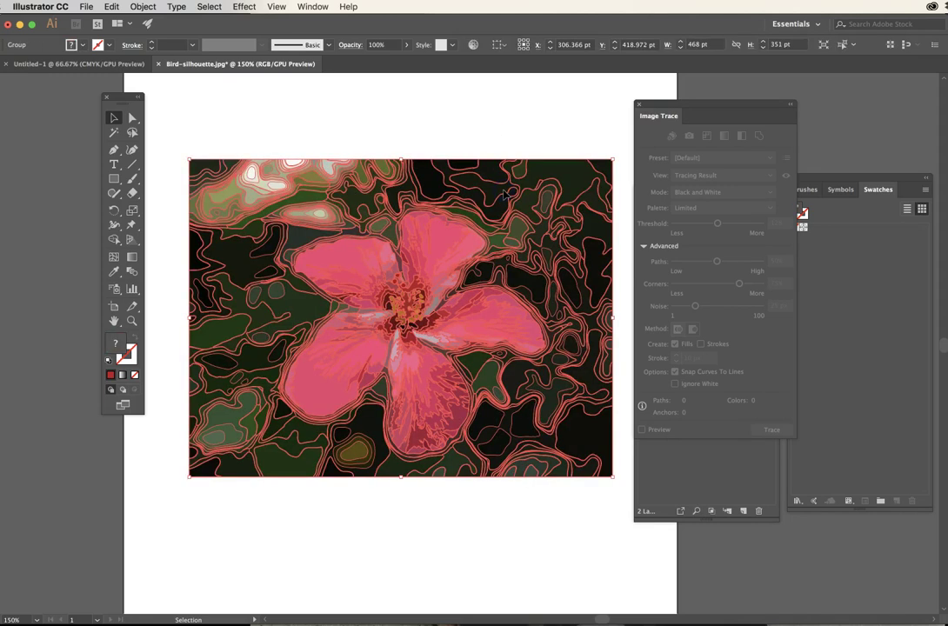
right_click(504, 194)
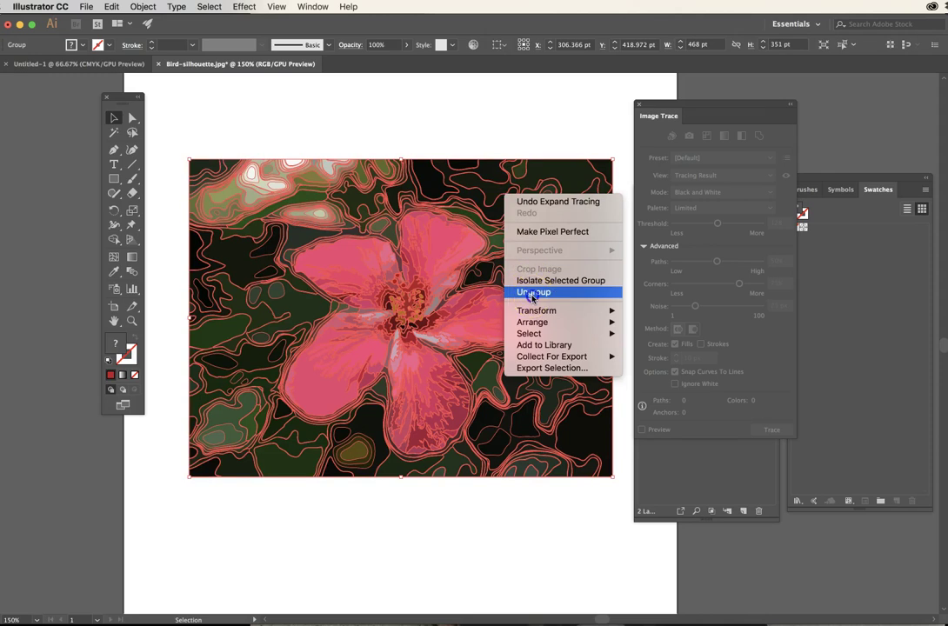
click(533, 293)
click(434, 110)
Use the Magic Wand, matching fill color at a tolerance of 10, to select the near-black background shapes and delete them.
click(114, 134)
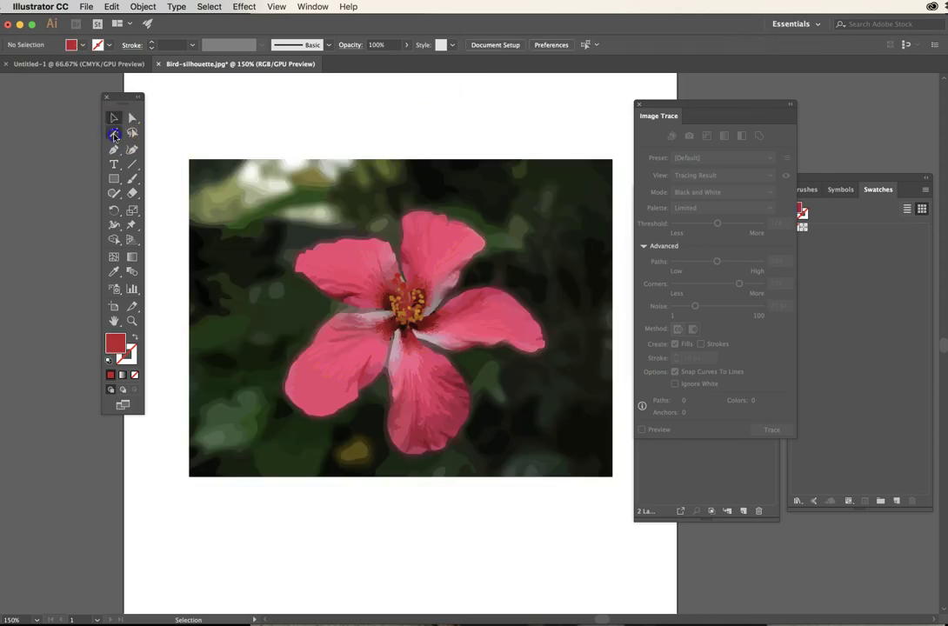
double_click(114, 134)
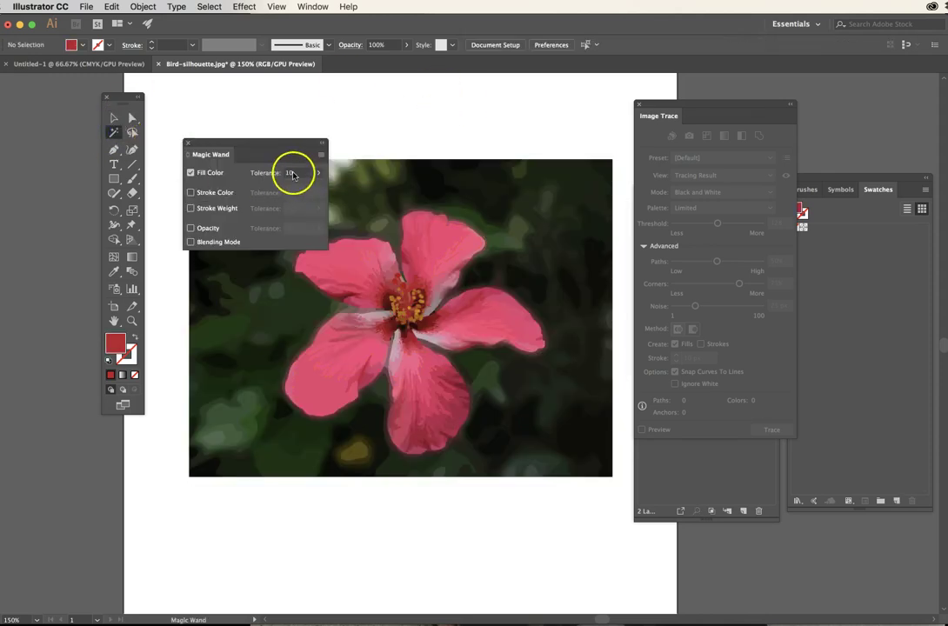
drag(268, 141, 262, 106)
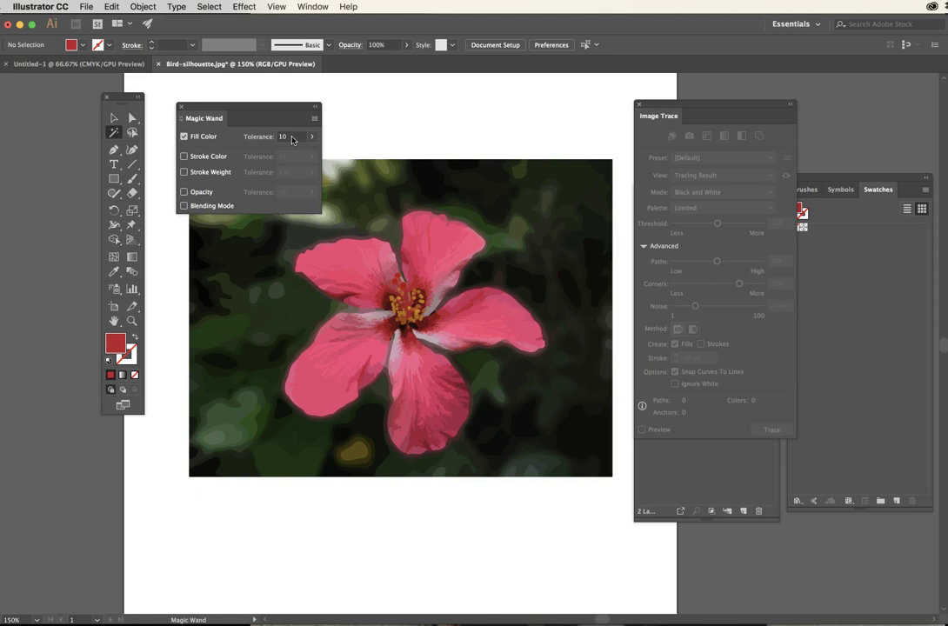
click(464, 183)
click(437, 188)
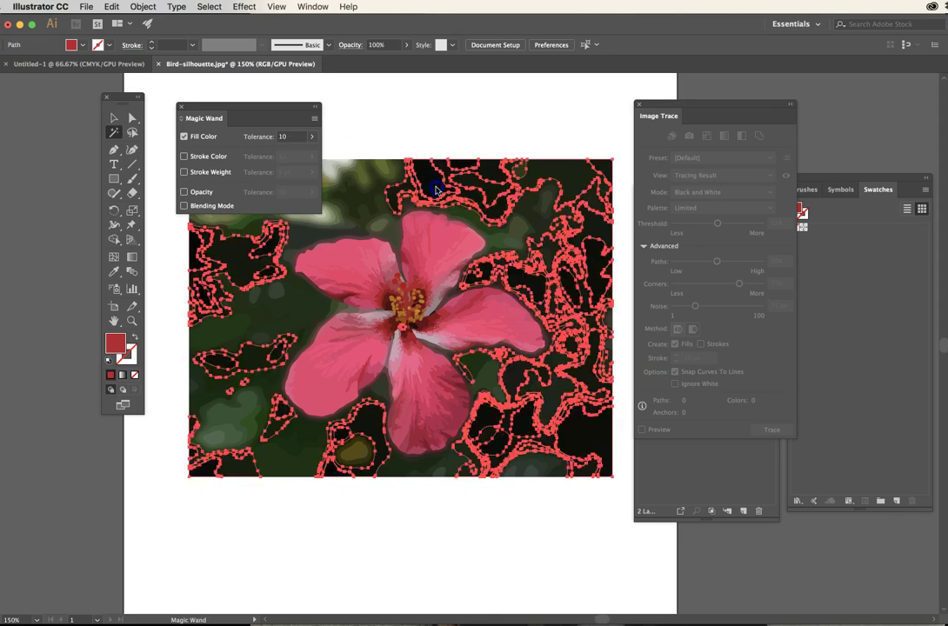
drag(262, 107, 153, 99)
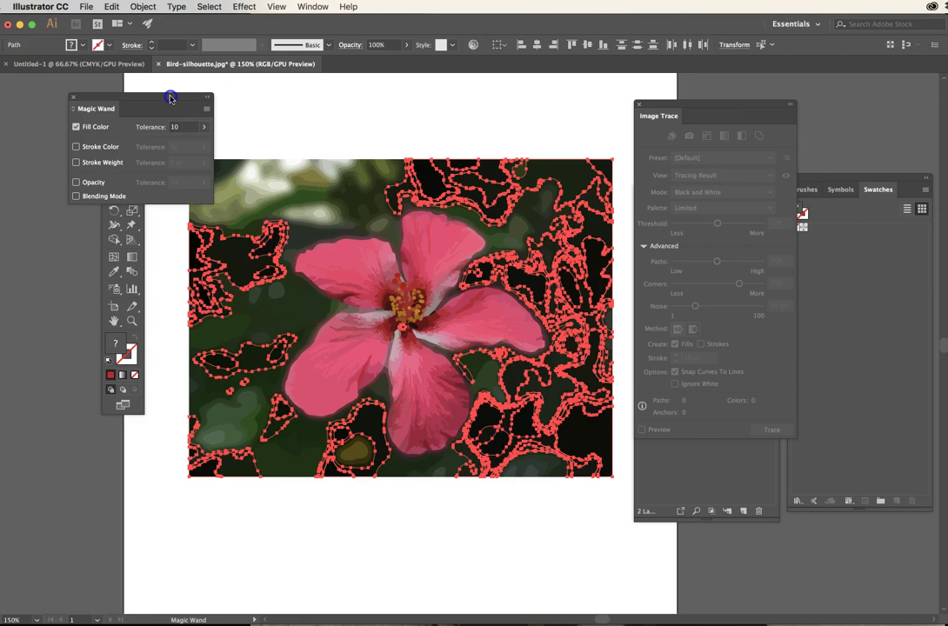
key(Delete)
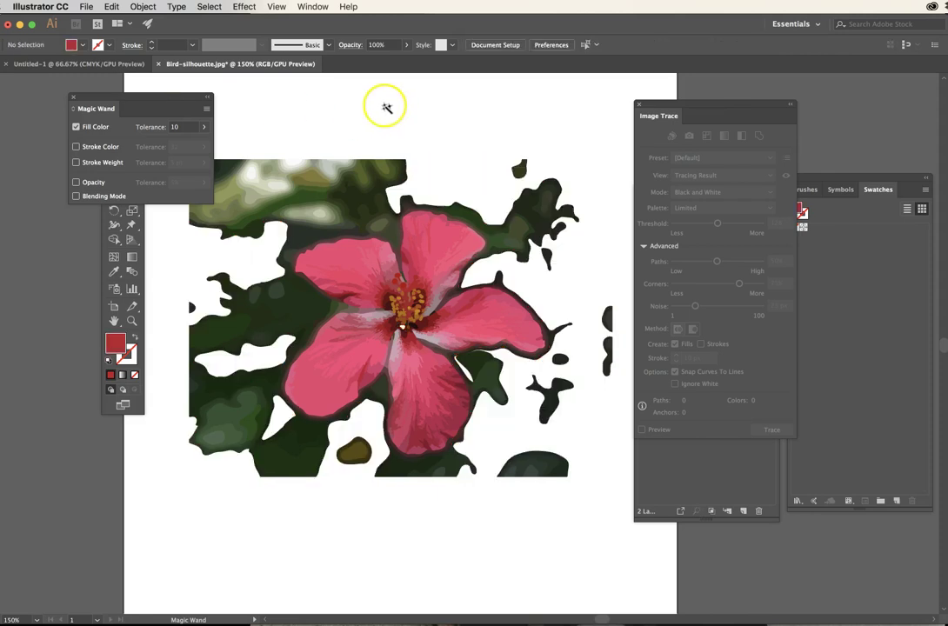
Delete the dark green and gray-green background shapes around the flower, selecting each color range with the Magic Wand.
click(535, 198)
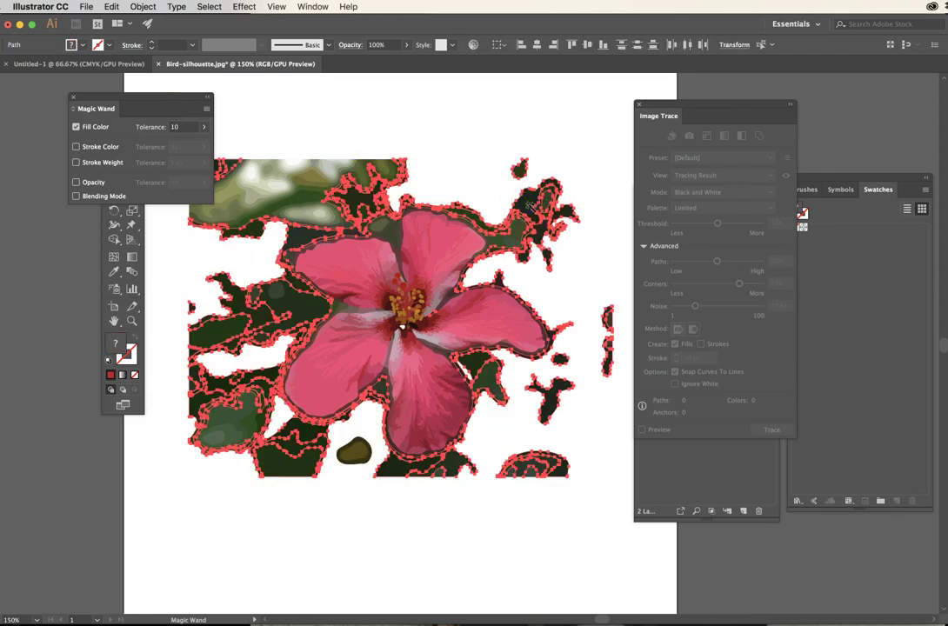
key(Delete)
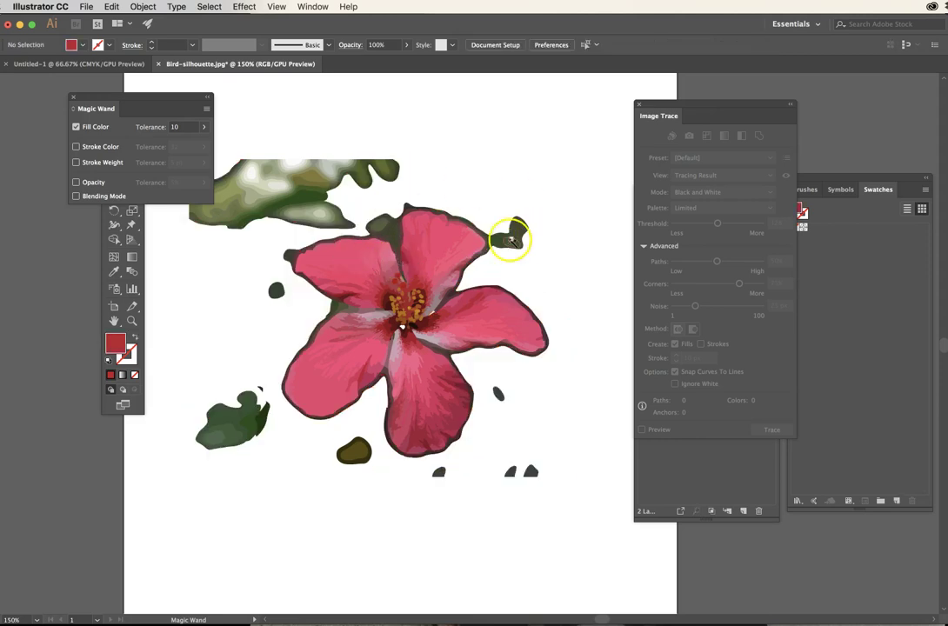
click(512, 240)
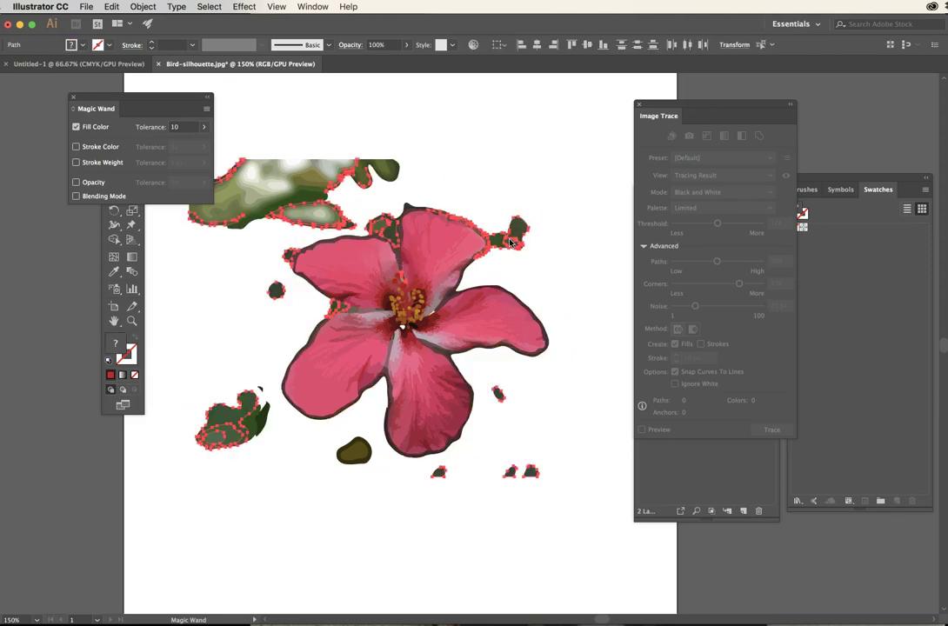
key(Delete)
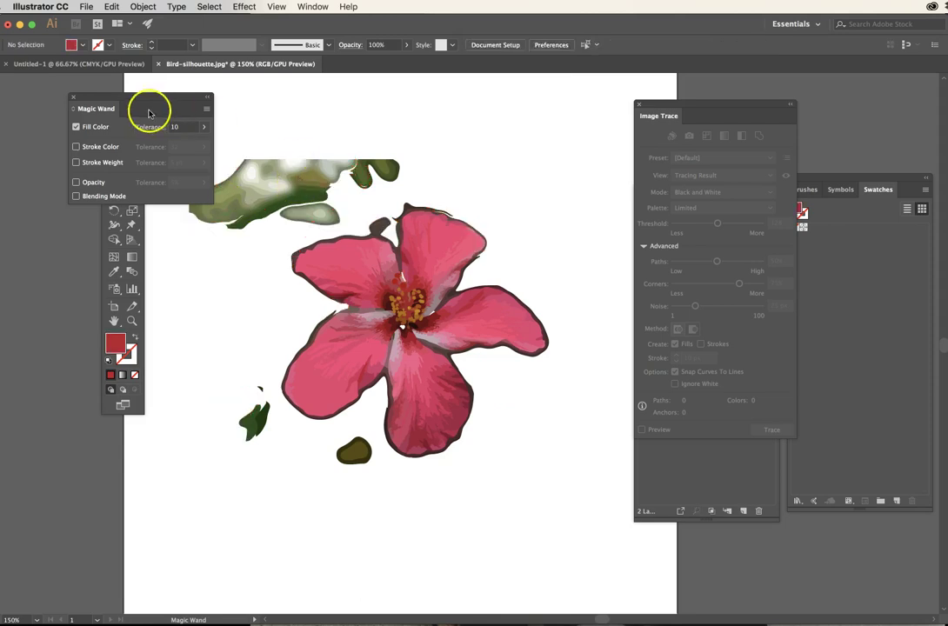
Lasso the leftover background pieces above and below the flower and delete them.
mouse_move(134, 99)
mouse_down()
mouse_move(131, 314)
mouse_move(79, 300)
mouse_up()
click(131, 132)
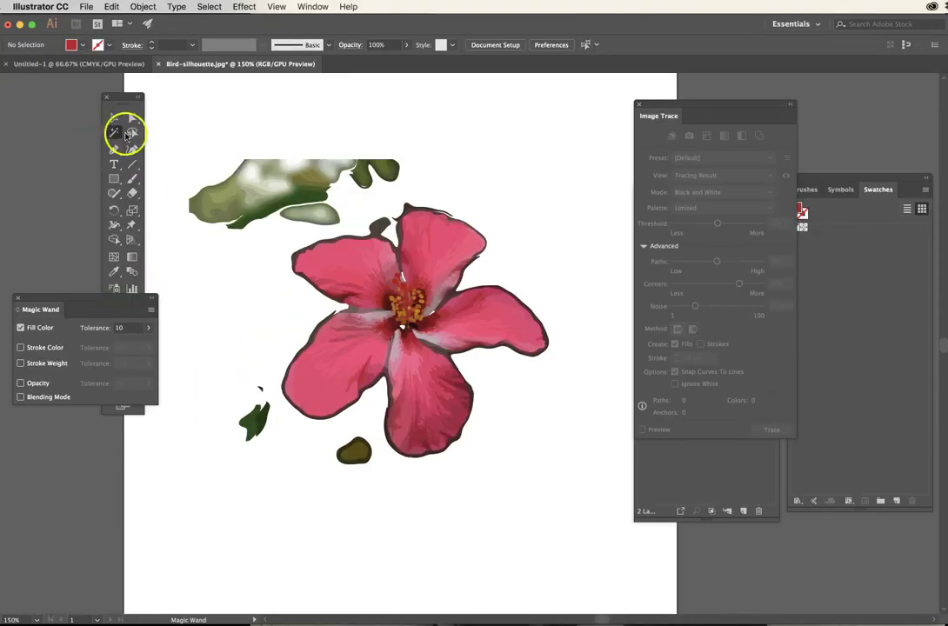
mouse_move(423, 150)
mouse_down()
mouse_move(421, 181)
mouse_move(349, 219)
mouse_move(212, 258)
mouse_move(154, 166)
mouse_move(454, 138)
mouse_up()
key(Delete)
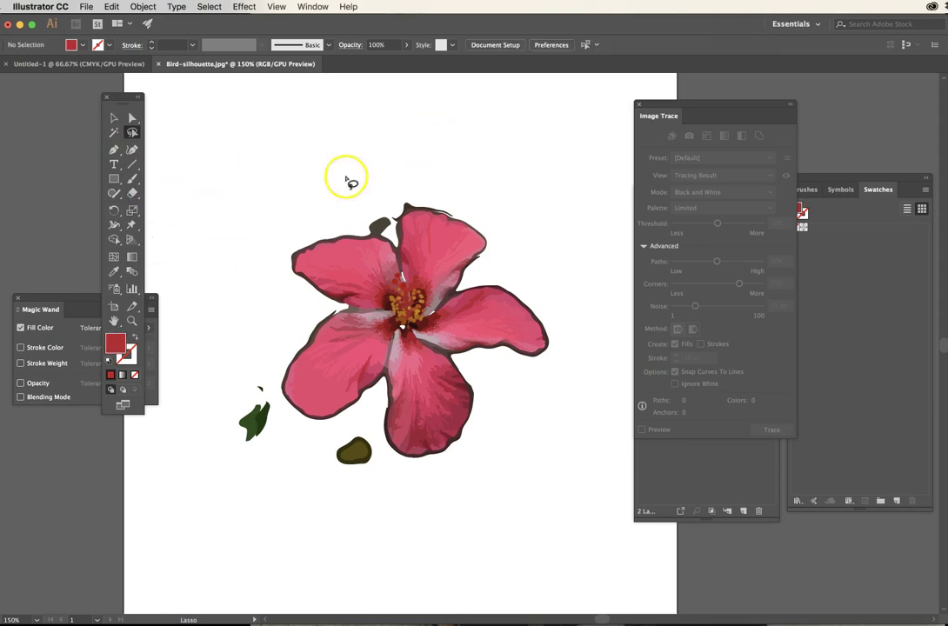
mouse_move(268, 373)
mouse_down()
mouse_move(317, 446)
mouse_move(386, 449)
mouse_move(204, 381)
mouse_up()
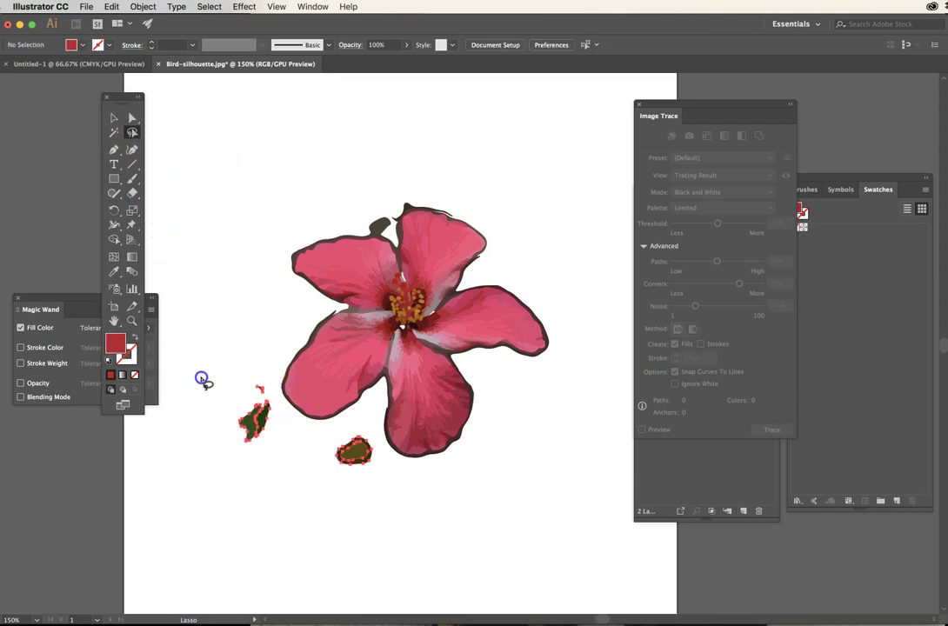
key(Delete)
Delete the stray dark fragment between the two upper petals using Direct Selection.
click(131, 118)
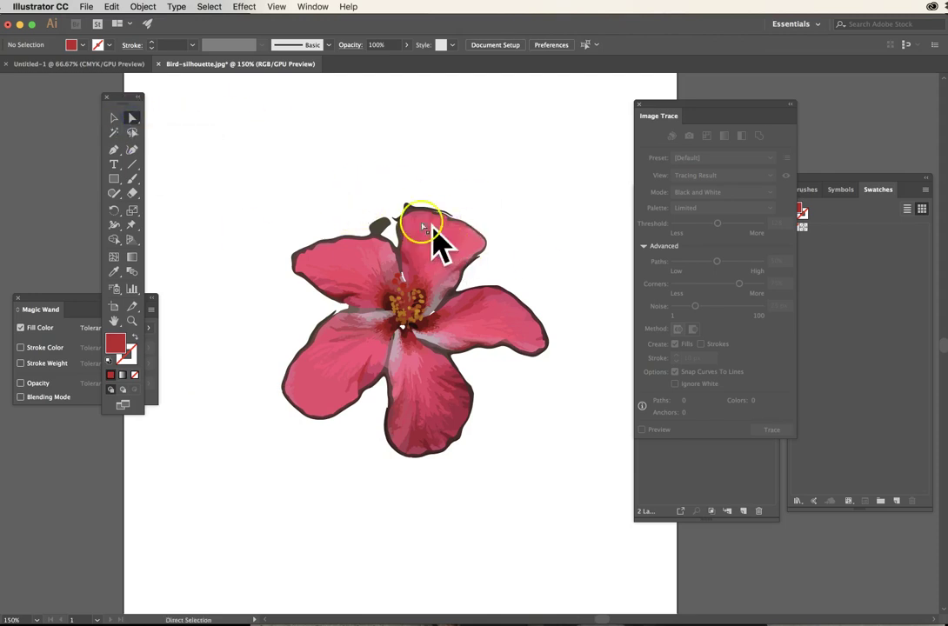
click(379, 226)
key(Delete)
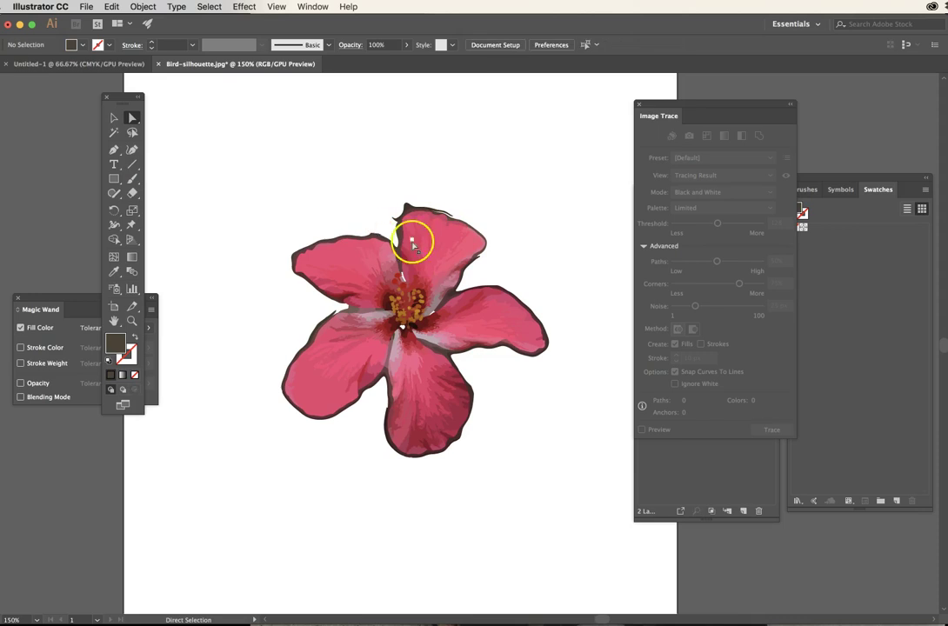
Select the dark outer fringe around the petals with the Magic Wand and remove it.
click(112, 133)
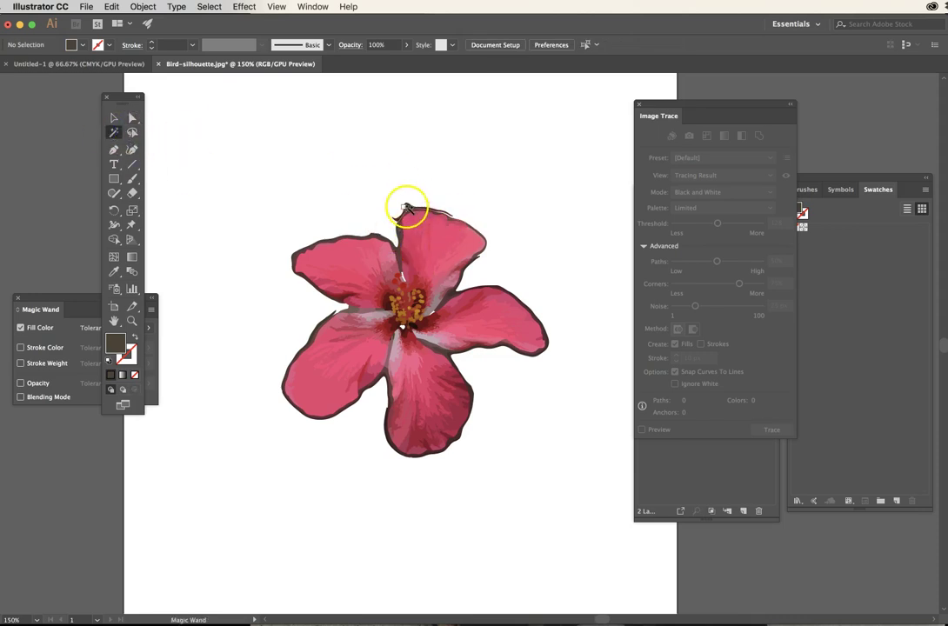
click(407, 205)
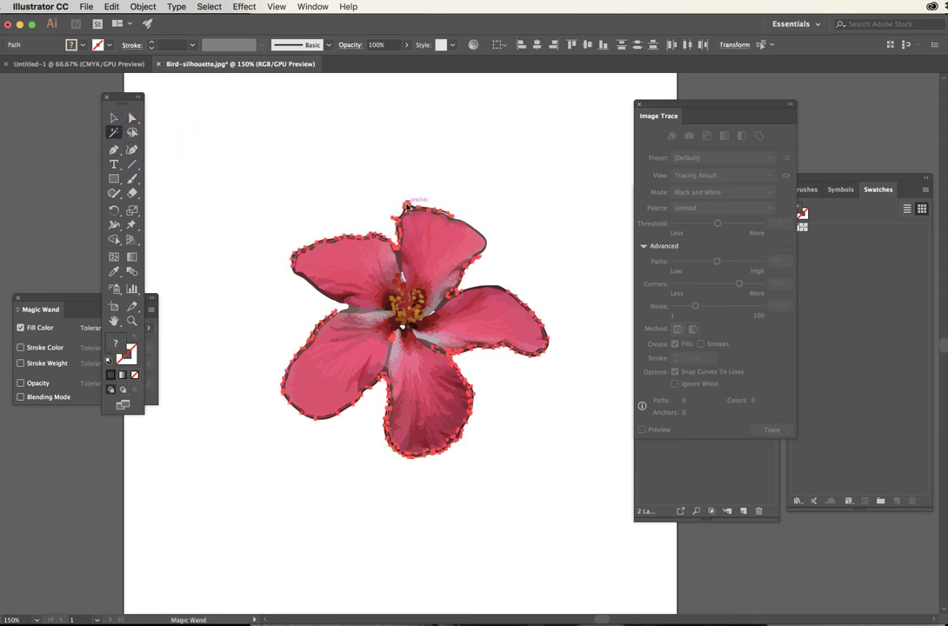
key(super+shift+a)
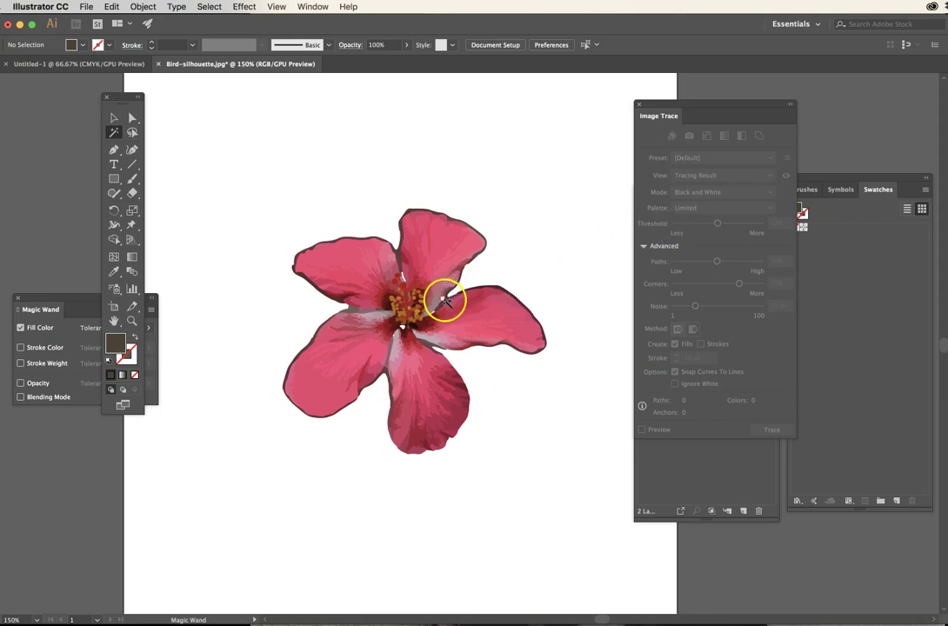
click(385, 370)
click(539, 384)
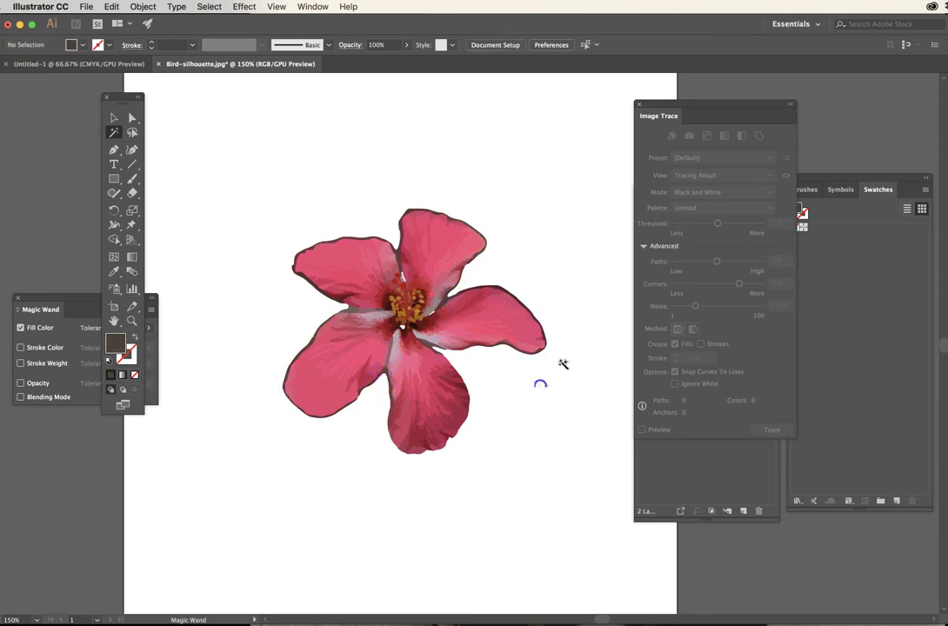
click(524, 306)
click(518, 387)
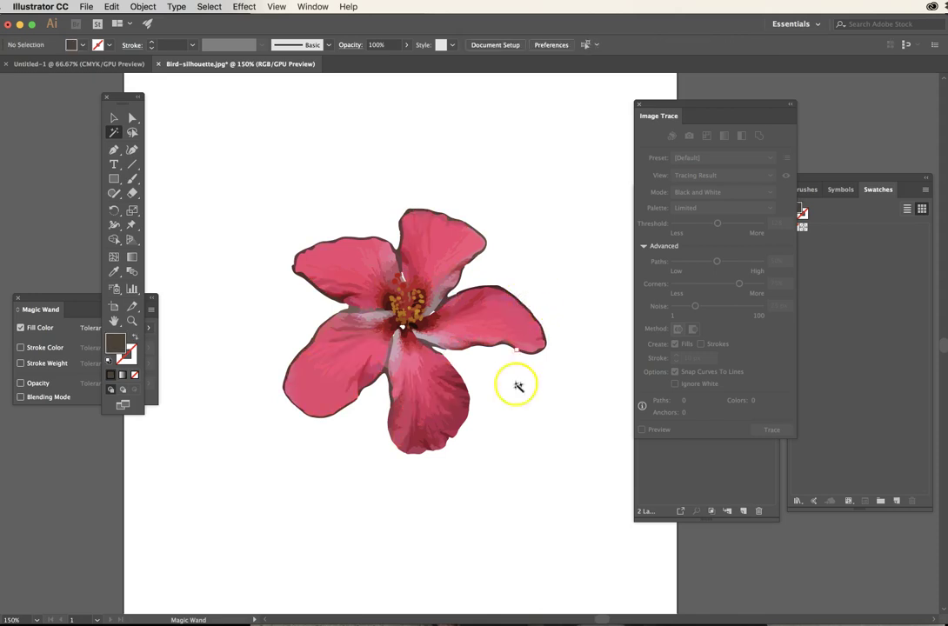
Select the remaining brown petal outline with the Magic Wand, exclude the flower's center from the selection with the Lasso, and delete the outline.
super+click(466, 374)
super+click(469, 374)
drag(533, 160, 472, 247)
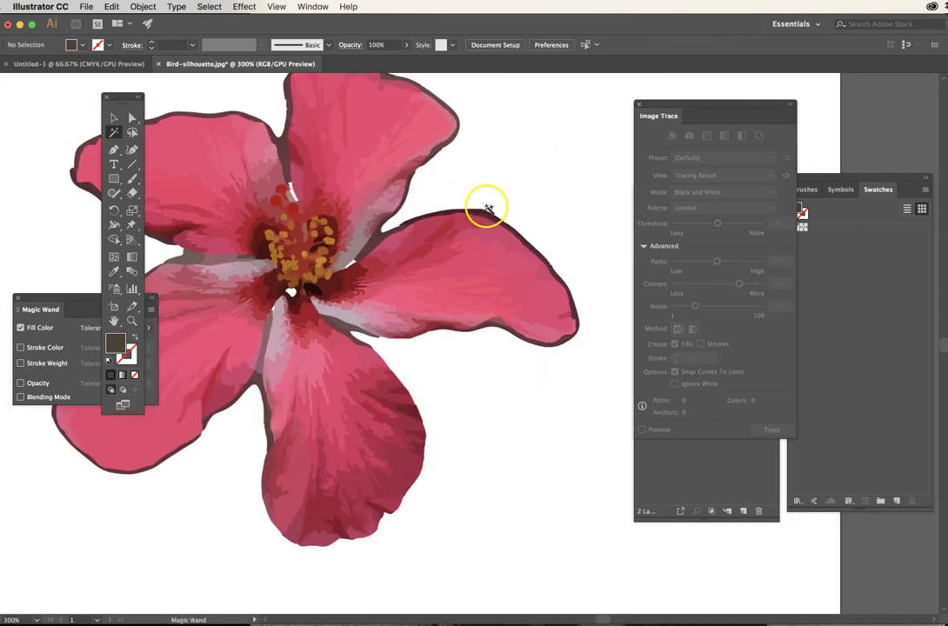
click(487, 210)
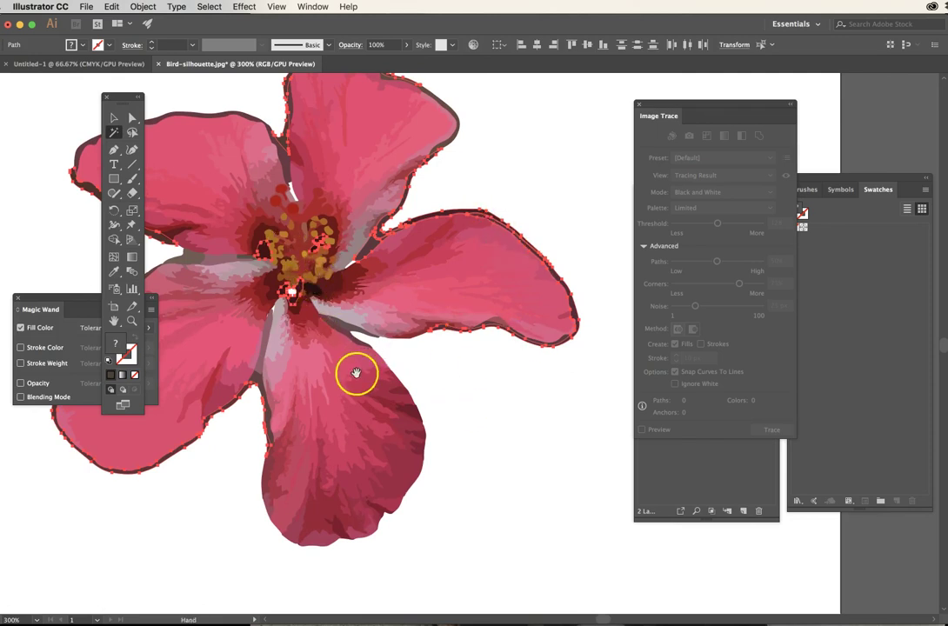
key(super+minus)
alt+super+click(383, 350)
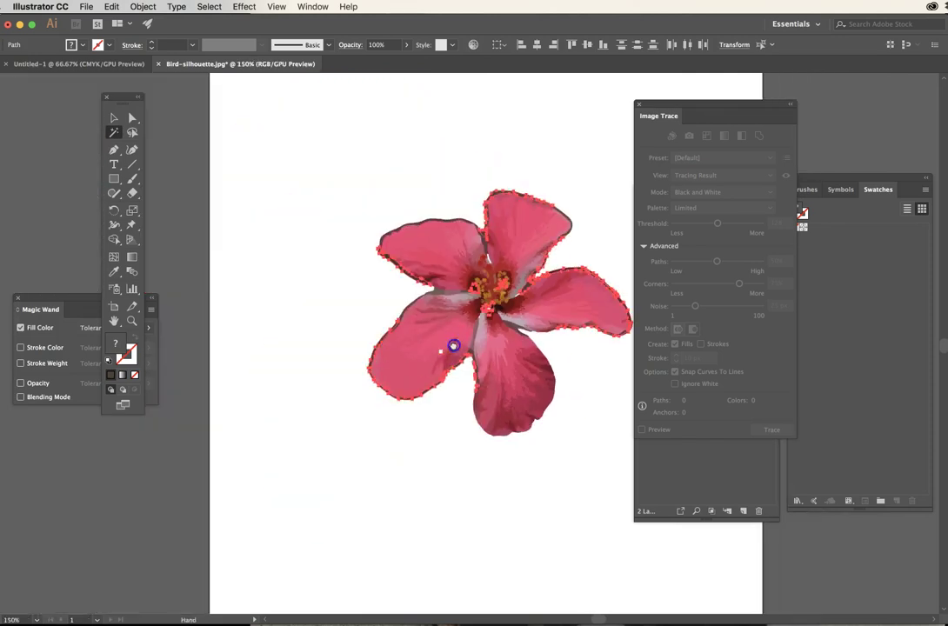
click(132, 133)
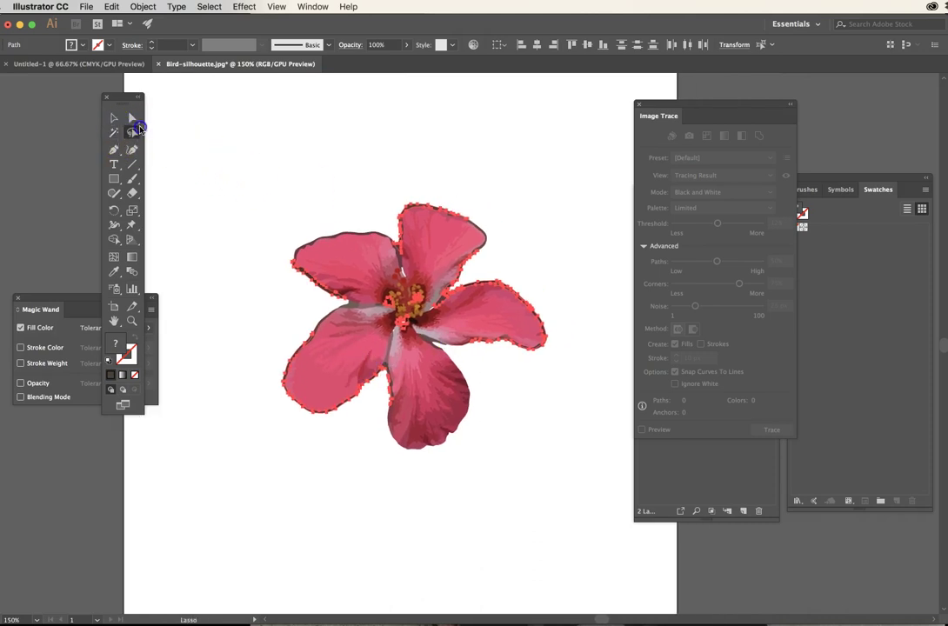
right_click(422, 286)
click(376, 297)
mouse_move(439, 284)
mouse_down()
mouse_move(405, 280)
mouse_move(375, 300)
mouse_move(389, 339)
mouse_move(408, 340)
mouse_up()
drag(431, 293, 433, 292)
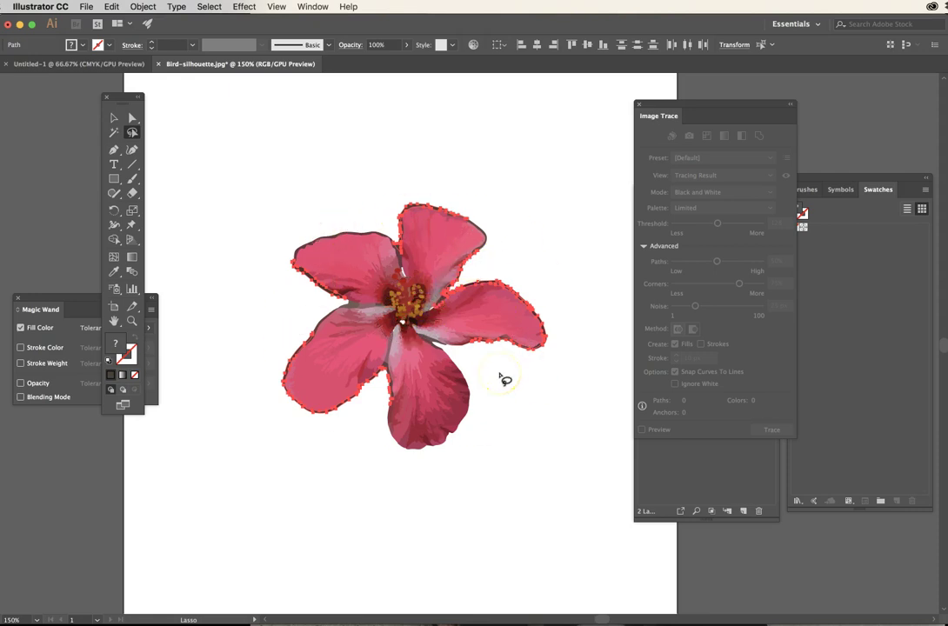
key(Delete)
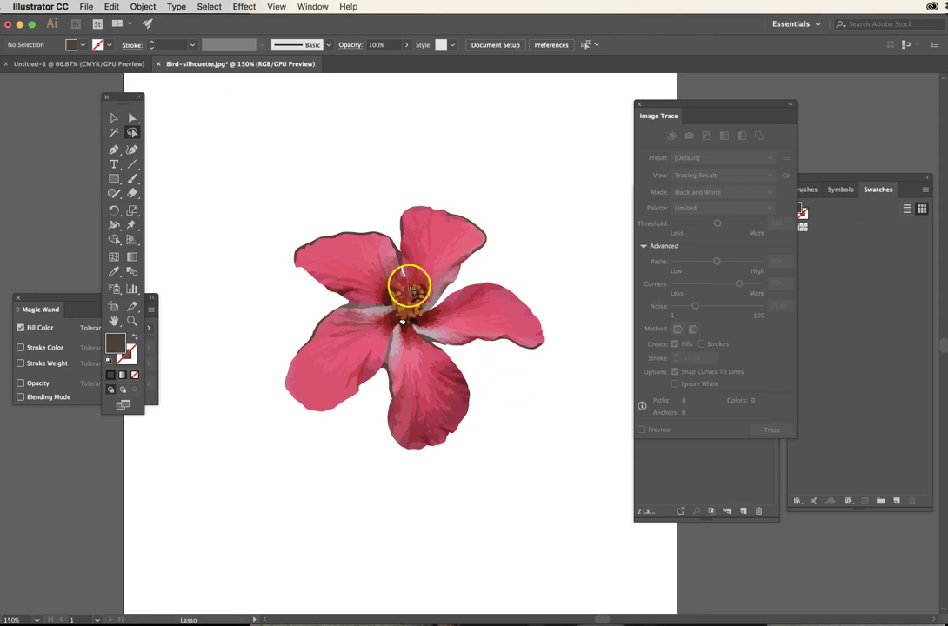
Select the dark brown outline around the petals with the Magic Wand and delete it.
click(132, 118)
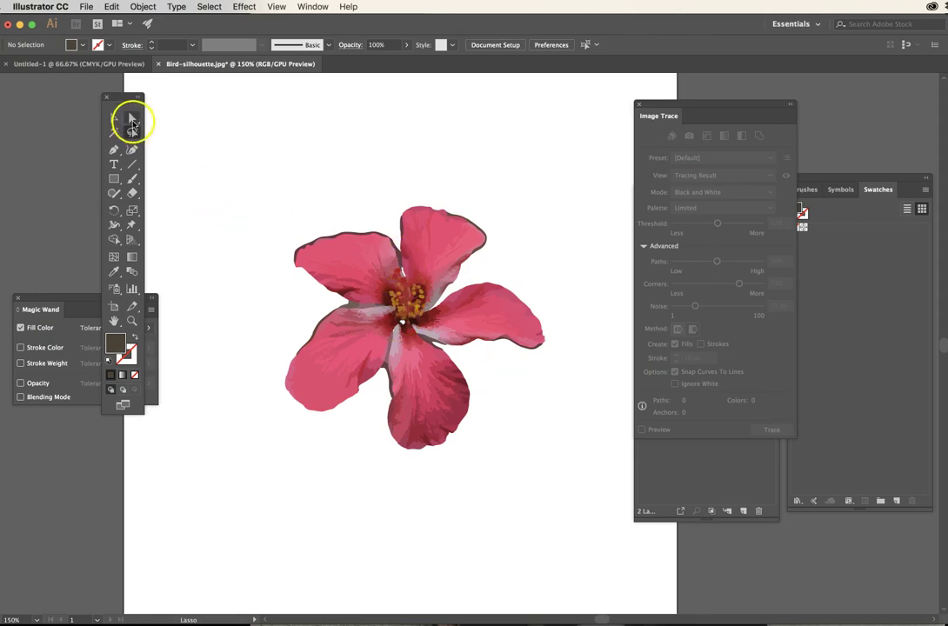
click(113, 132)
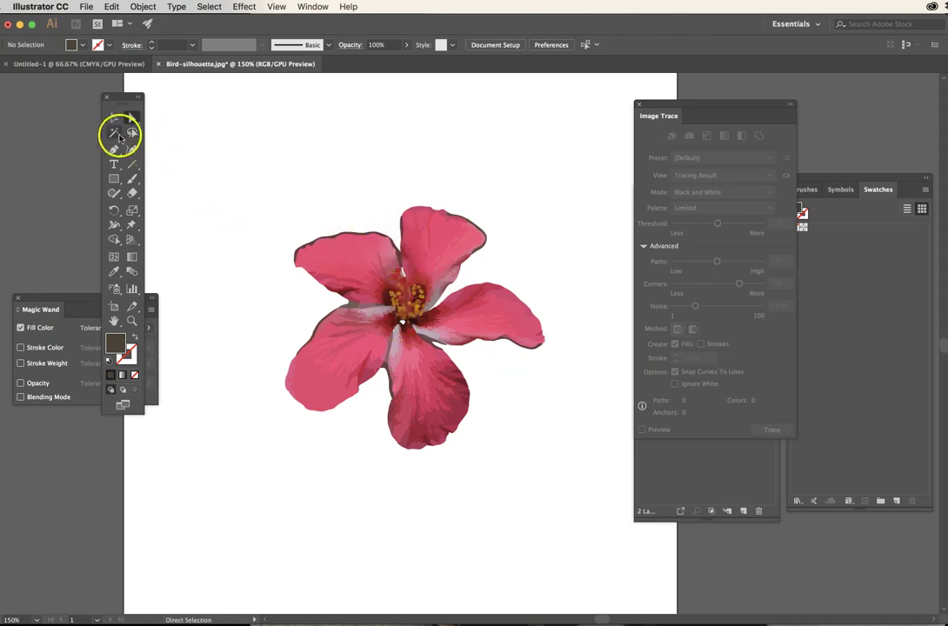
click(397, 252)
click(516, 271)
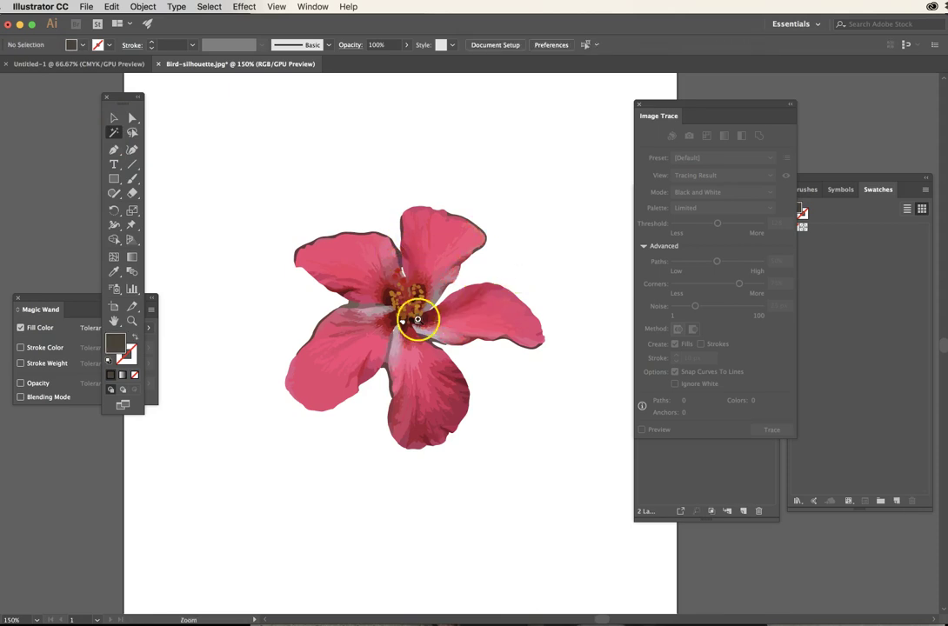
super+click(387, 307)
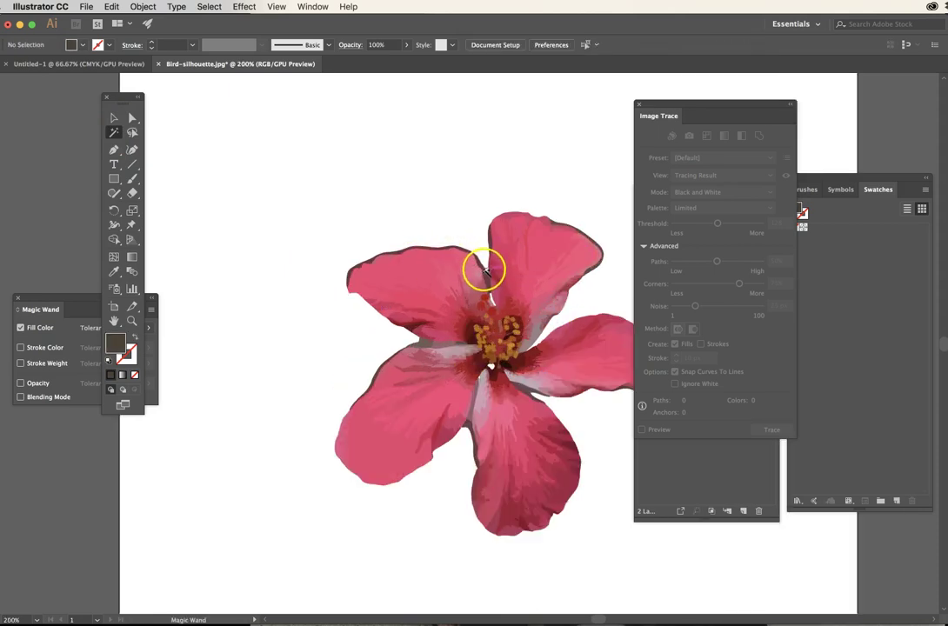
super+click(486, 309)
key(super+shift+a)
key(super+equal)
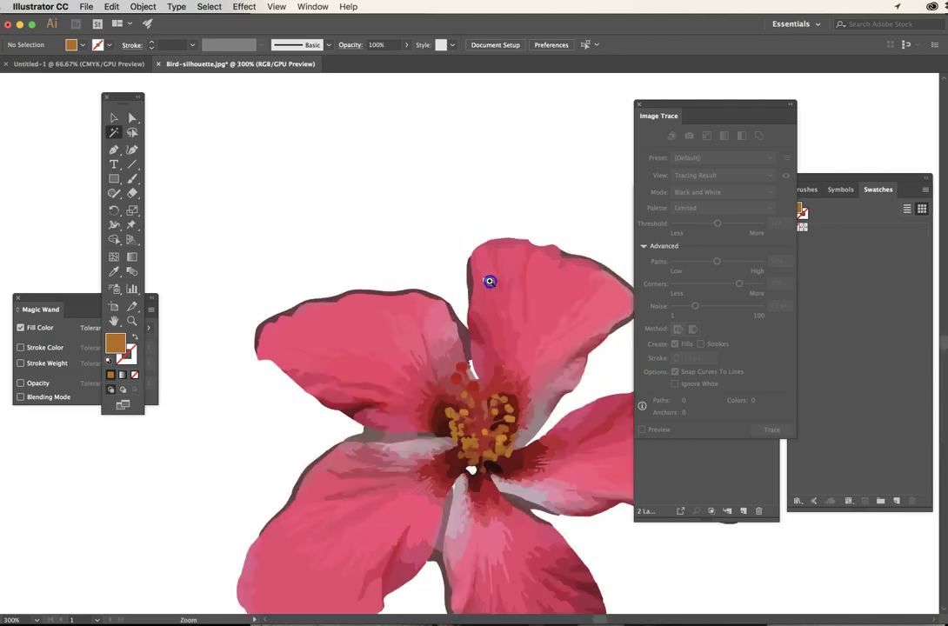
key(super+equal)
click(421, 392)
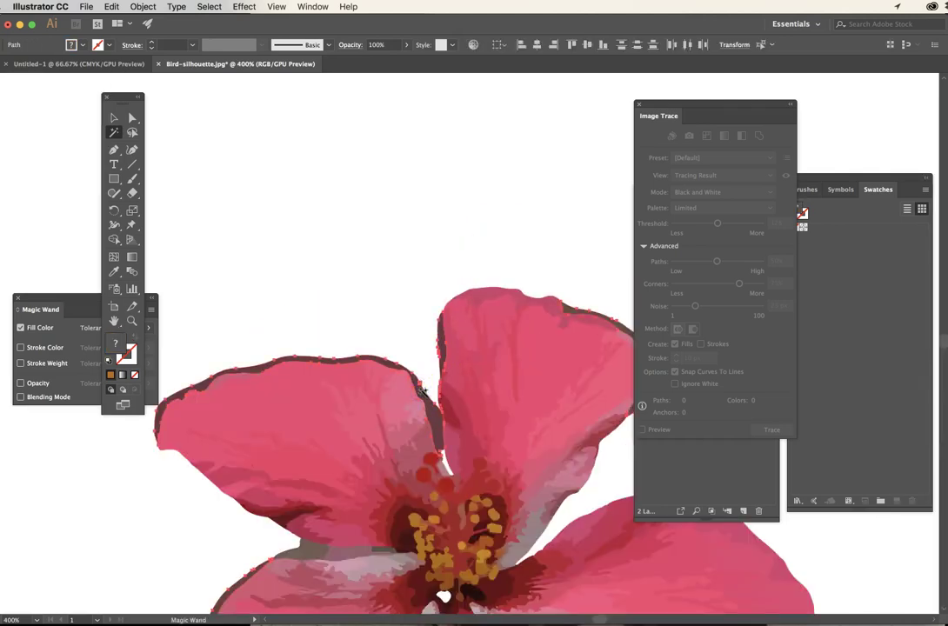
key(Delete)
Delete the leftover grey-brown fragments between the upper-left and lower-left petals using Direct Selection.
drag(461, 384, 433, 292)
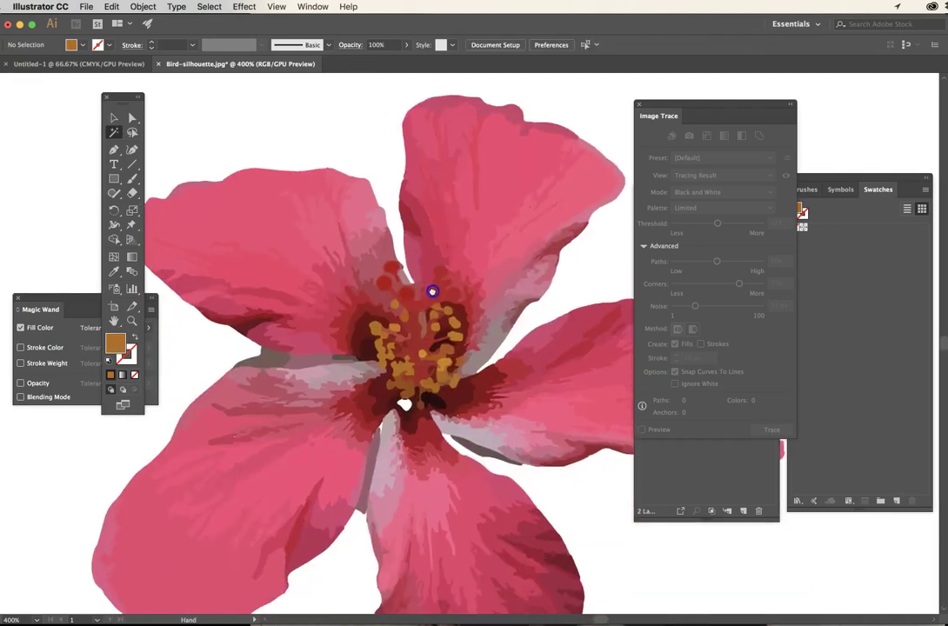
click(132, 116)
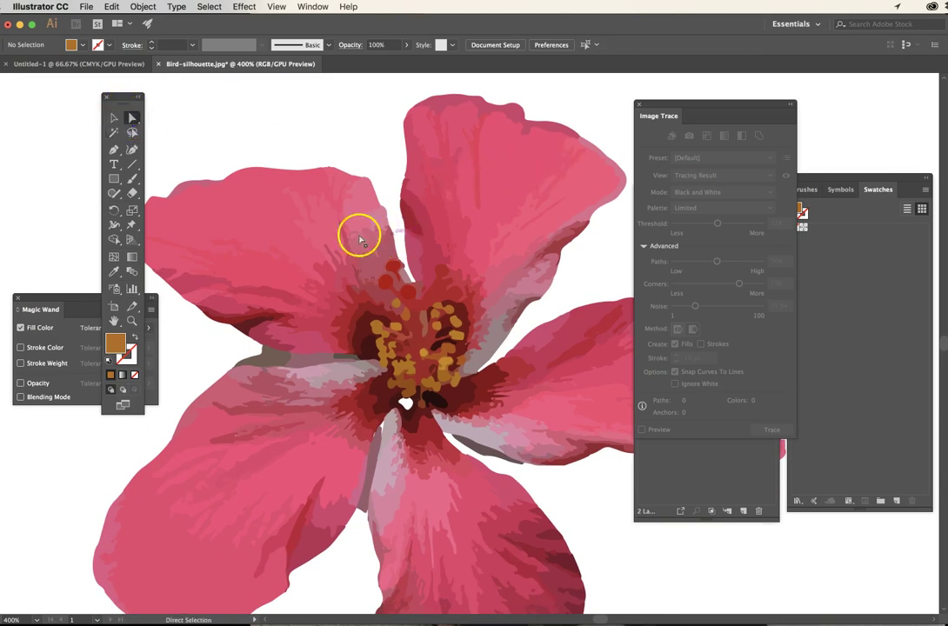
click(275, 360)
key(Delete)
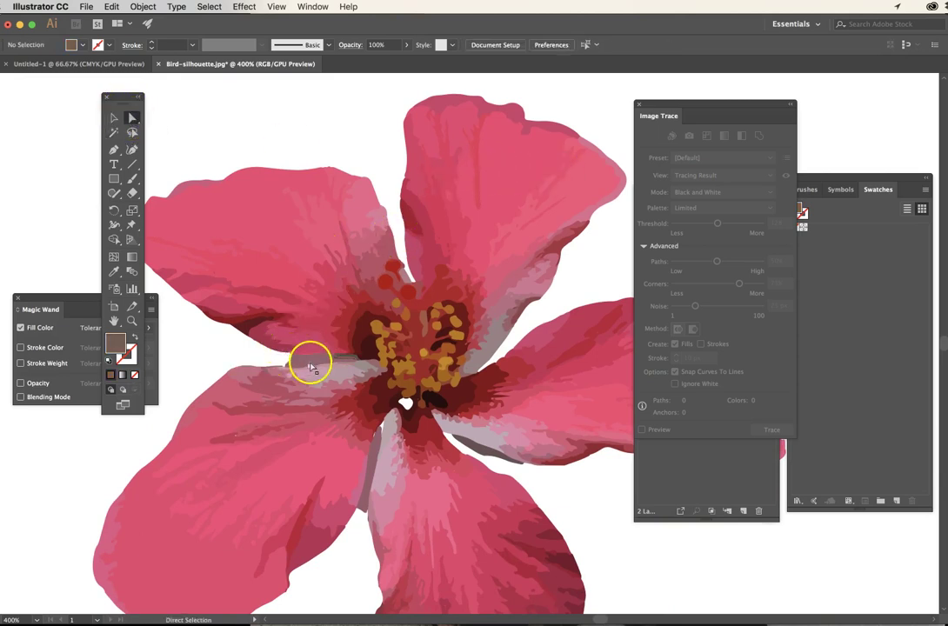
click(309, 364)
click(305, 360)
click(303, 360)
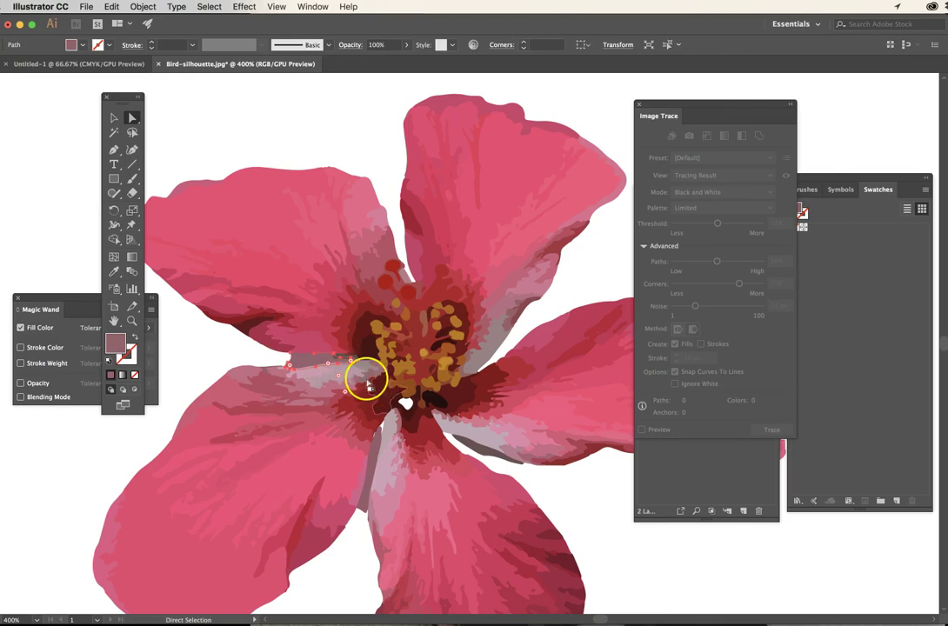
key(Delete)
click(338, 360)
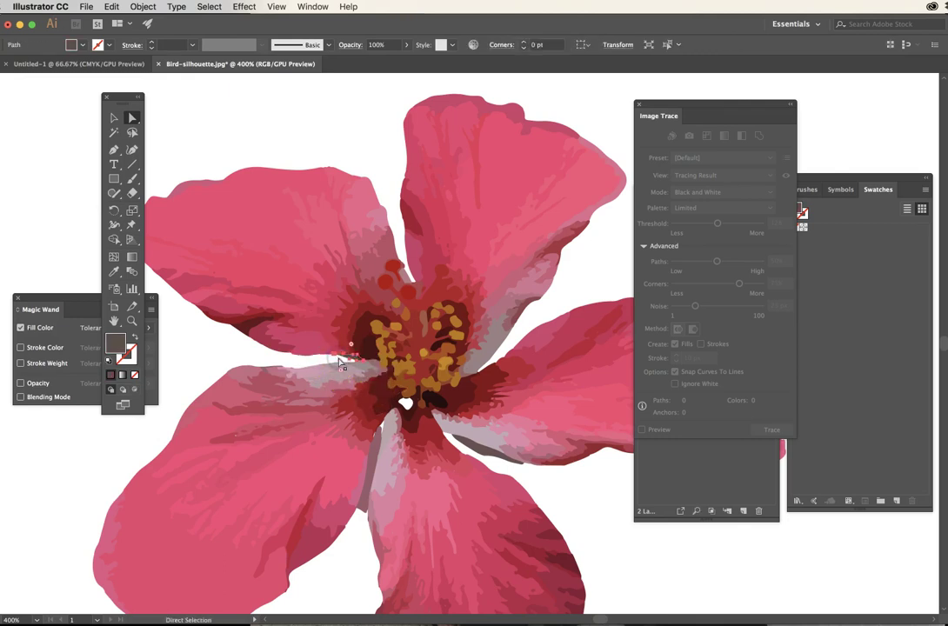
key(Delete)
Delete the grey sliver between the two lower petals and the dark one under the right petal.
click(377, 451)
click(374, 448)
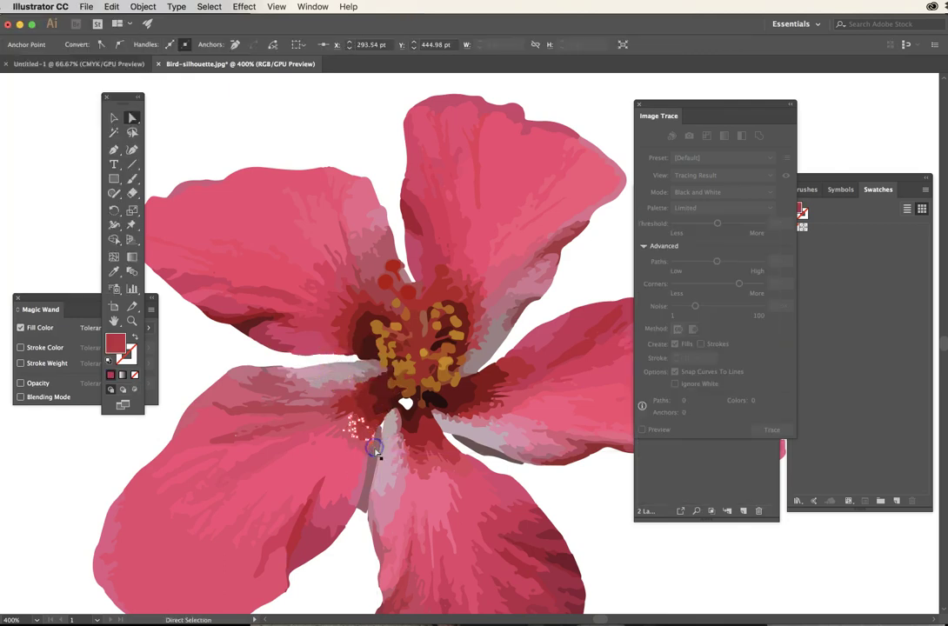
click(373, 457)
click(372, 465)
key(Delete)
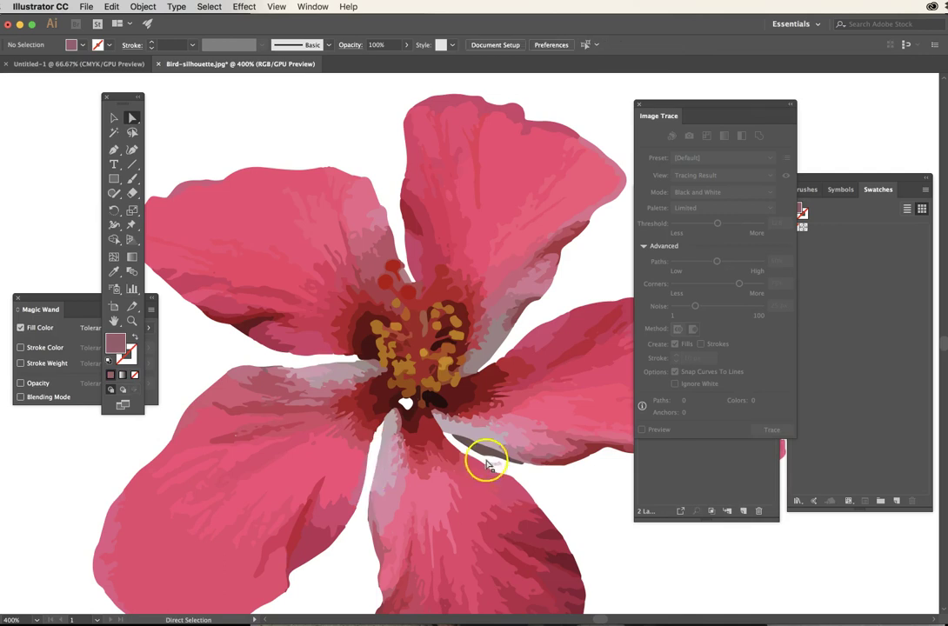
click(480, 451)
key(Delete)
Close the small white hole below the stamens by moving an anchor point of the surrounding dark shape with Direct Selection.
key(super+alt+space)
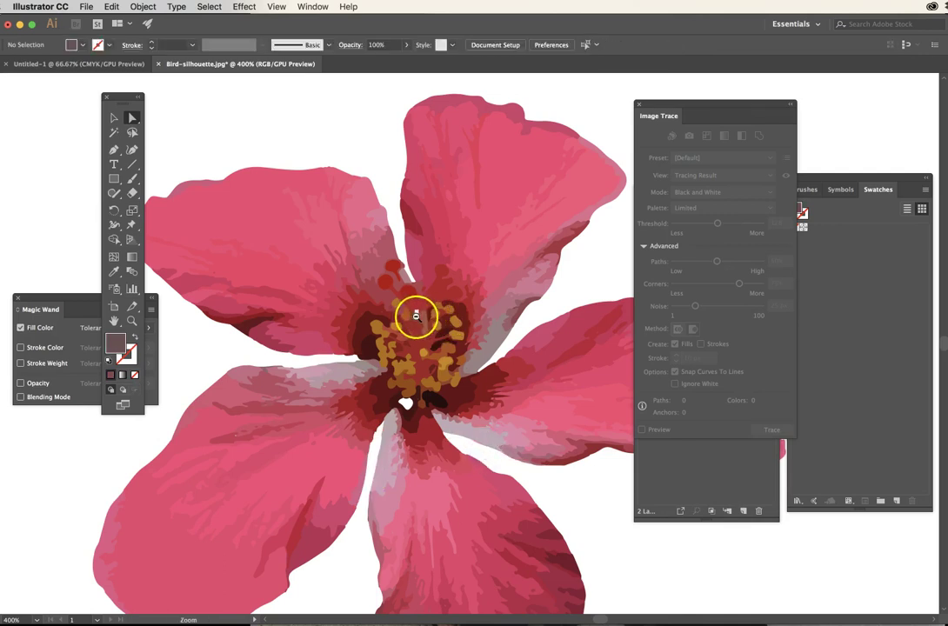
alt+super+click(416, 317)
alt+super+click(419, 318)
alt+super+click(421, 317)
alt+super+click(421, 318)
drag(579, 375, 417, 351)
super+click(408, 361)
super+click(417, 351)
super+click(418, 351)
super+click(514, 333)
super+click(513, 333)
drag(439, 311, 429, 326)
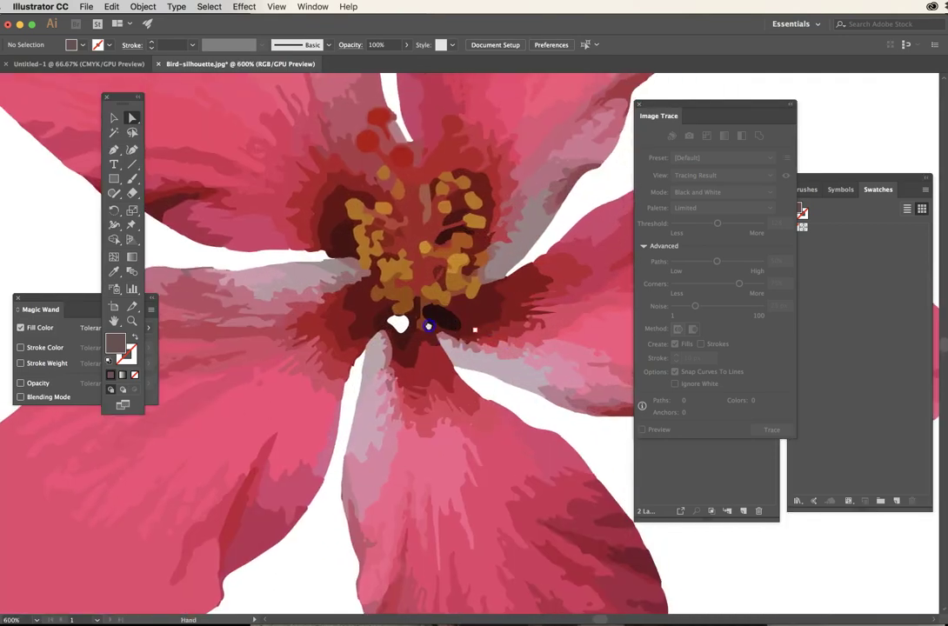
click(397, 327)
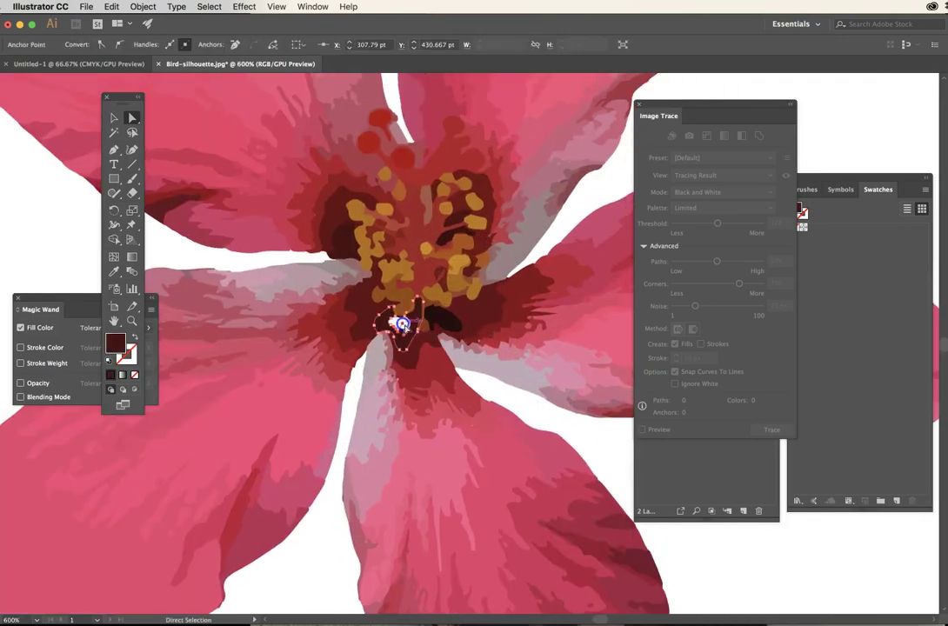
drag(402, 324, 395, 318)
click(519, 398)
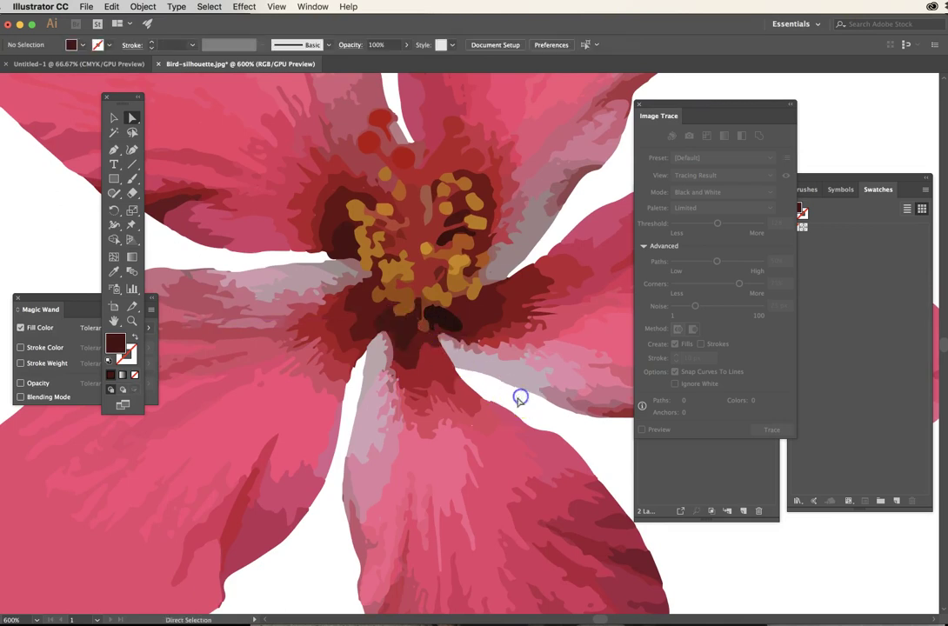
Select all of the flower's paths and open the Simplify settings for them.
alt+super+click(466, 312)
alt+super+click(478, 344)
alt+super+click(478, 345)
alt+super+click(479, 346)
alt+super+click(479, 346)
drag(486, 343, 343, 369)
super+click(441, 346)
super+click(440, 346)
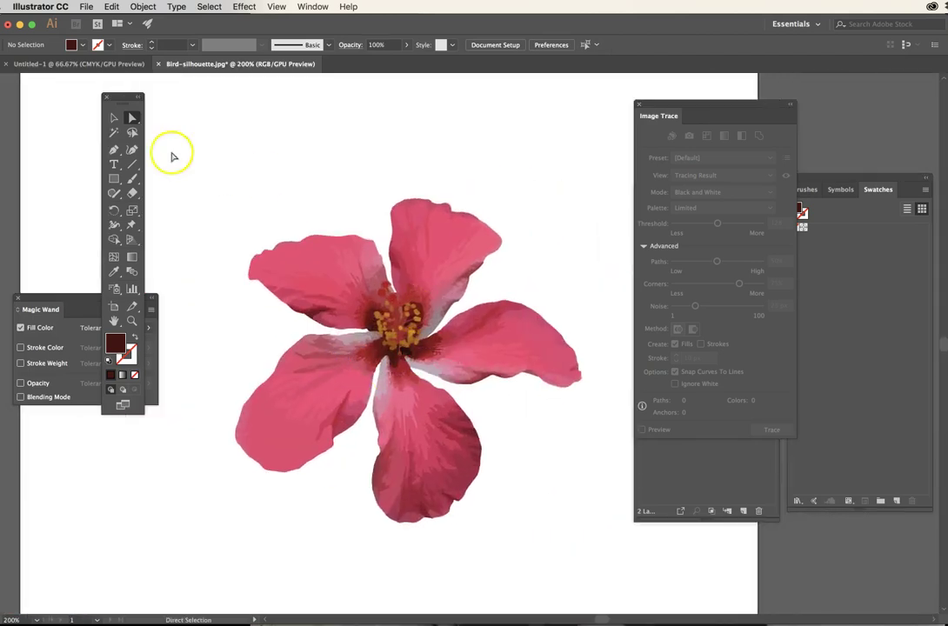
click(113, 118)
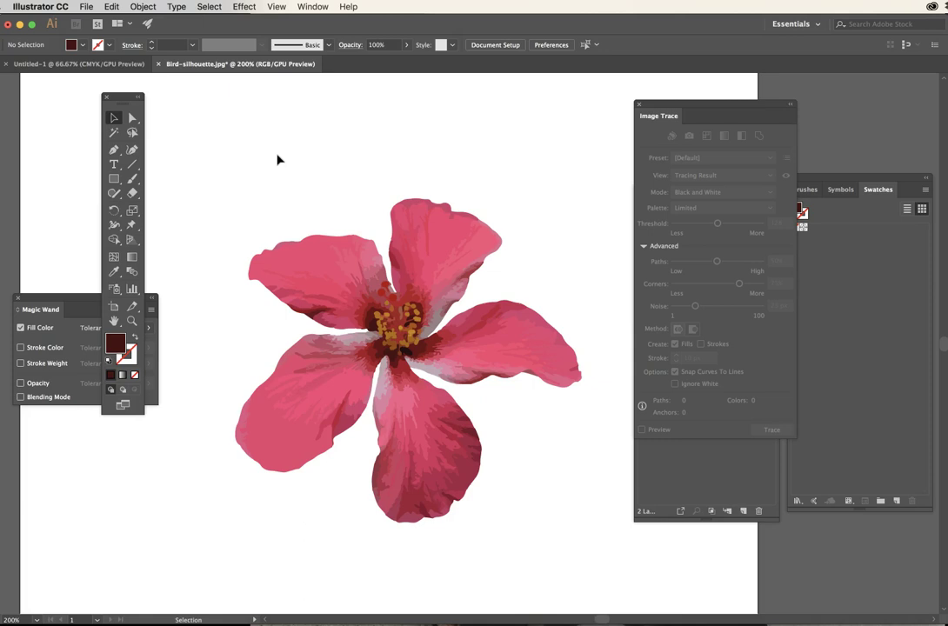
mouse_move(219, 186)
mouse_down()
mouse_move(577, 567)
mouse_move(621, 575)
mouse_up()
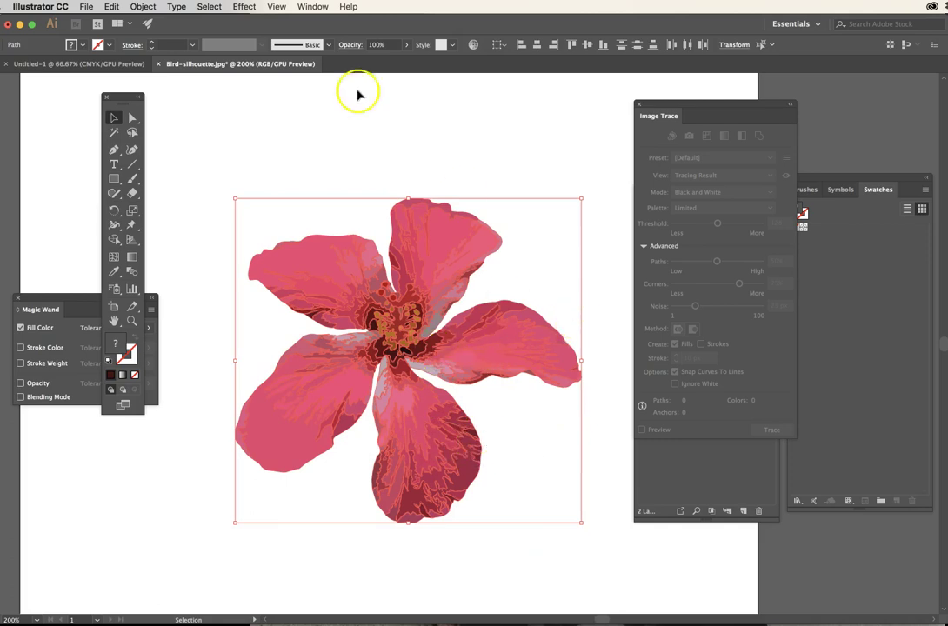
click(140, 5)
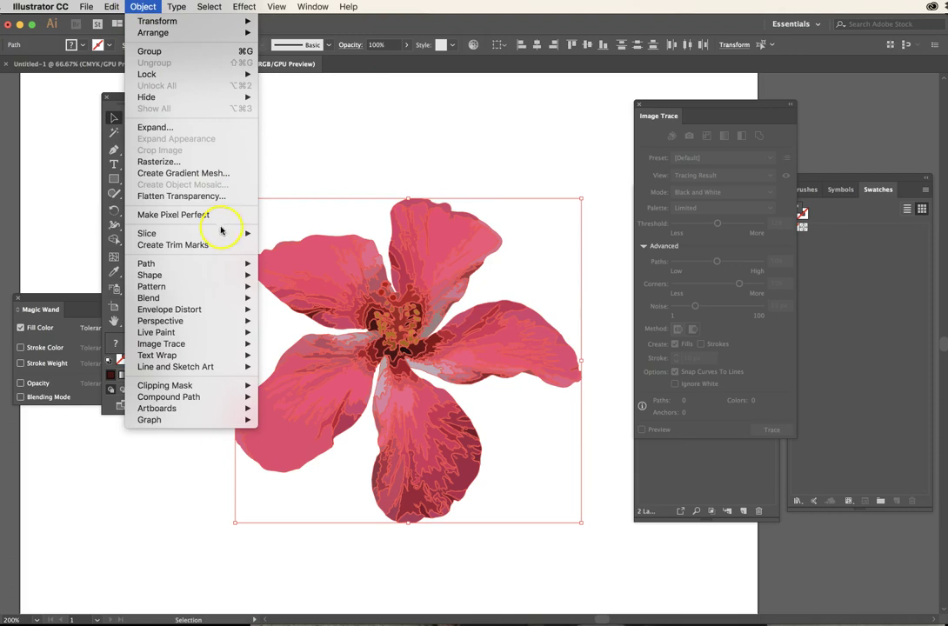
mouse_move(236, 264)
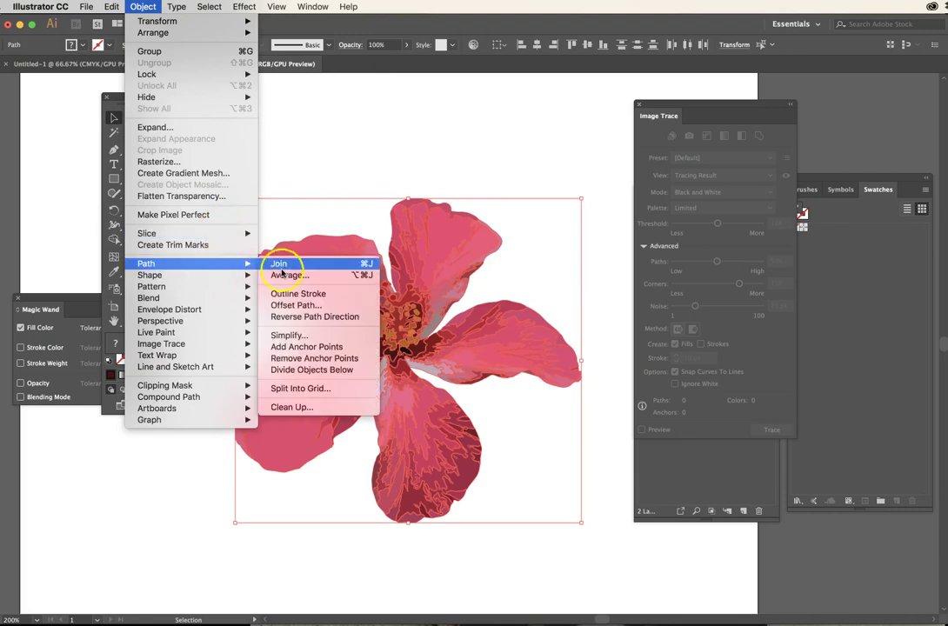
click(300, 337)
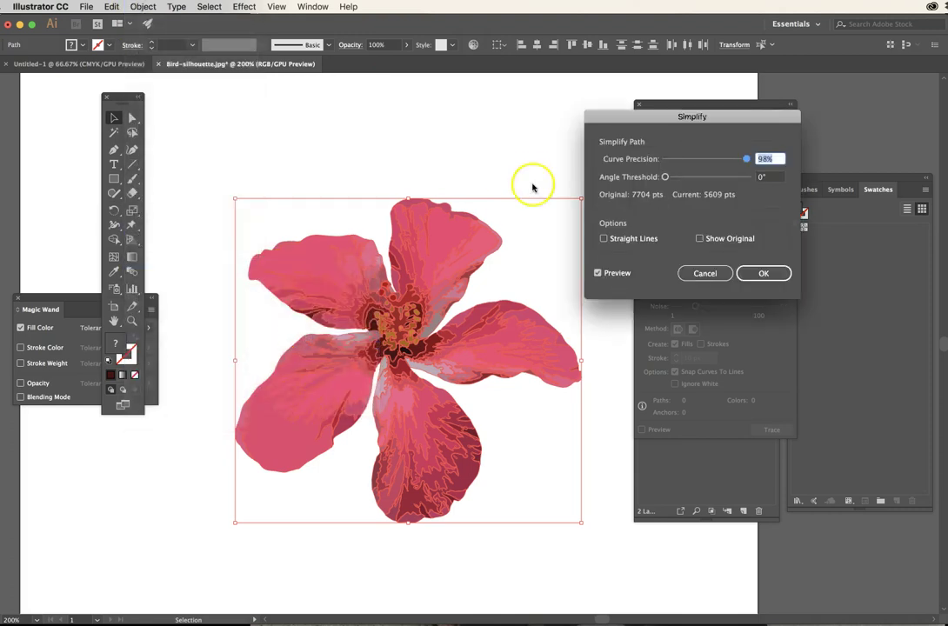
Compare the simplified paths with the original, apply Simplify at 98% curve precision and 0° angle threshold, and deselect the flower.
drag(644, 115, 585, 107)
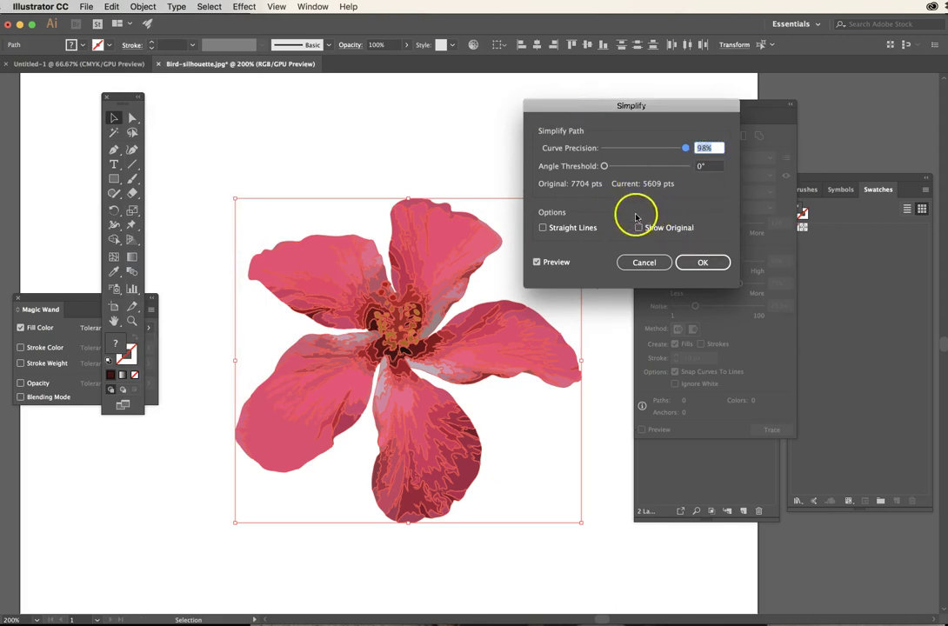
click(703, 152)
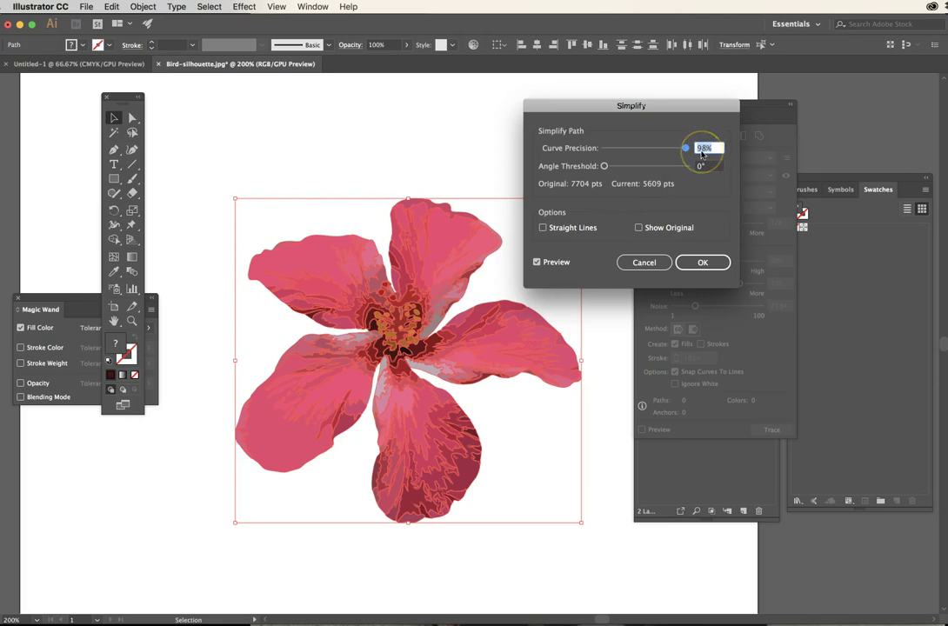
click(686, 155)
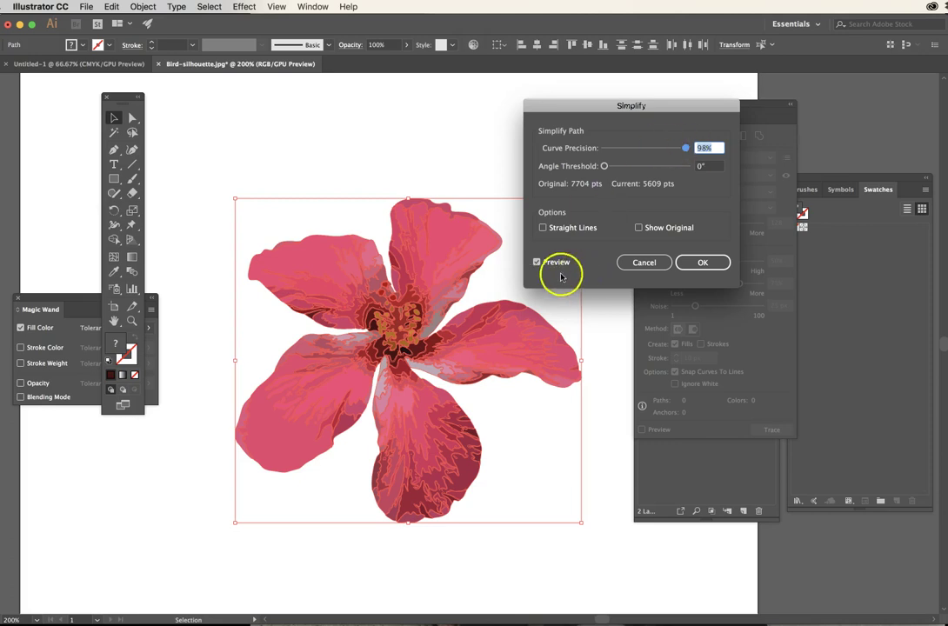
click(640, 227)
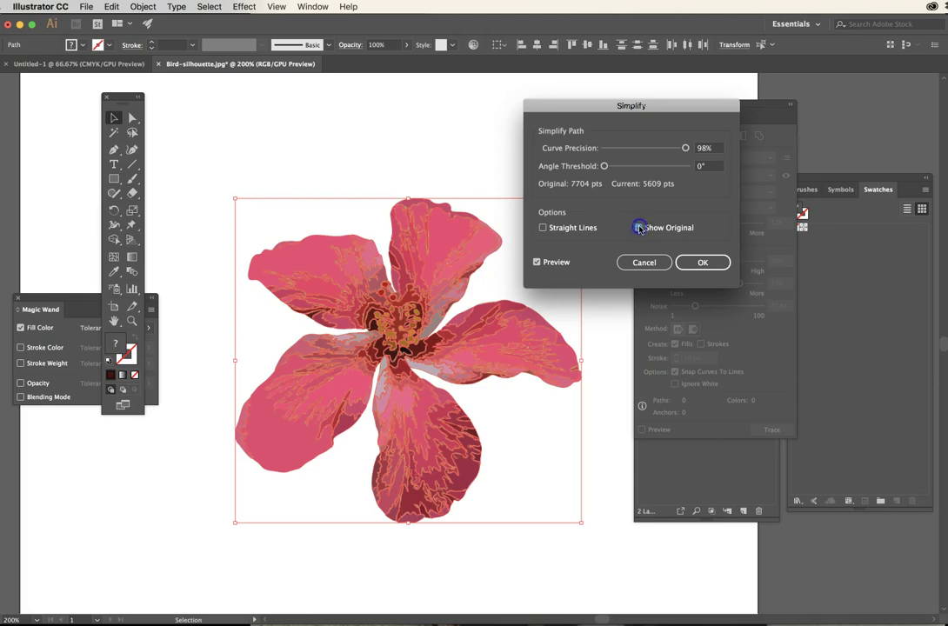
click(641, 227)
click(640, 228)
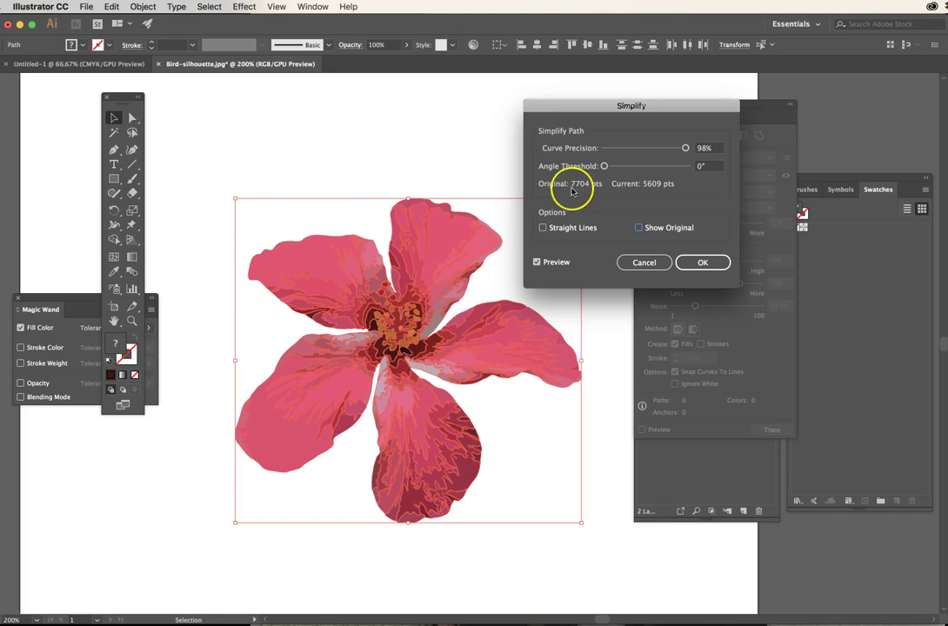
click(652, 188)
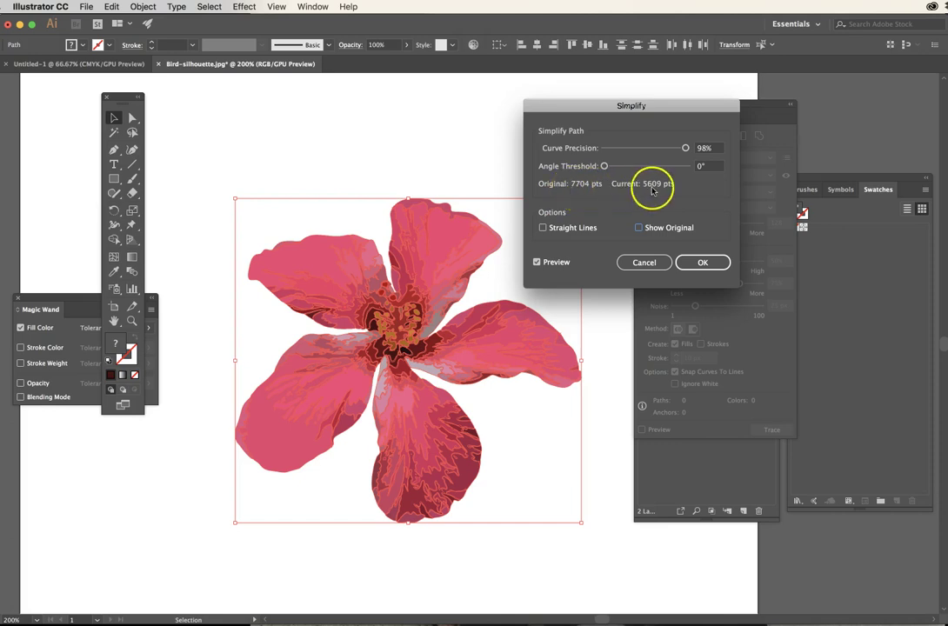
click(673, 192)
click(716, 266)
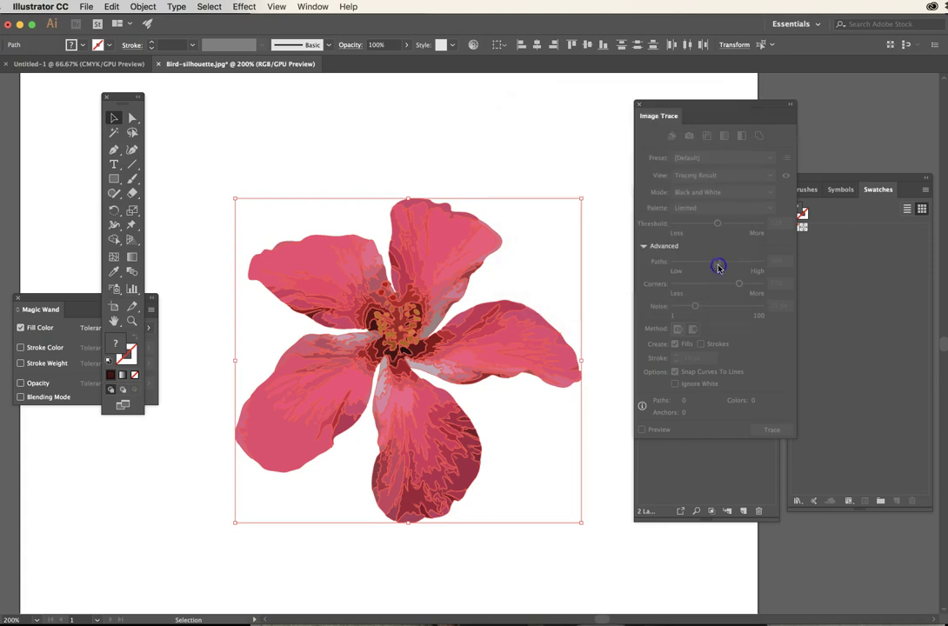
key(Delete)
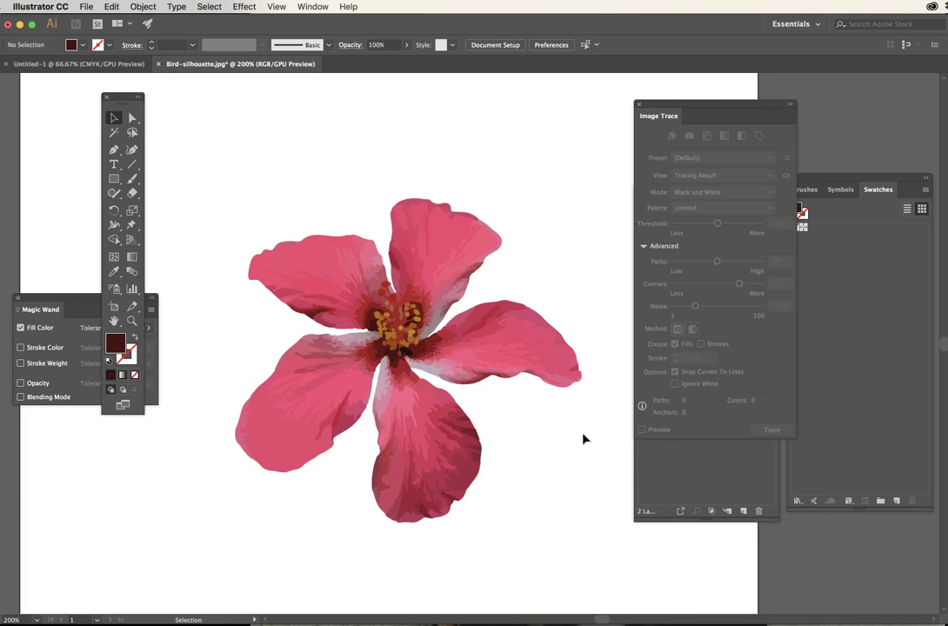
Select the whole flower, move it slightly up the artboard, enlarge it proportionally, and deselect it.
key(z)
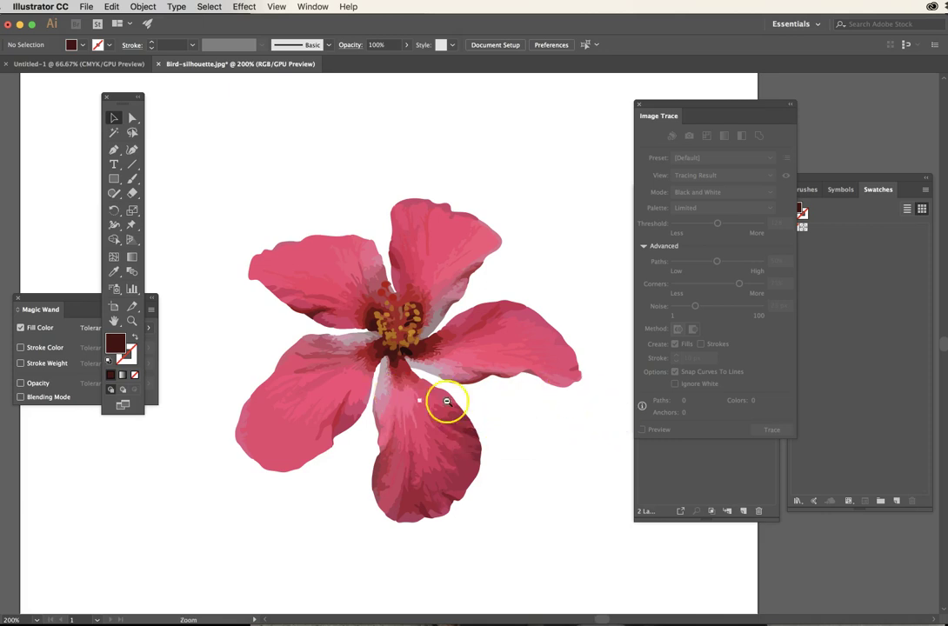
alt+super+click(464, 417)
alt+super+click(464, 416)
drag(413, 326, 396, 388)
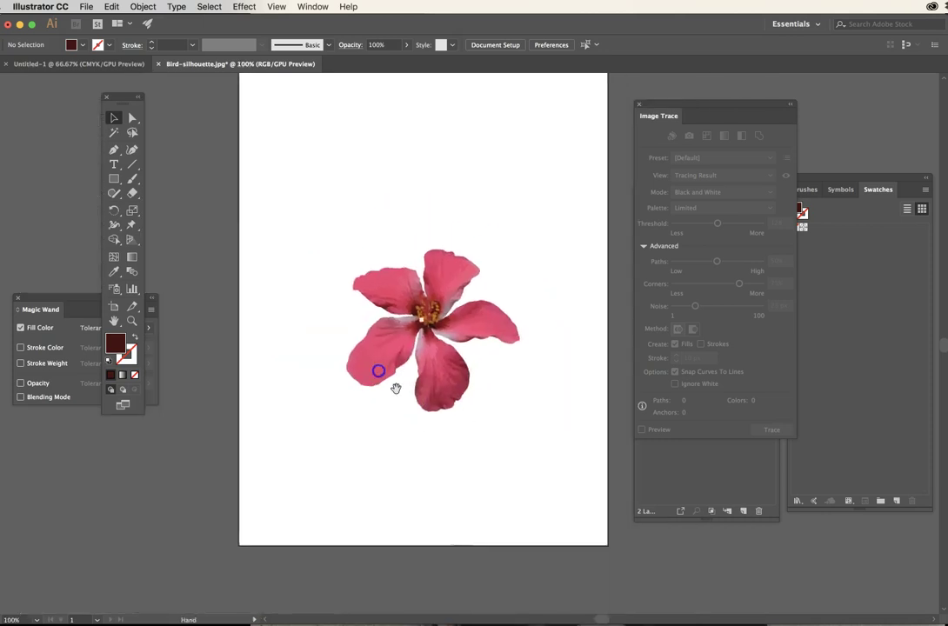
drag(332, 229, 538, 425)
drag(448, 366, 446, 300)
drag(516, 224, 547, 195)
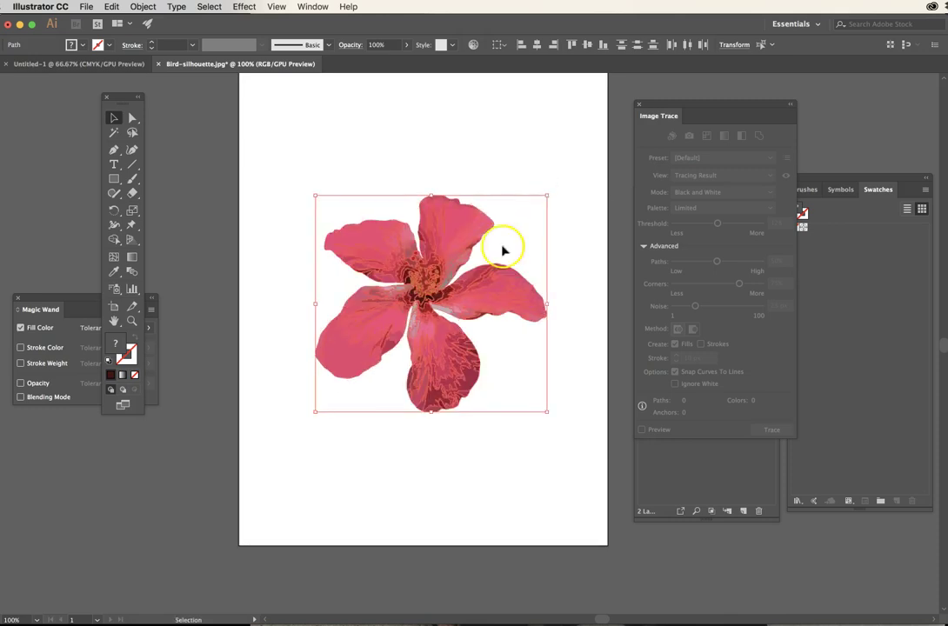
click(483, 453)
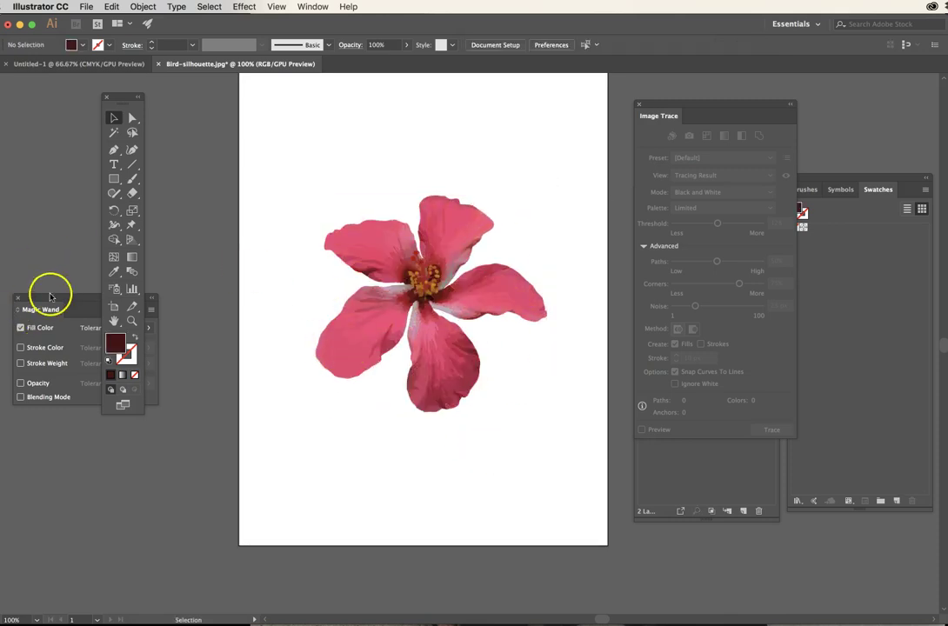
Select the pink petal areas by fill color with the Magic Wand and recolor them, ending on the red fill DB4B4B.
click(114, 132)
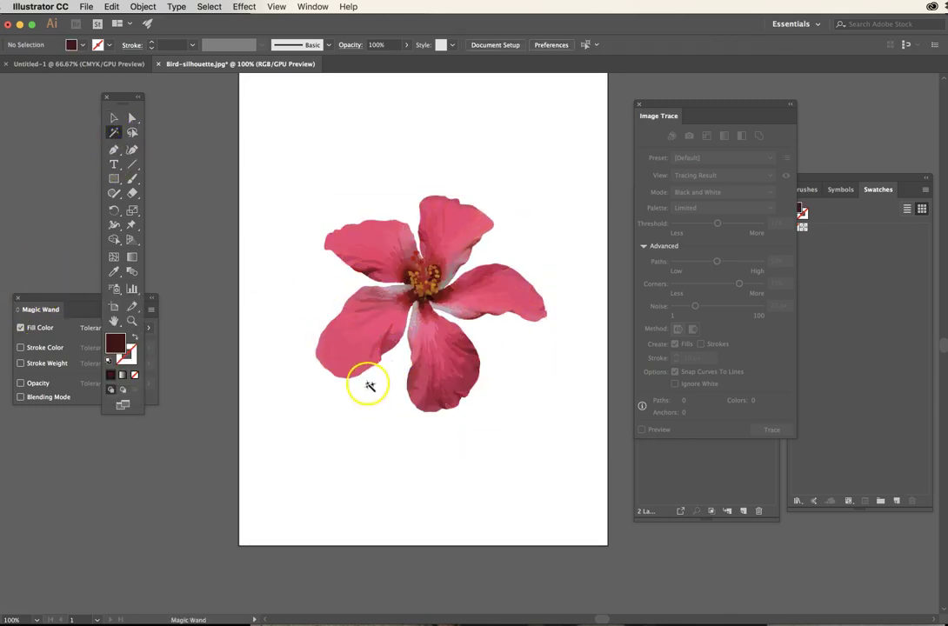
click(338, 360)
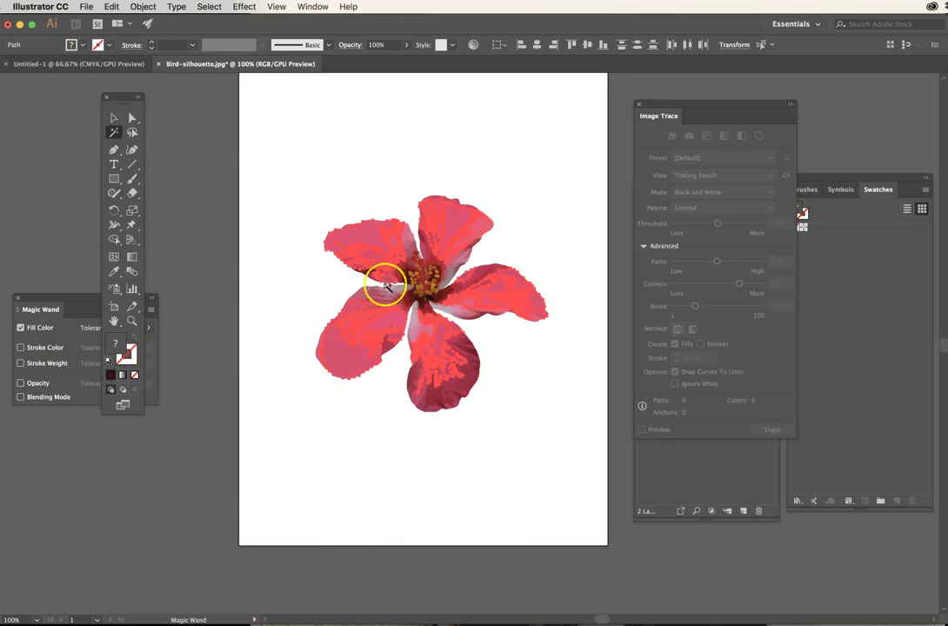
double_click(122, 350)
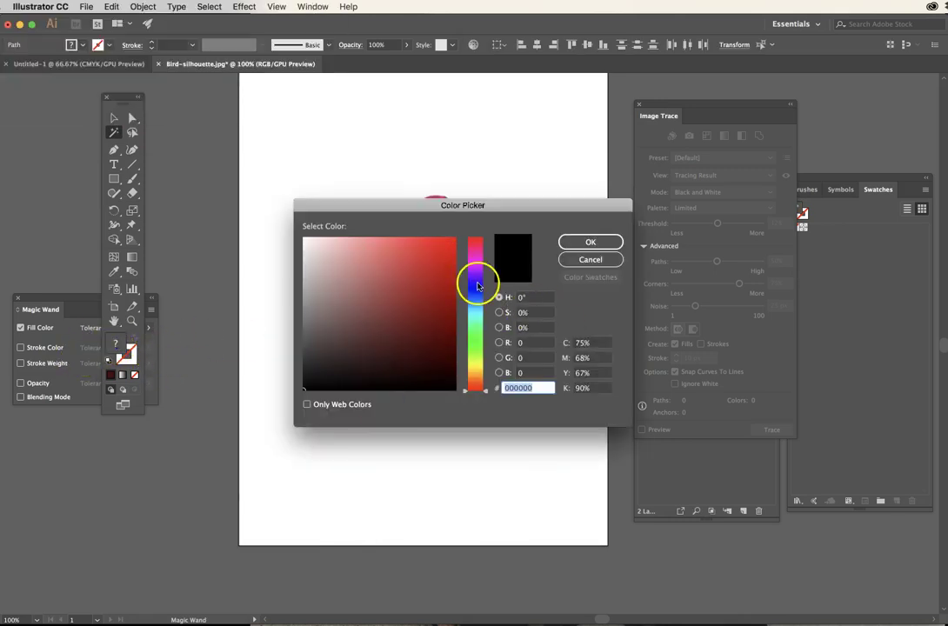
click(477, 285)
click(609, 243)
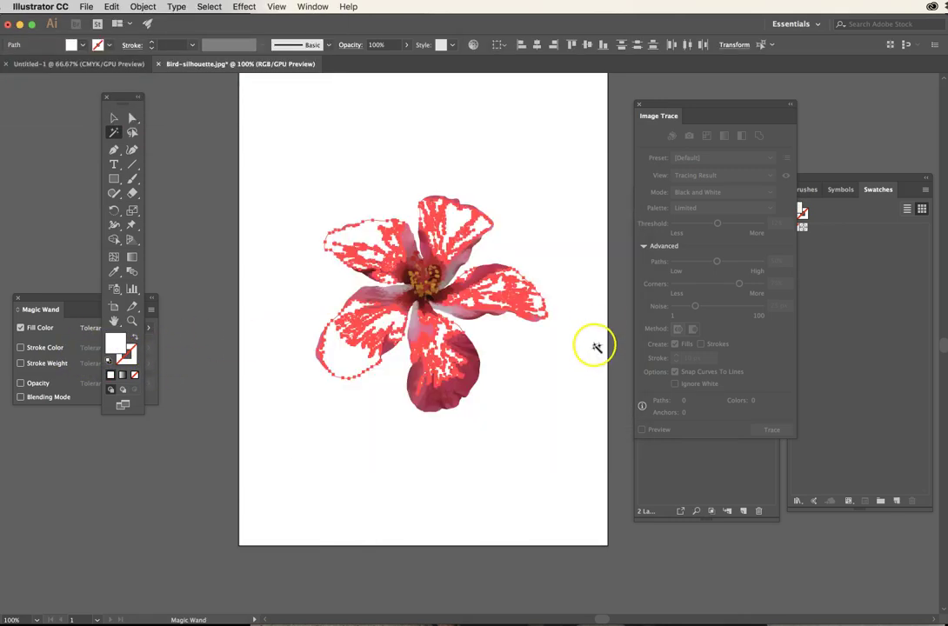
double_click(131, 351)
click(404, 259)
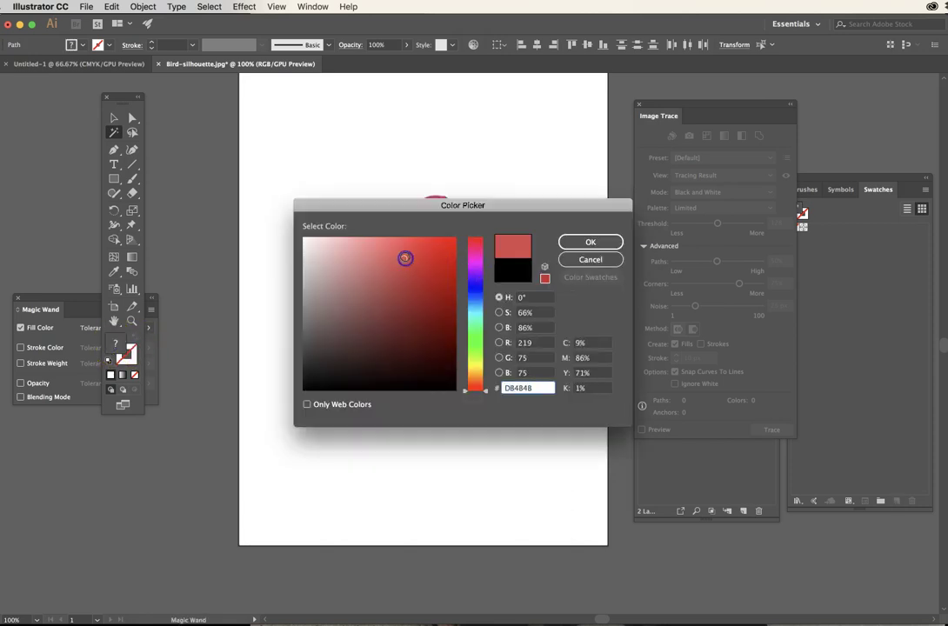
click(589, 243)
Change the fill of the selected petal areas to a blue hue and deselect the artwork.
double_click(117, 343)
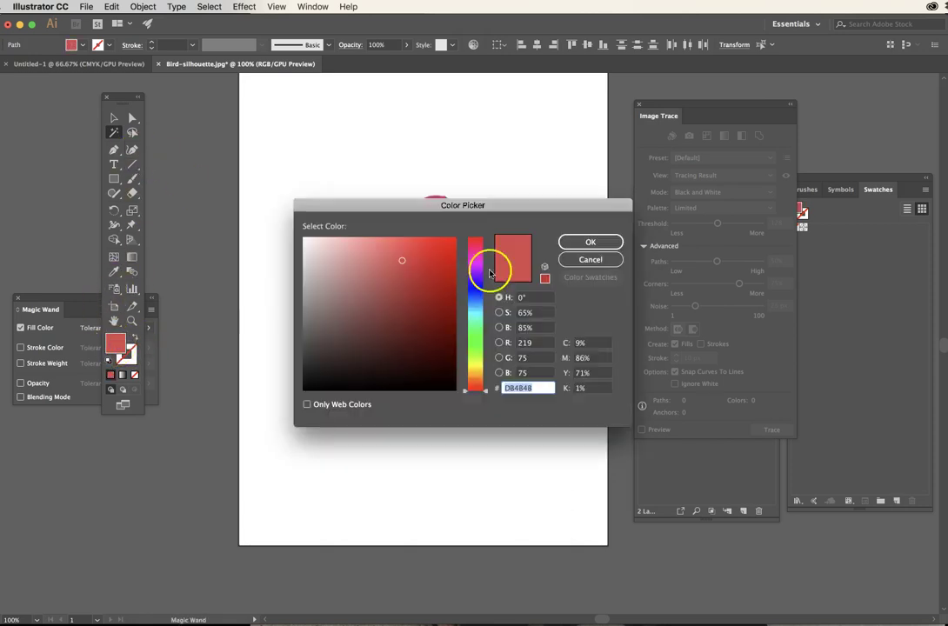
click(475, 284)
click(590, 243)
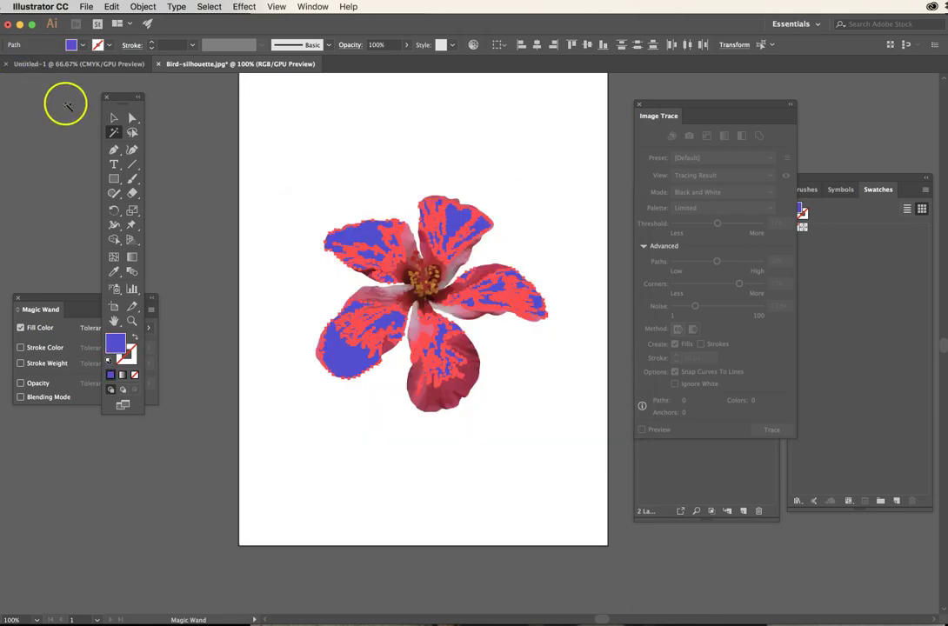
click(113, 117)
click(287, 187)
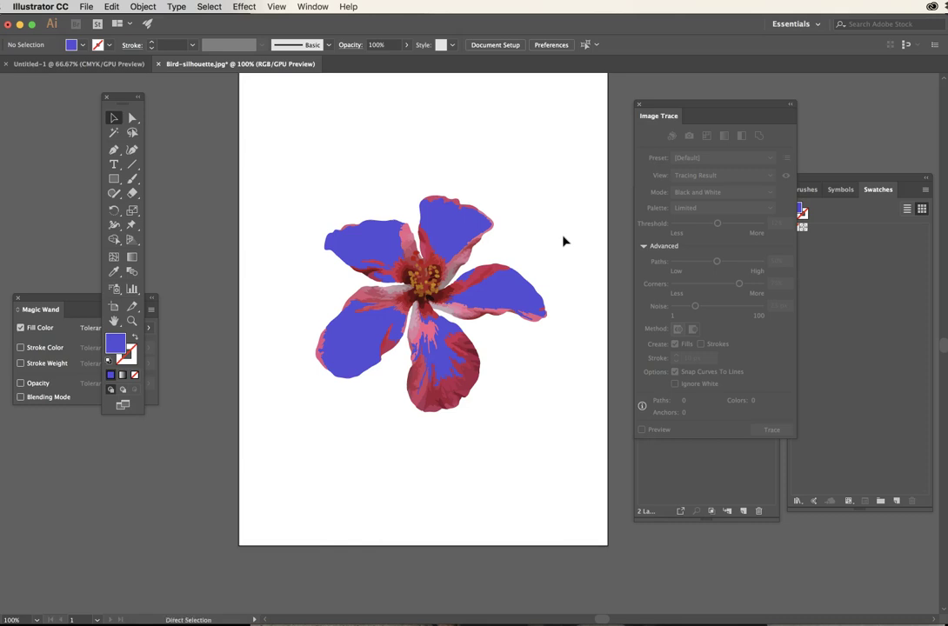
Undo the petal recoloring back to the original pink fills and deselect the flower.
key(super+z)
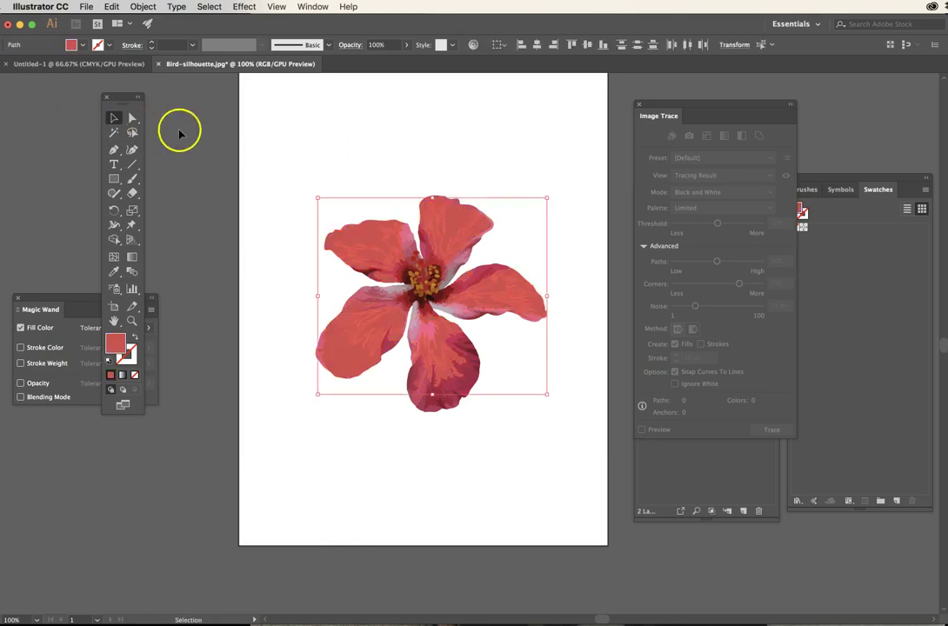
key(ctrl+z)
click(367, 157)
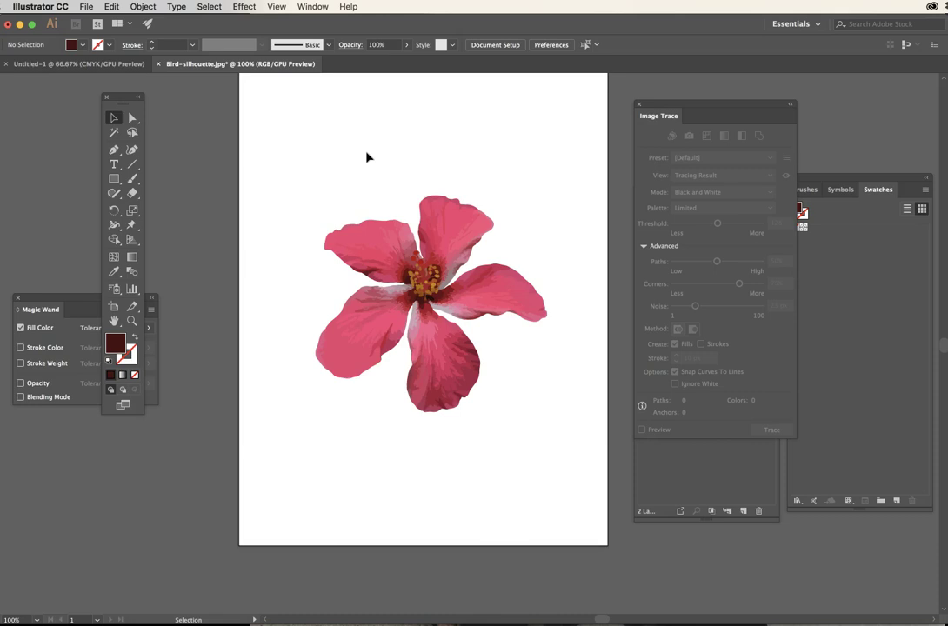
Move the Image Trace settings off the layer list and toggle the visibility of Layer 2 and Layer 1, leaving only Layer 2 shown.
drag(659, 104, 849, 291)
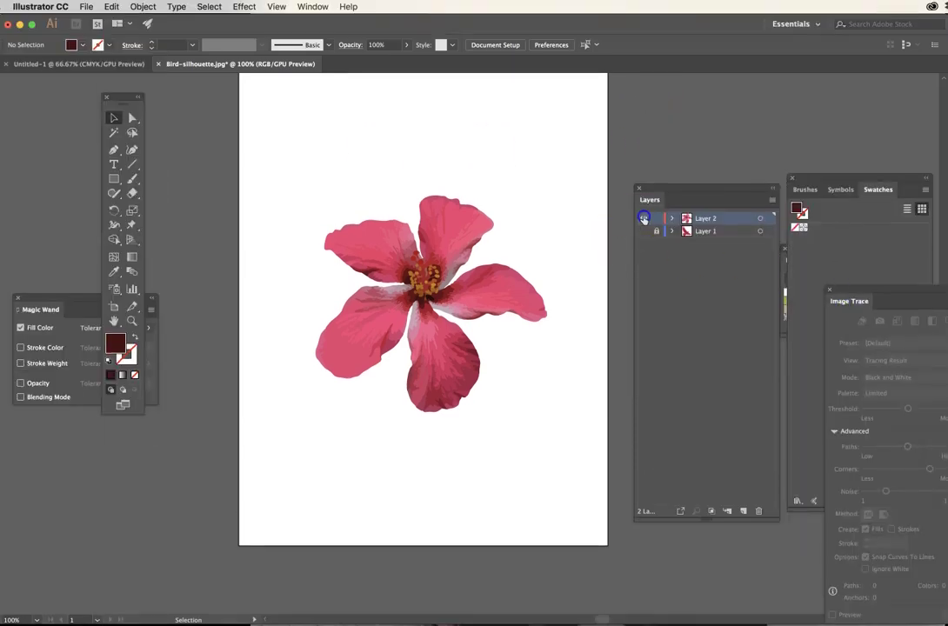
click(644, 218)
click(644, 231)
click(643, 230)
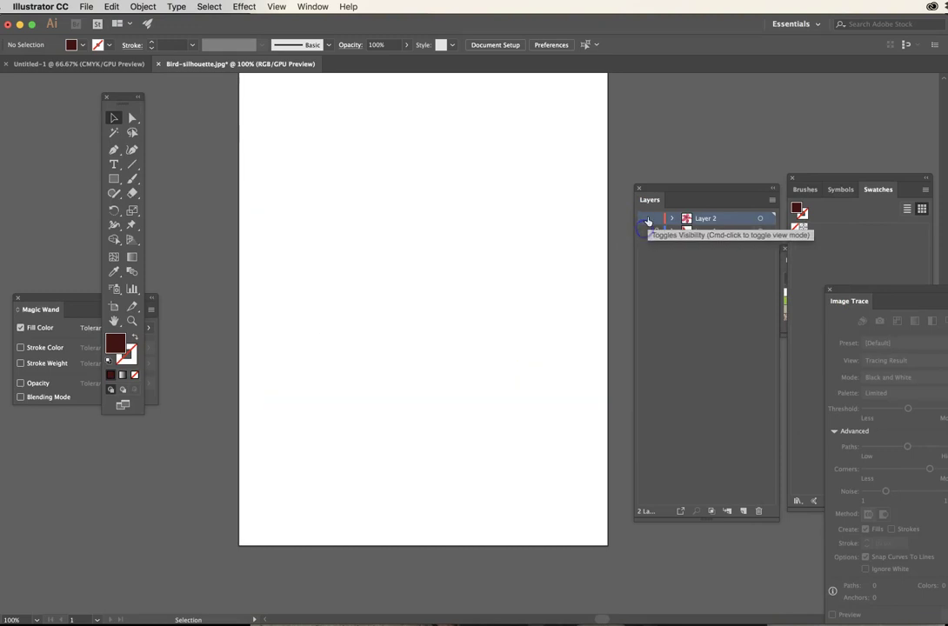
click(644, 218)
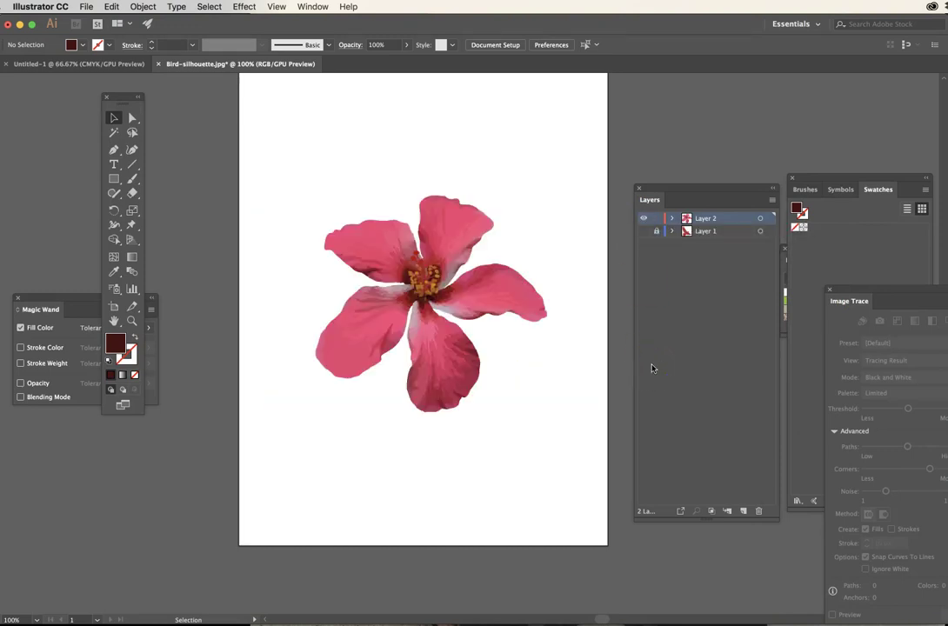